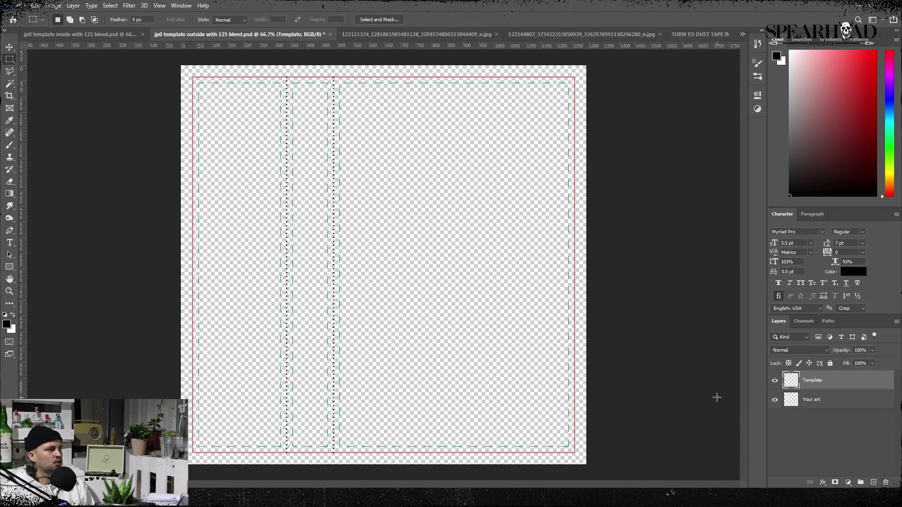
Step: Fill the Your art layer with white in the outside template and with black in the inside template
{"action": "left_click", "coordinate": [820, 399]}
{"action": "key", "text": "i"}
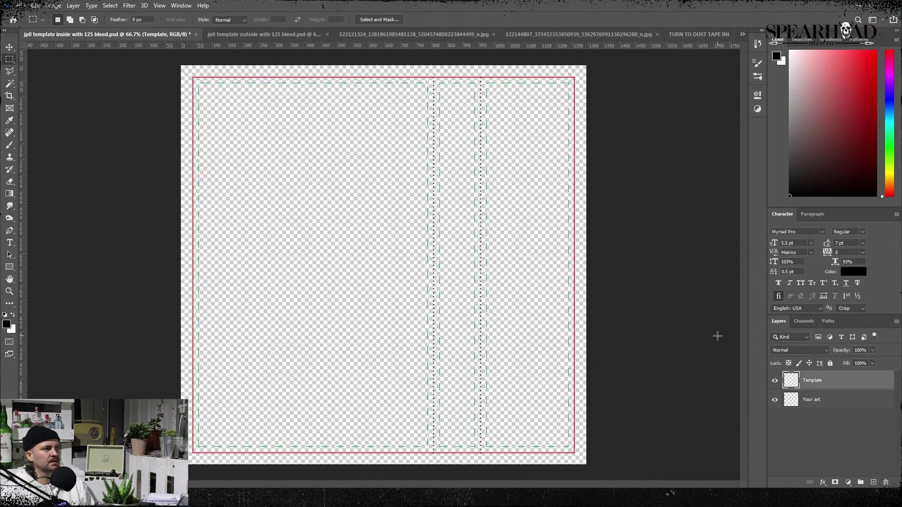
{"action": "left_click", "coordinate": [817, 401]}
{"action": "key", "text": "i"}
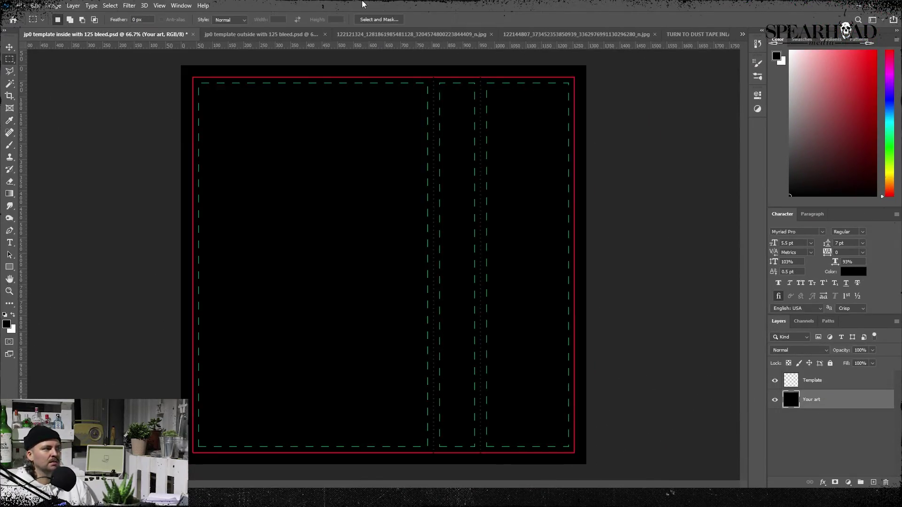
Step: Look through the open reference images and examine the hand-drawn FRONT layout sketch
{"action": "left_click", "coordinate": [284, 37]}
{"action": "left_click", "coordinate": [376, 41]}
{"action": "left_click", "coordinate": [535, 37]}
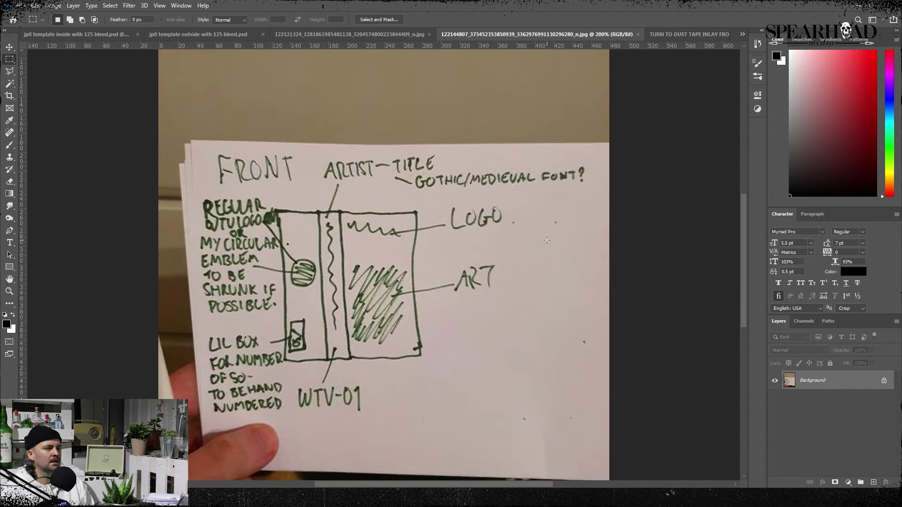
Step: Add the PANZERWAR RAGNAROK title text to the outside template in Shm Siege Engine at 25 pt
{"action": "left_click", "coordinate": [186, 37]}
{"action": "key", "text": "t"}
{"action": "left_click", "coordinate": [300, 229]}
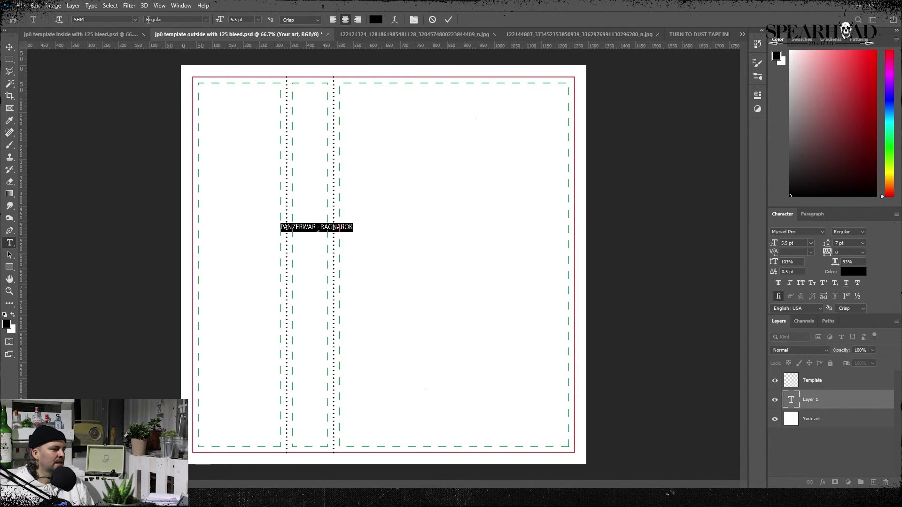
{"action": "type", "text": "SHM"}
{"action": "key", "text": "Return"}
{"action": "left_click", "coordinate": [219, 19]}
{"action": "type", "text": "25"}
{"action": "key", "text": "Return"}
Step: Remove the unsupported dash character between PANZERWAR and RAGNAROK in the title
{"action": "left_click", "coordinate": [332, 222]}
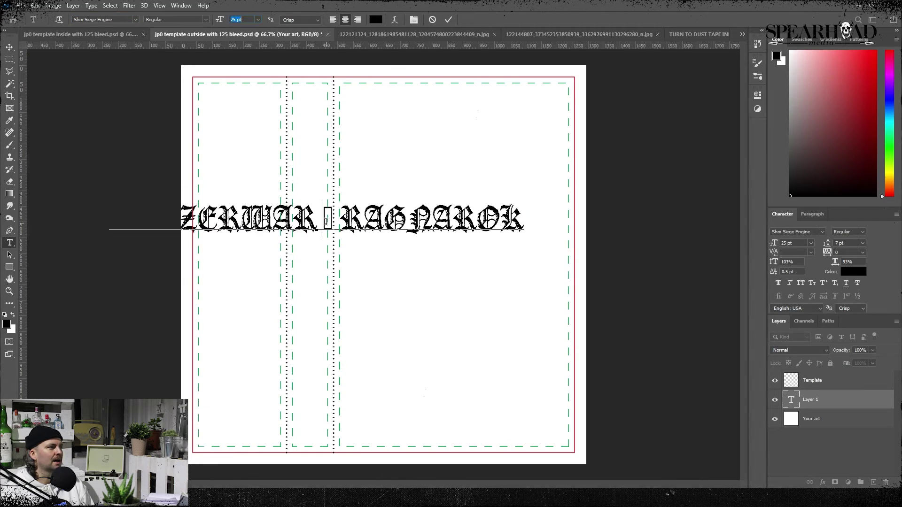
{"action": "key", "text": "BackSpace"}
{"action": "key", "text": "BackSpace"}
{"action": "key", "text": "Right"}
{"action": "key", "text": "BackSpace"}
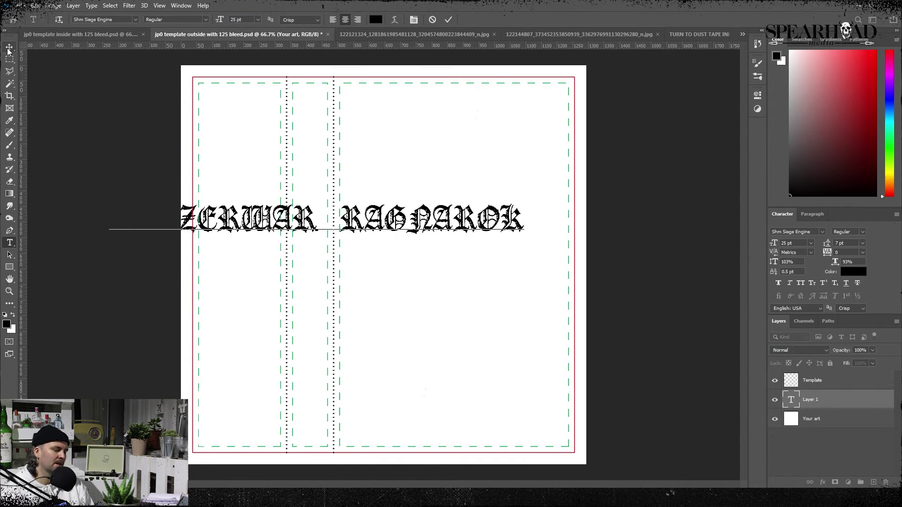
{"action": "key", "text": "ctrl+Return"}
Step: Rotate the title 90° clockwise and place it over the spine
{"action": "key", "text": "ctrl+t"}
{"action": "left_click_drag", "start_coordinate": [560, 163], "coordinate": [340, 378]}
{"action": "key", "text": "Return"}
Step: Reduce the title's font size to 21 pt and center it within the spine's safe area
{"action": "left_click", "coordinate": [9, 243]}
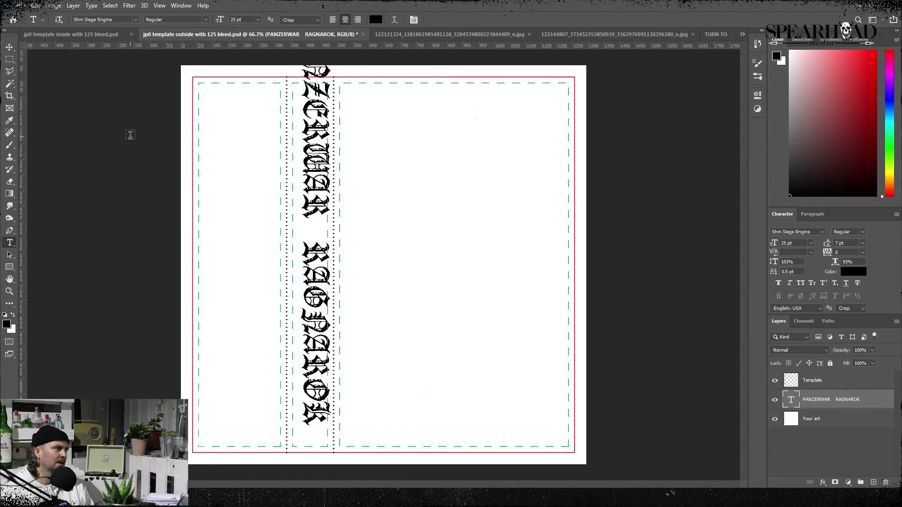
{"action": "left_click", "coordinate": [248, 19]}
{"action": "scroll", "coordinate": [249, 20], "scroll_direction": "down", "scroll_amount": 4}
{"action": "left_click", "coordinate": [9, 47]}
{"action": "key", "text": "shift+Down"}
{"action": "key", "text": "shift+Down"}
{"action": "key", "text": "shift+Down"}
{"action": "key", "text": "shift+Down"}
{"action": "key", "text": "shift+Down"}
{"action": "key", "text": "shift+Down"}
{"action": "key", "text": "shift+Down"}
{"action": "key", "text": "shift+Down"}
{"action": "key", "text": "shift+Down"}
{"action": "key", "text": "shift+Down"}
{"action": "key", "text": "shift+Down"}
{"action": "key", "text": "shift+Down"}
{"action": "key", "text": "shift+Down"}
{"action": "key", "text": "shift+Down"}
{"action": "key", "text": "shift+Down"}
{"action": "key", "text": "shift+Left"}
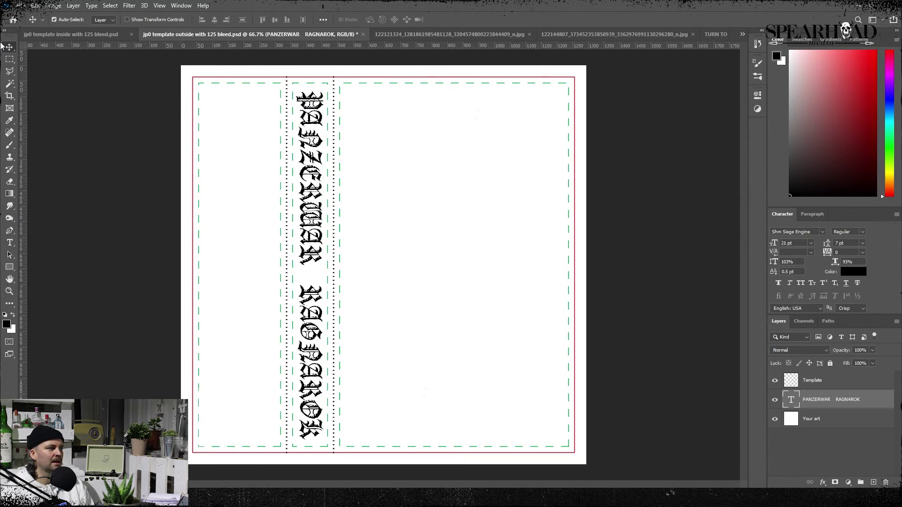
{"action": "key", "text": "Left"}
{"action": "key", "text": "Left"}
{"action": "key", "text": "Left"}
{"action": "key", "text": "Up"}
{"action": "key", "text": "Up"}
{"action": "key", "text": "Up"}
Step: Narrow the gap between PANZERWAR and RAGNAROK by one space
{"action": "key", "text": "t"}
{"action": "left_click", "coordinate": [301, 282]}
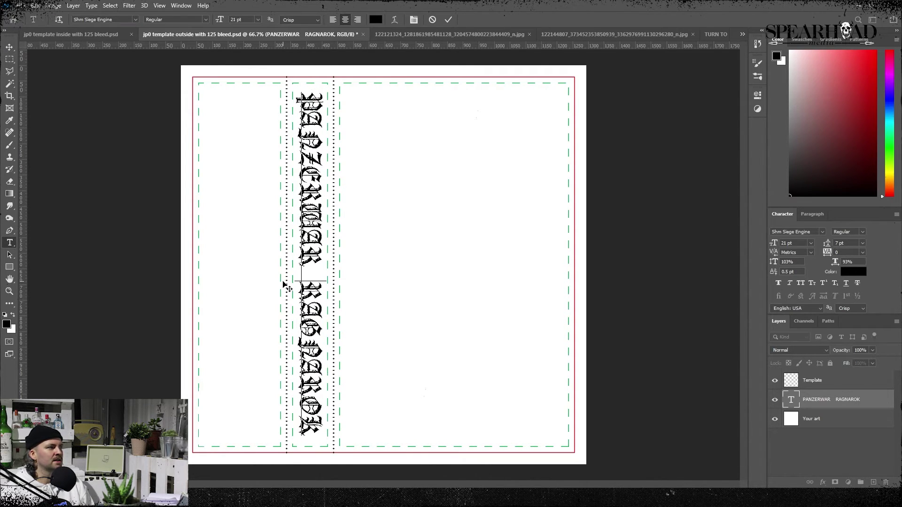
{"action": "left_click_drag", "start_coordinate": [311, 93], "coordinate": [329, 440]}
Step: Rotate the canvas 90° counterclockwise and tighten the kerning between title letters, using -80
{"action": "left_click", "coordinate": [53, 7]}
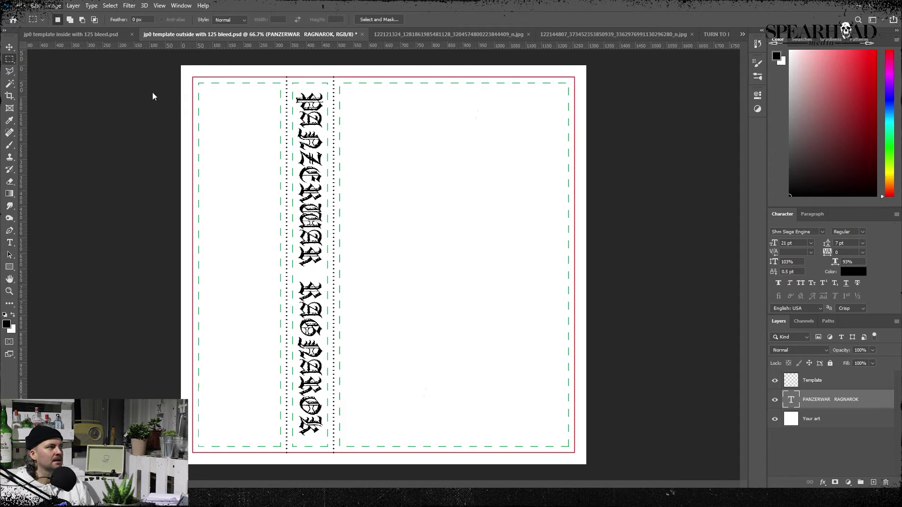
{"action": "left_click", "coordinate": [193, 111]}
{"action": "key", "text": "ctrl+plus"}
{"action": "key", "text": "t"}
{"action": "left_click", "coordinate": [577, 368]}
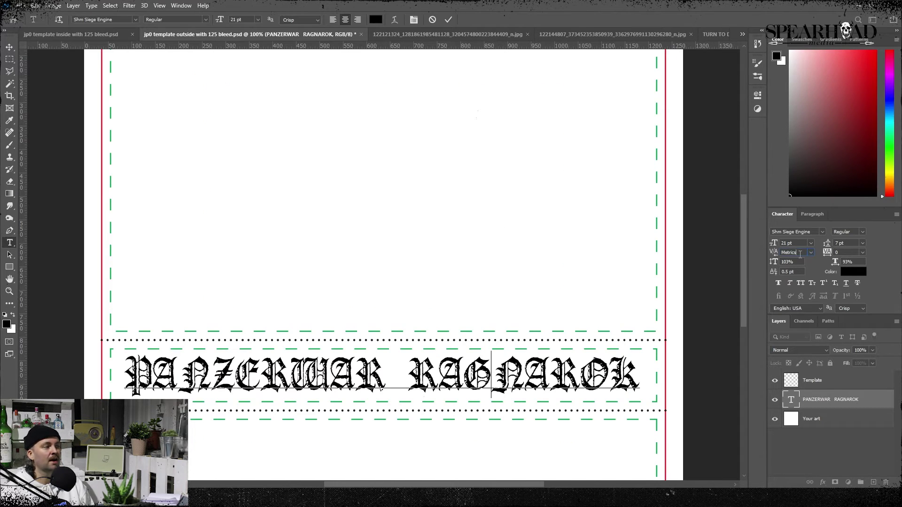
{"action": "key", "text": "alt+Left"}
{"action": "key", "text": "alt+Left"}
{"action": "key", "text": "alt+Left"}
{"action": "key", "text": "alt+Left"}
{"action": "left_click", "coordinate": [186, 376]}
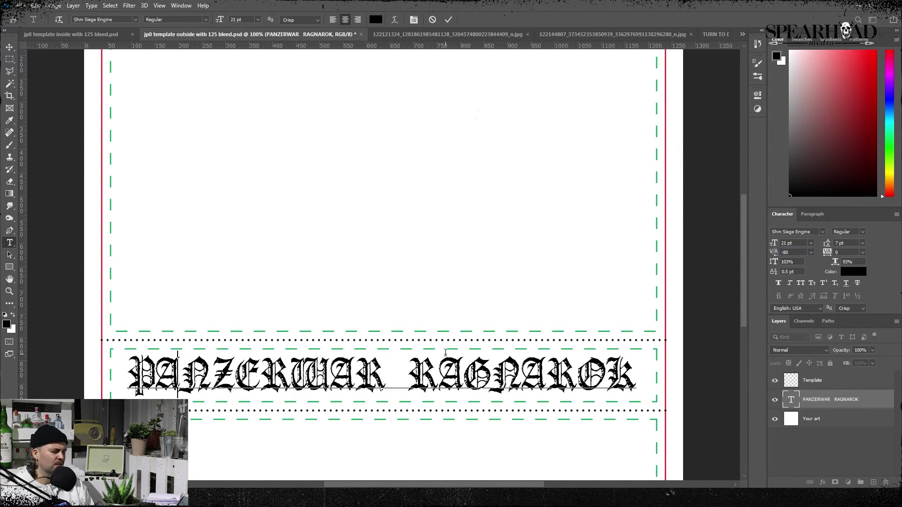
{"action": "key", "text": "ctrl+Return"}
Step: Rotate the canvas 90° clockwise back to its original orientation
{"action": "key", "text": "m"}
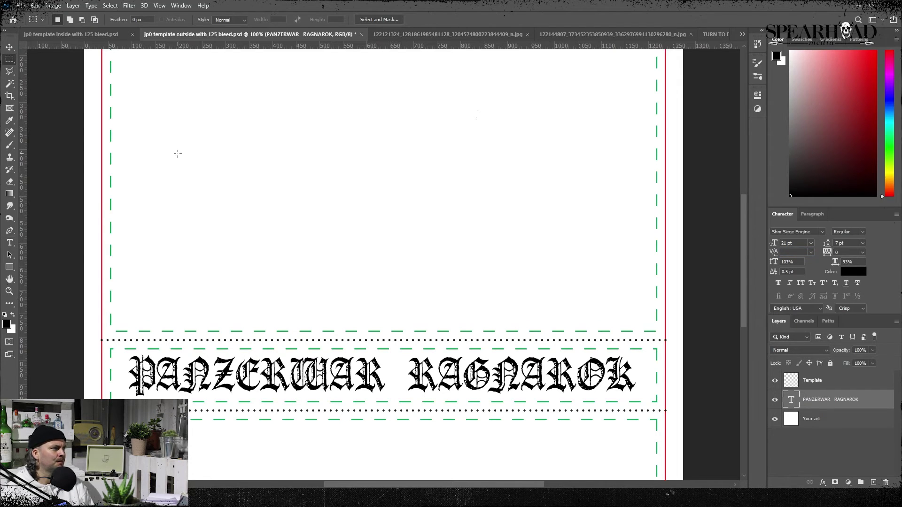
{"action": "left_click", "coordinate": [9, 47]}
{"action": "key", "text": "ctrl+0"}
{"action": "left_click", "coordinate": [53, 5]}
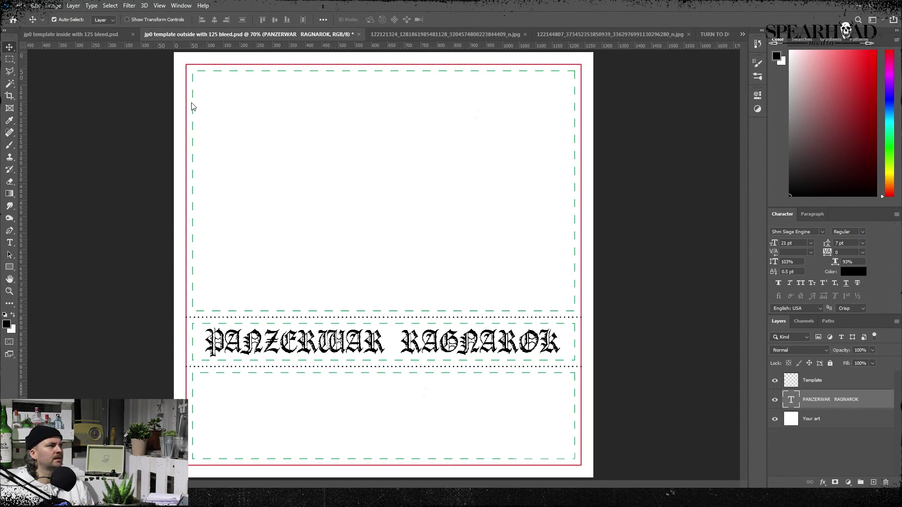
{"action": "left_click", "coordinate": [191, 102]}
Step: Look through the layout sketches, the circular emblem and the Logo & art white image
{"action": "left_click", "coordinate": [404, 34]}
{"action": "left_click", "coordinate": [547, 34]}
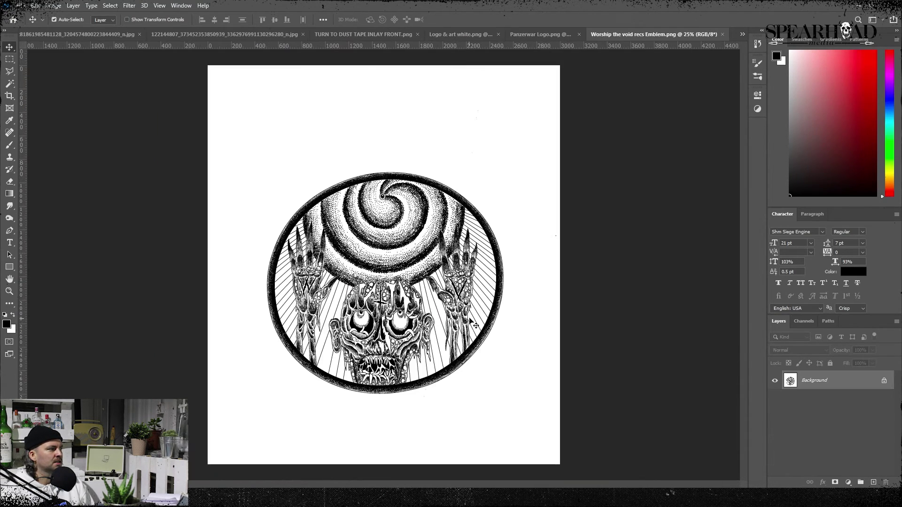
{"action": "left_click", "coordinate": [493, 34]}
{"action": "left_click", "coordinate": [9, 144]}
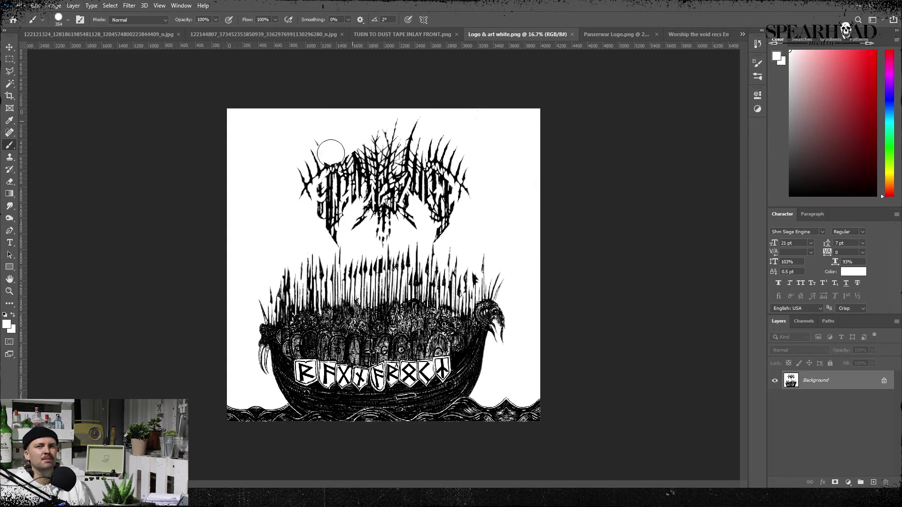
{"action": "mouse_move", "coordinate": [331, 153]}
{"action": "left_mouse_down"}
{"action": "mouse_move", "coordinate": [335, 235]}
{"action": "mouse_move", "coordinate": [375, 228]}
{"action": "mouse_move", "coordinate": [372, 240]}
{"action": "mouse_move", "coordinate": [388, 226]}
{"action": "mouse_move", "coordinate": [403, 240]}
{"action": "mouse_move", "coordinate": [379, 231]}
{"action": "mouse_move", "coordinate": [359, 190]}
{"action": "mouse_move", "coordinate": [441, 223]}
{"action": "mouse_move", "coordinate": [429, 229]}
{"action": "mouse_move", "coordinate": [452, 194]}
{"action": "mouse_move", "coordinate": [443, 192]}
{"action": "mouse_move", "coordinate": [439, 159]}
{"action": "mouse_move", "coordinate": [380, 123]}
{"action": "mouse_move", "coordinate": [137, 119]}
{"action": "left_mouse_up"}
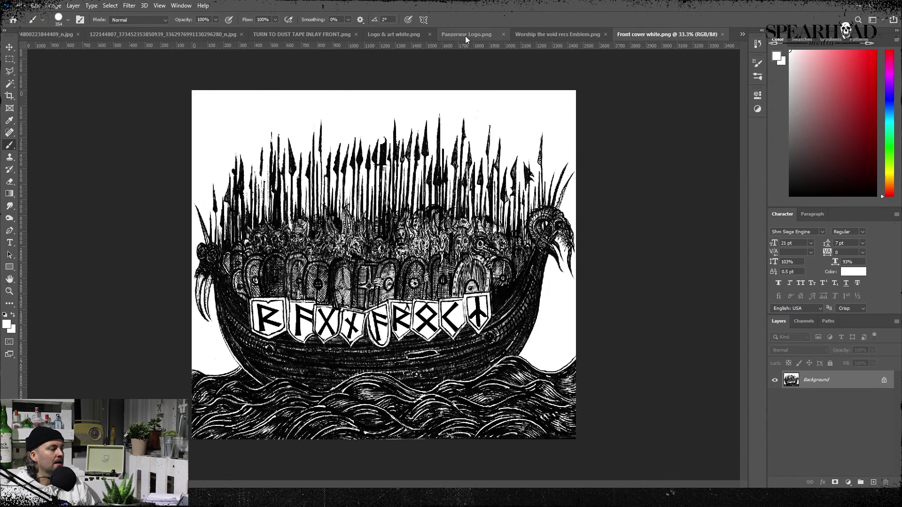
Step: Copy the whole TURN TO DUST TAPE INLAY FRONT image and paste it into the outside template
{"action": "left_click", "coordinate": [9, 61]}
{"action": "key", "text": "ctrl+a"}
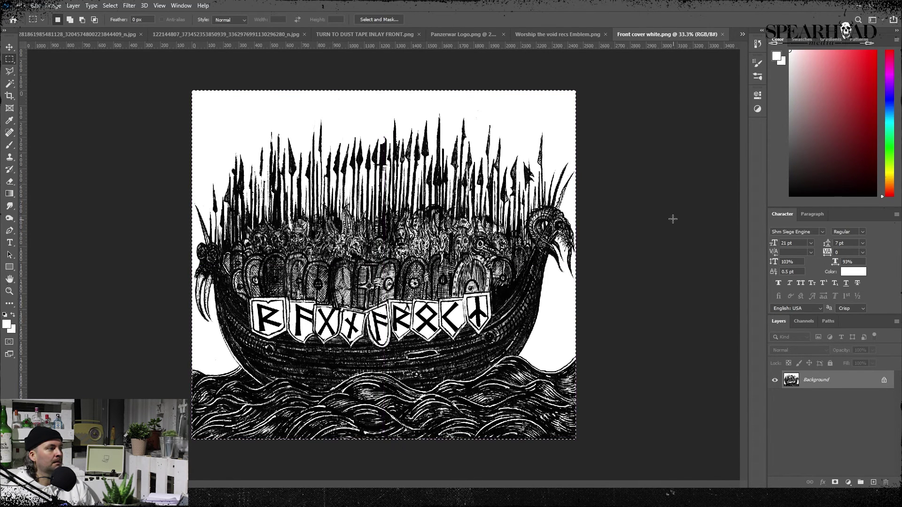
{"action": "left_click", "coordinate": [100, 35]}
{"action": "left_click", "coordinate": [484, 35]}
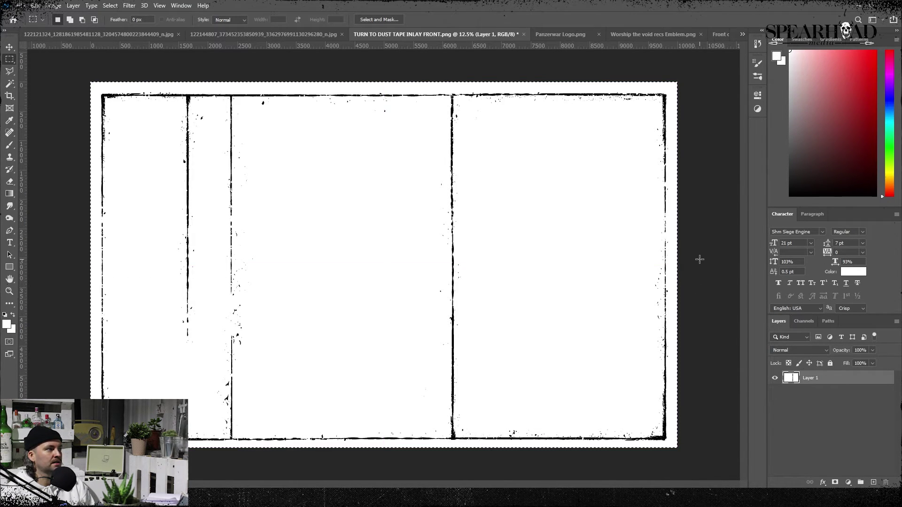
{"action": "key", "text": "ctrl+c"}
{"action": "left_click", "coordinate": [742, 34]}
{"action": "left_click", "coordinate": [752, 54]}
{"action": "key", "text": "ctrl+v"}
Step: Scale the pasted grunge frame to 20.15% and align its borders with the template's trim and fold lines
{"action": "key", "text": "ctrl+t"}
{"action": "key", "text": "ctrl+0"}
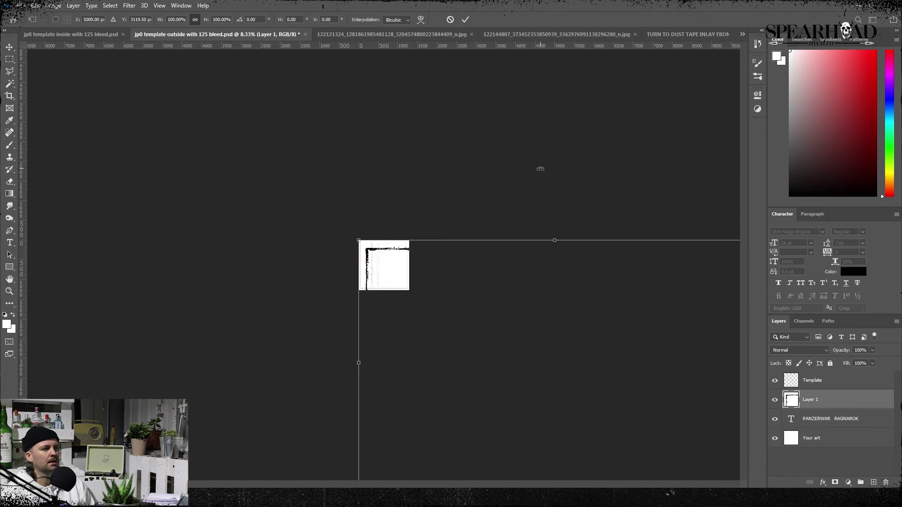
{"action": "scroll", "coordinate": [540, 168], "scroll_direction": "down", "scroll_amount": 2}
{"action": "left_click_drag", "start_coordinate": [603, 396], "coordinate": [418, 280]}
{"action": "scroll", "coordinate": [444, 269], "scroll_direction": "up", "scroll_amount": 7}
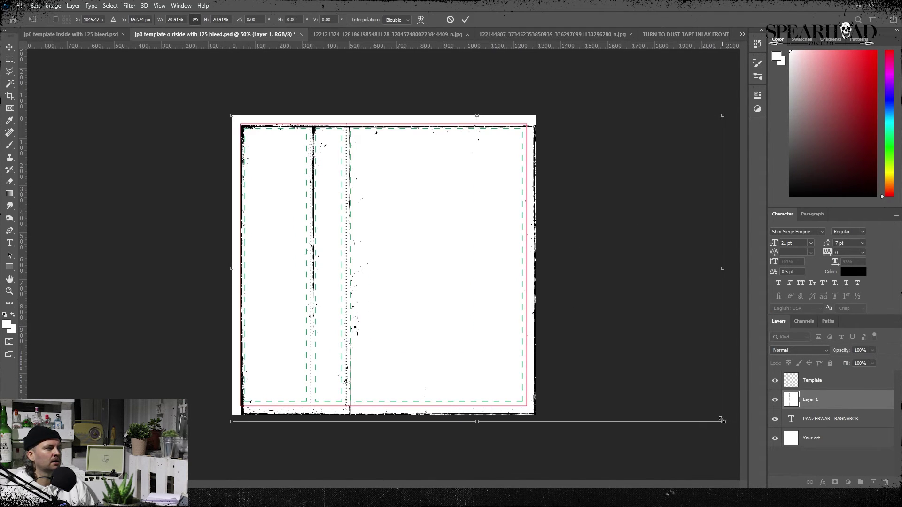
{"action": "left_click_drag", "start_coordinate": [721, 420], "coordinate": [706, 411]}
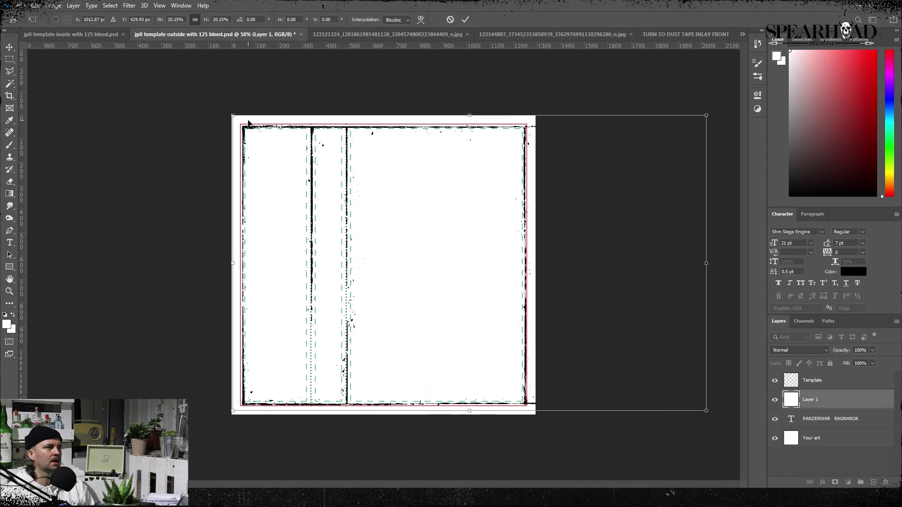
{"action": "key", "text": "Left"}
{"action": "key", "text": "Left"}
{"action": "key", "text": "Left"}
{"action": "key", "text": "Left"}
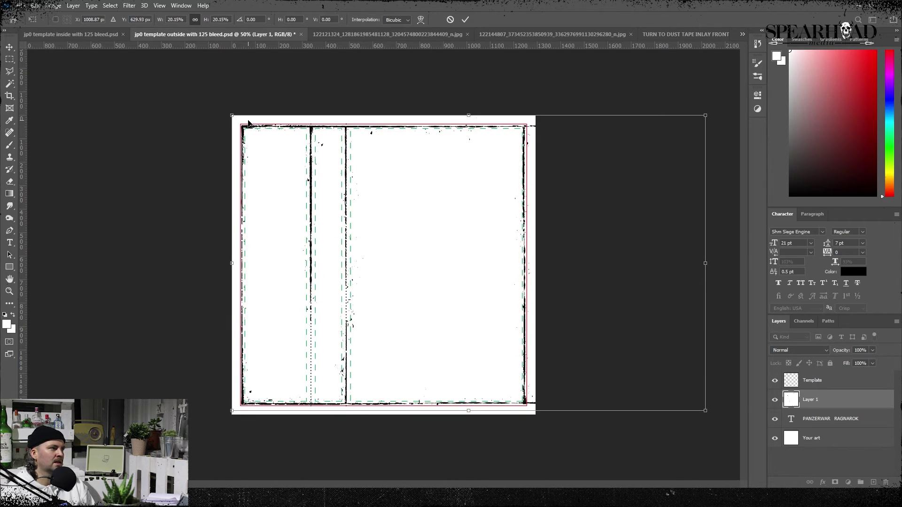
{"action": "key", "text": "Return"}
Step: Duplicate the grunge frame layer and delete the part of the copy that lies within the canvas
{"action": "key", "text": "ctrl+j"}
{"action": "left_click_drag", "start_coordinate": [217, 98], "coordinate": [563, 430]}
{"action": "key", "text": "Delete"}
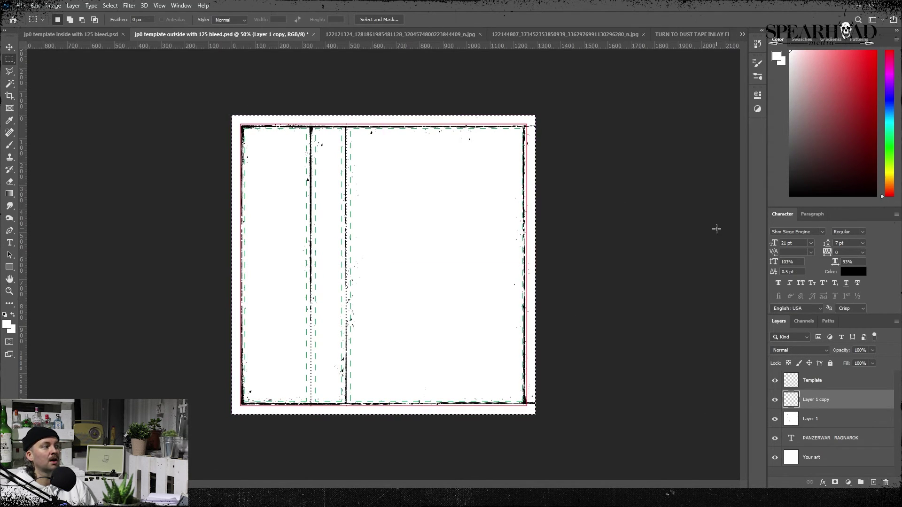
Step: Shift the copied frame piece left and slightly down so it forms the right border of the front panel
{"action": "key", "text": "ctrl+d"}
{"action": "key", "text": "ctrl+t"}
{"action": "key", "text": "shift+Left"}
{"action": "key", "text": "shift+Left"}
{"action": "key", "text": "shift+Left"}
{"action": "key", "text": "shift+Left"}
{"action": "key", "text": "shift+Left"}
{"action": "key", "text": "shift+Left"}
{"action": "key", "text": "shift+Left"}
{"action": "key", "text": "shift+Left"}
{"action": "key", "text": "shift+Left"}
{"action": "key", "text": "shift+Left"}
{"action": "key", "text": "shift+Left"}
{"action": "key", "text": "shift+Left"}
{"action": "key", "text": "shift+Left"}
{"action": "key", "text": "shift+Left"}
{"action": "key", "text": "shift+Left"}
{"action": "key", "text": "shift+Left"}
{"action": "key", "text": "shift+Left"}
{"action": "key", "text": "shift+Left"}
{"action": "key", "text": "shift+Left"}
{"action": "key", "text": "shift+Left"}
{"action": "key", "text": "Right"}
{"action": "key", "text": "Right"}
{"action": "key", "text": "Right"}
{"action": "key", "text": "Right"}
{"action": "key", "text": "Right"}
{"action": "key", "text": "Right"}
{"action": "key", "text": "Right"}
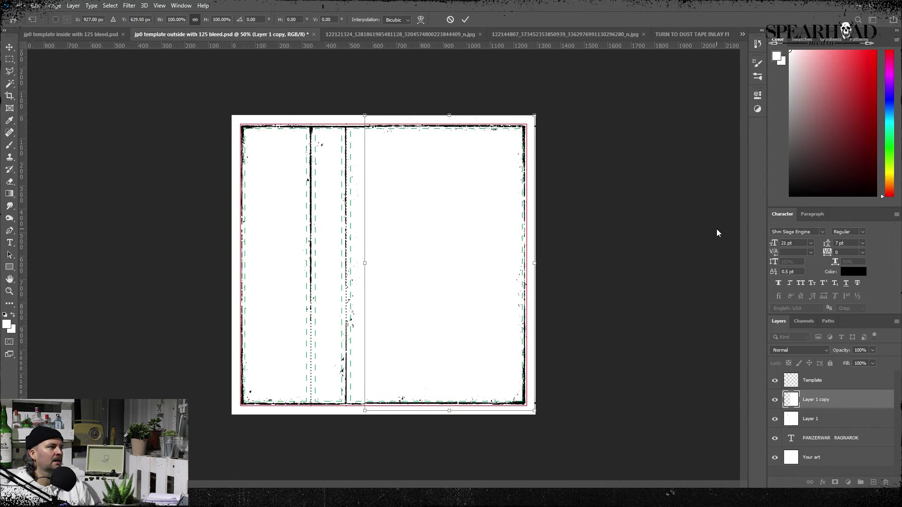
{"action": "key", "text": "Right"}
{"action": "key", "text": "Right"}
{"action": "key", "text": "Right"}
{"action": "key", "text": "Right"}
{"action": "key", "text": "Down"}
{"action": "key", "text": "Down"}
{"action": "key", "text": "Return"}
Step: Check the combined frame without the template guides and merge the two frame layers
{"action": "left_click", "coordinate": [774, 381]}
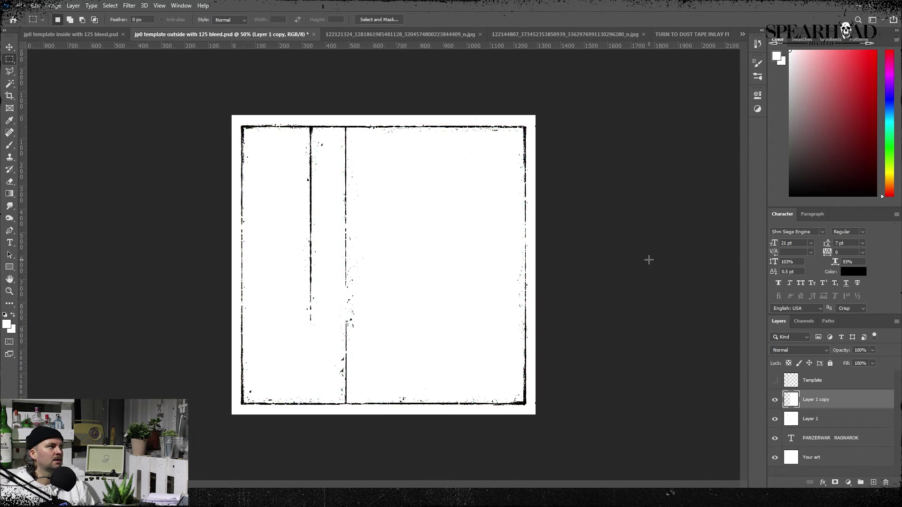
{"action": "key", "text": "ctrl+plus"}
{"action": "left_click", "coordinate": [775, 400]}
{"action": "left_click", "coordinate": [775, 400]}
{"action": "left_click", "coordinate": [775, 380]}
{"action": "left_click", "coordinate": [836, 417], "text": "shift"}
{"action": "key", "text": "ctrl+e"}
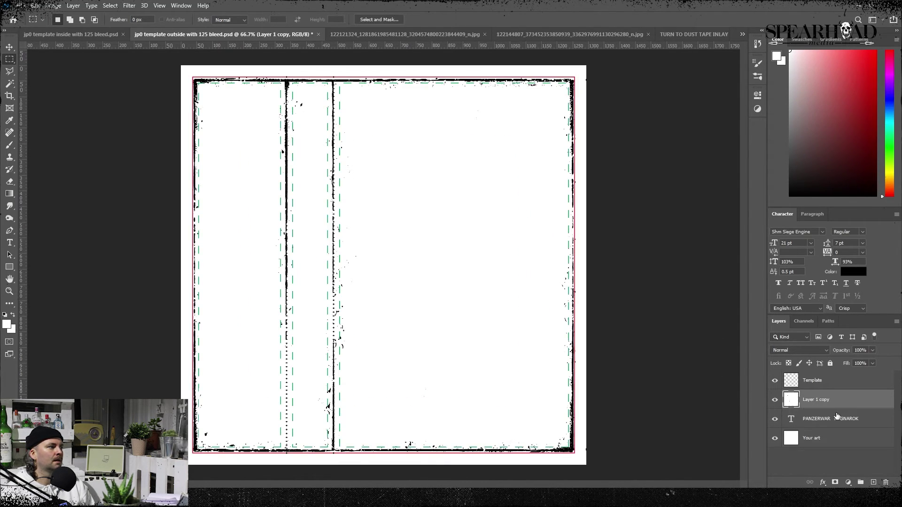
Step: Place the merged frame layer beneath the title text and rename it OUTLINE
{"action": "key", "text": "ctrl+bracketleft"}
{"action": "left_click", "coordinate": [775, 381]}
{"action": "left_click", "coordinate": [775, 381]}
{"action": "double_click", "coordinate": [820, 419]}
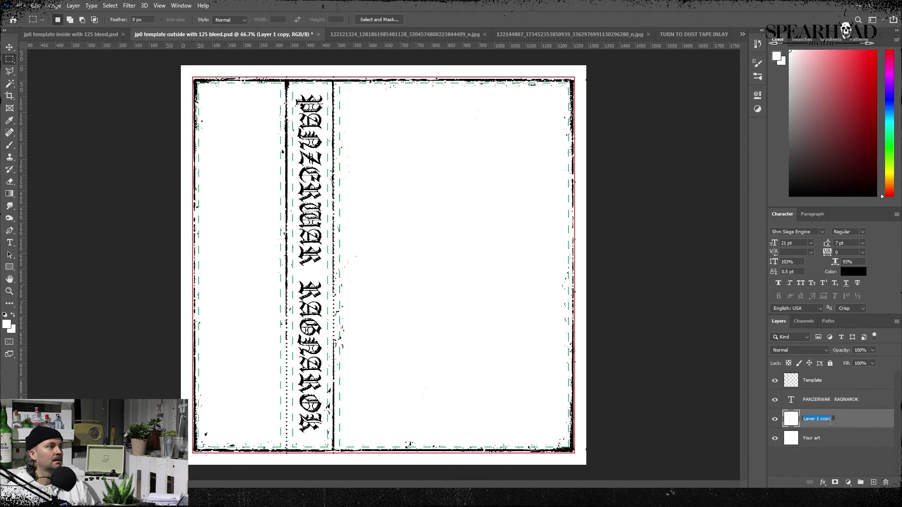
{"action": "type", "text": "OUTLINE"}
{"action": "key", "text": "Return"}
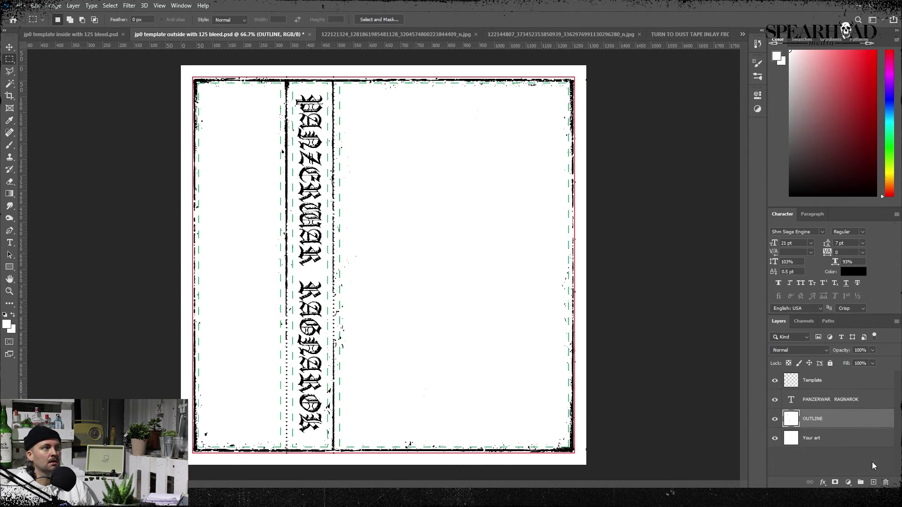
Step: In the inside template, nudge the grunge frame layer down and left to line up with the template guides
{"action": "left_click", "coordinate": [28, 34]}
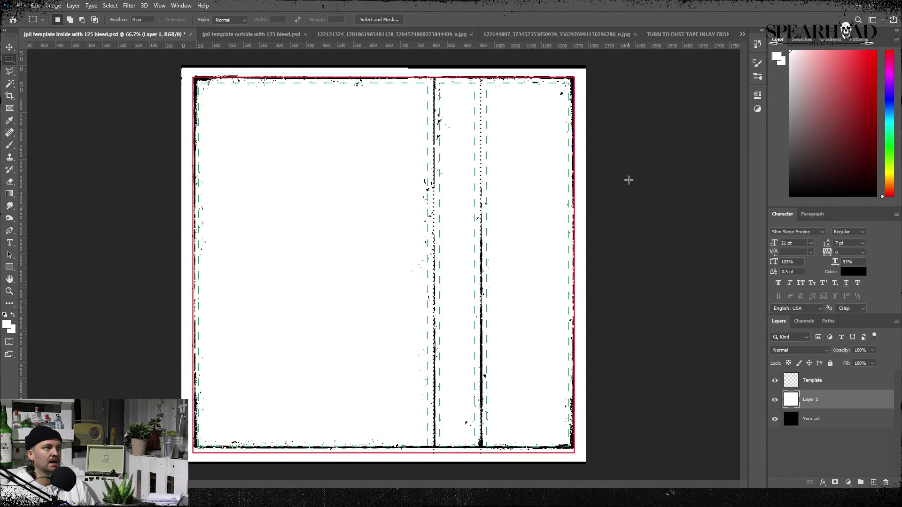
{"action": "left_click", "coordinate": [9, 46]}
{"action": "key", "text": "Down"}
{"action": "key", "text": "Down"}
{"action": "key", "text": "Down"}
{"action": "key", "text": "Down"}
{"action": "key", "text": "Down"}
{"action": "key", "text": "Down"}
{"action": "key", "text": "Down"}
{"action": "key", "text": "Down"}
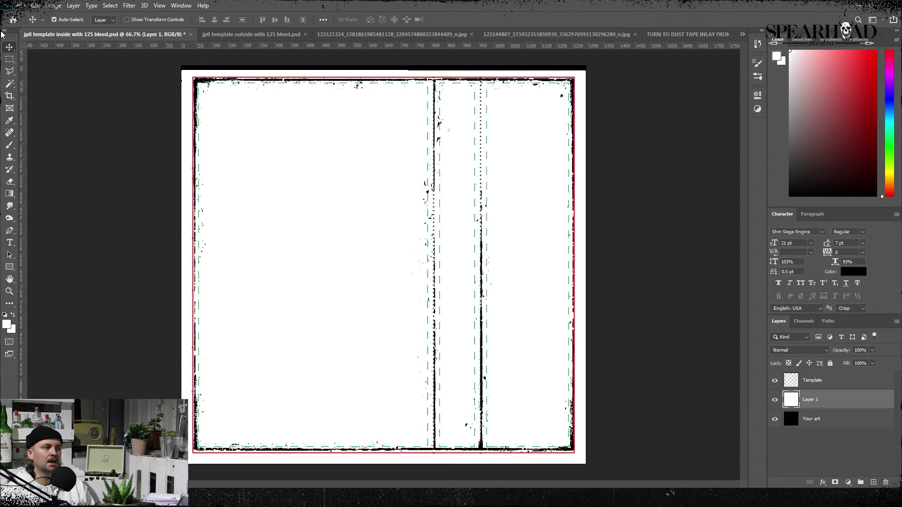
{"action": "key", "text": "Left"}
{"action": "key", "text": "Left"}
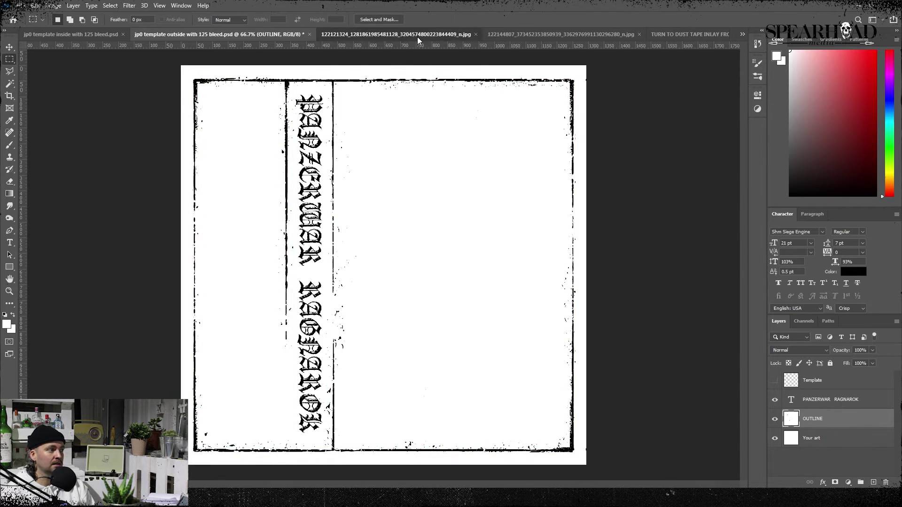
Step: Find Panzerwar Logo.png among the open documents and select the whole image
{"action": "left_click", "coordinate": [417, 37]}
{"action": "left_click", "coordinate": [705, 37]}
{"action": "left_click", "coordinate": [720, 34]}
{"action": "left_click", "coordinate": [449, 189]}
{"action": "left_click", "coordinate": [638, 37]}
{"action": "key", "text": "ctrl+a"}
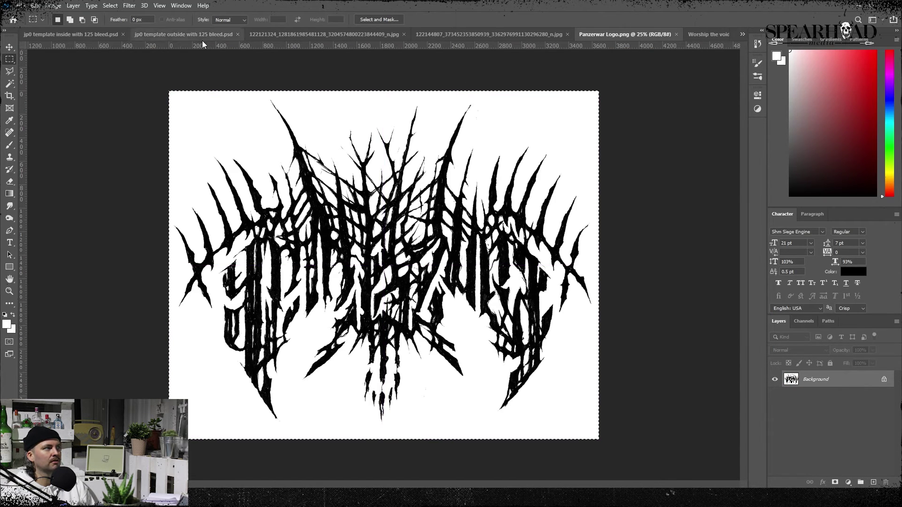
Step: Paste the band logo into the outside template and scale it down to about 19%
{"action": "left_click", "coordinate": [200, 35]}
{"action": "key", "text": "ctrl+v"}
{"action": "key", "text": "ctrl+t"}
{"action": "key", "text": "ctrl+minus"}
{"action": "key", "text": "ctrl+minus"}
{"action": "key", "text": "ctrl+minus"}
{"action": "key", "text": "ctrl+minus"}
{"action": "key", "text": "ctrl+minus"}
{"action": "key", "text": "ctrl+minus"}
{"action": "left_click_drag", "start_coordinate": [501, 357], "coordinate": [386, 263]}
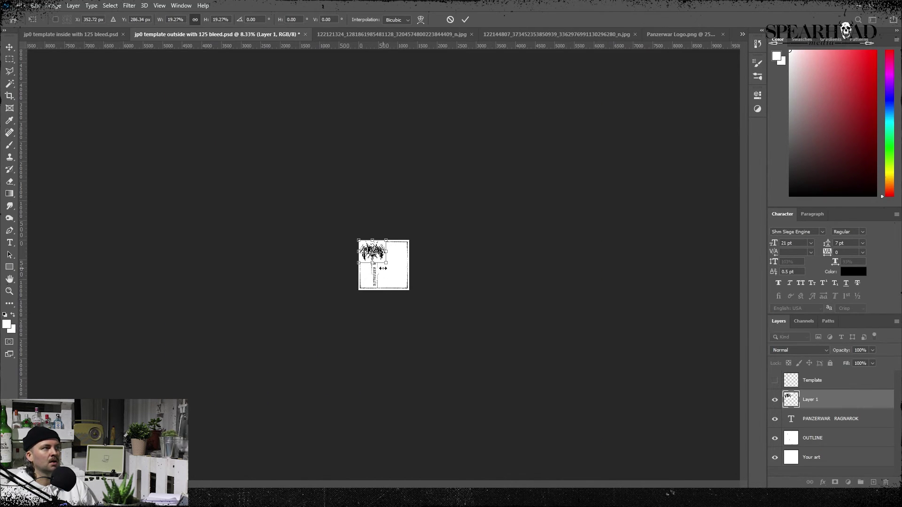
Step: Place the logo at the top of the front panel in Multiply mode and close Panzerwar Logo.png
{"action": "key", "text": "ctrl+plus"}
{"action": "key", "text": "ctrl+plus"}
{"action": "key", "text": "ctrl+plus"}
{"action": "key", "text": "ctrl+plus"}
{"action": "key", "text": "ctrl+plus"}
{"action": "left_click_drag", "start_coordinate": [324, 188], "coordinate": [444, 203]}
{"action": "key", "text": "Return"}
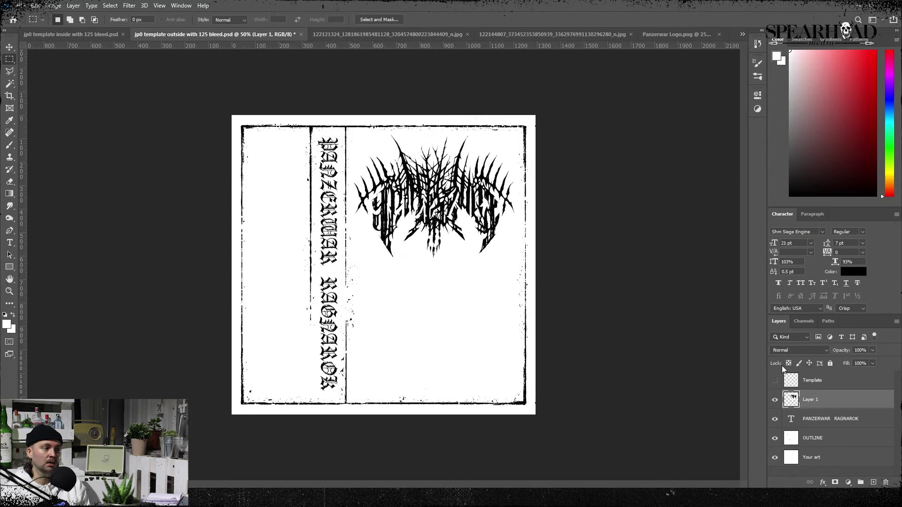
{"action": "left_click", "coordinate": [668, 35]}
{"action": "key", "text": "ctrl+w"}
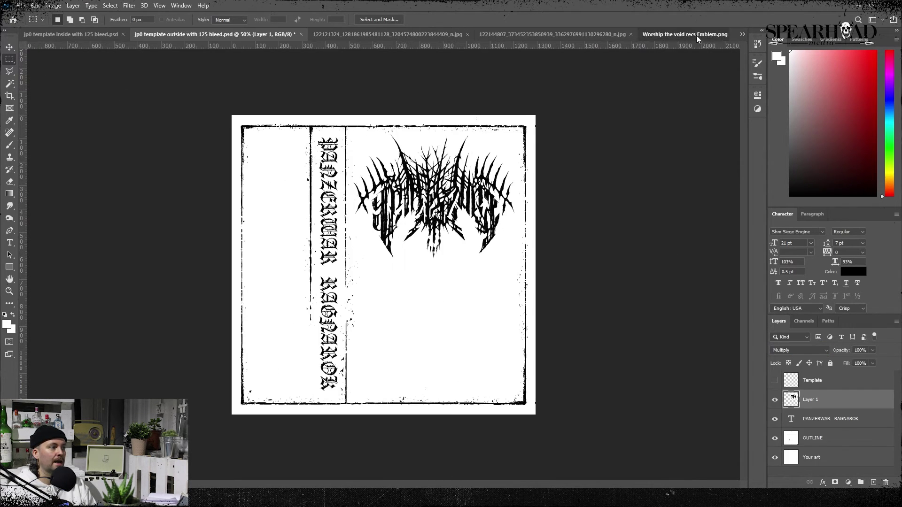
Step: In Worship the void recs Emblem.png, duplicate the artwork to a new layer, hide the background, and delete the white around the circular emblem
{"action": "left_click", "coordinate": [696, 35]}
{"action": "key", "text": "ctrl+j"}
{"action": "left_click", "coordinate": [775, 399]}
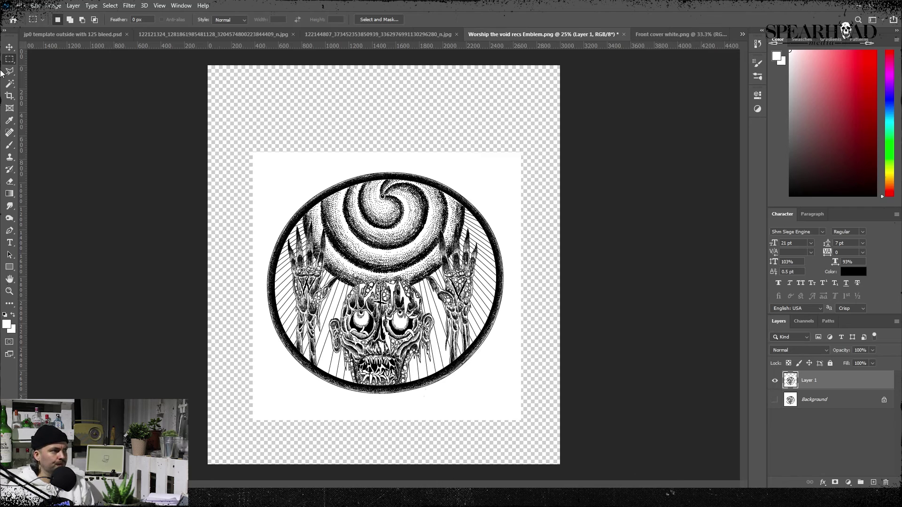
{"action": "key", "text": "w"}
{"action": "left_click", "coordinate": [269, 173]}
{"action": "key", "text": "Delete"}
{"action": "key", "text": "ctrl+d"}
Step: Rotate the outside template's canvas 90° counterclockwise and paste the circular emblem into it
{"action": "left_click", "coordinate": [145, 32]}
{"action": "left_click", "coordinate": [75, 34]}
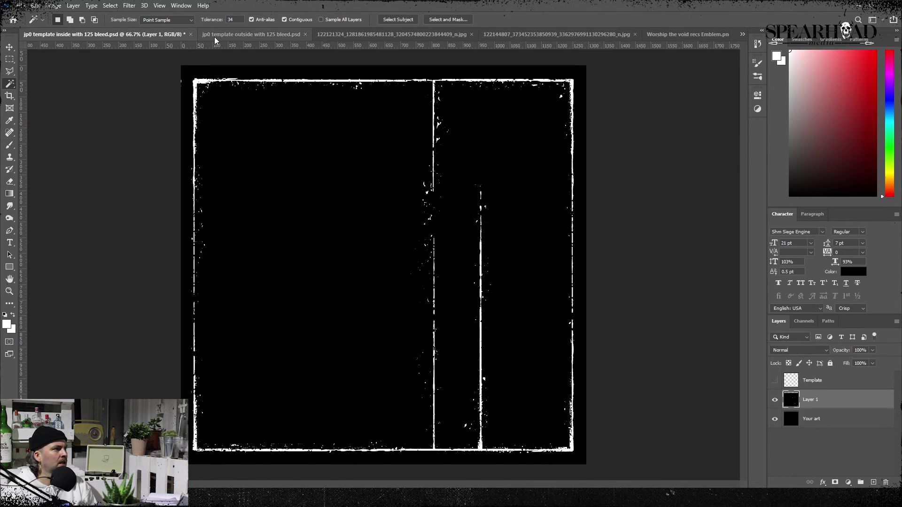
{"action": "left_click", "coordinate": [214, 36]}
{"action": "left_click", "coordinate": [183, 114]}
{"action": "key", "text": "ctrl+v"}
Step: Scale the emblem to about 10%, centre it on the flap below the spine title, and turn the canvas back 90° clockwise
{"action": "key", "text": "ctrl+t"}
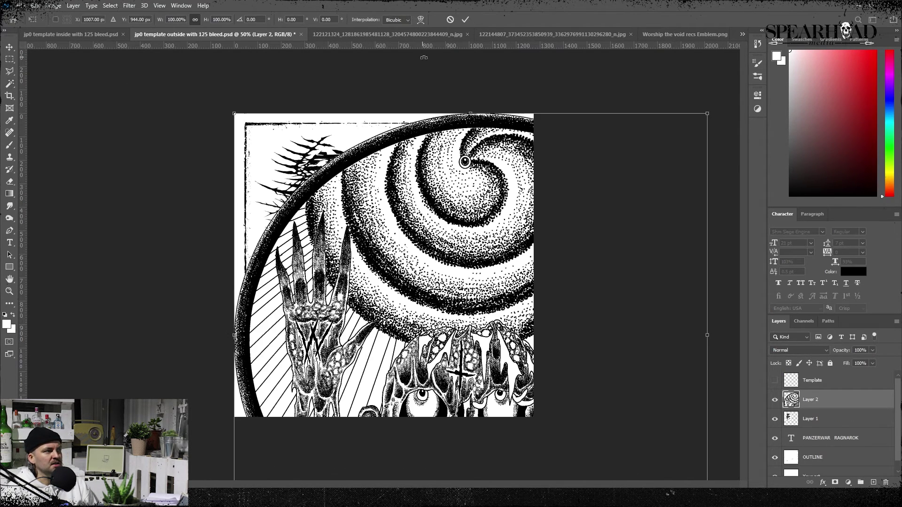
{"action": "left_click_drag", "start_coordinate": [233, 112], "coordinate": [628, 433]}
{"action": "left_click_drag", "start_coordinate": [656, 471], "coordinate": [394, 344]}
{"action": "left_click_drag", "start_coordinate": [445, 428], "coordinate": [389, 376]}
{"action": "left_click_drag", "start_coordinate": [376, 342], "coordinate": [393, 362]}
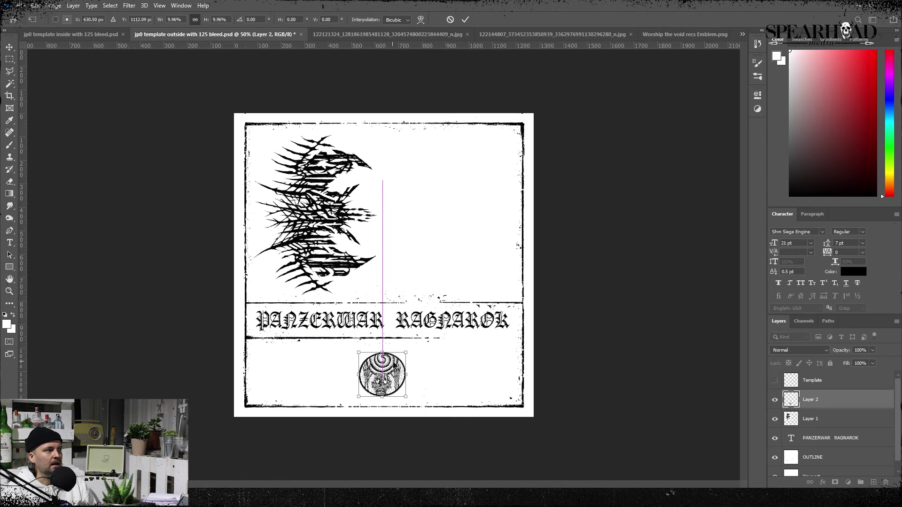
{"action": "key", "text": "Return"}
{"action": "key", "text": "w"}
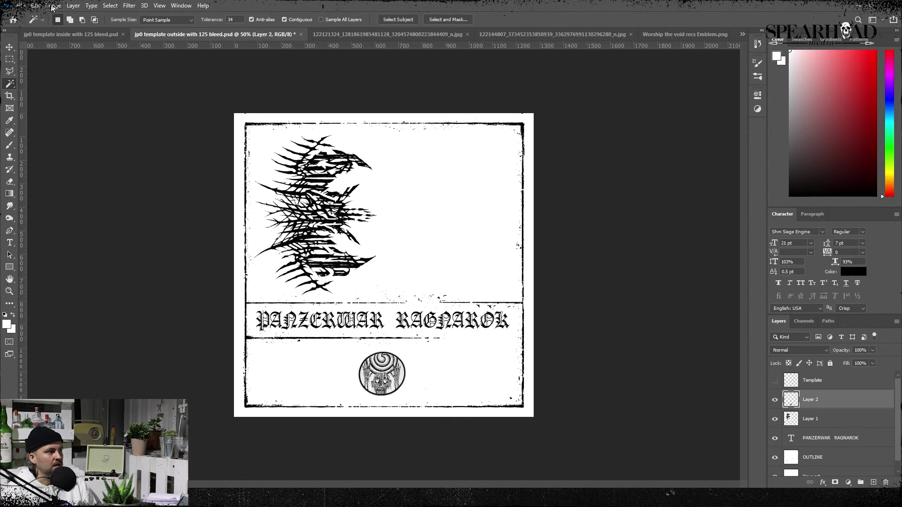
{"action": "left_click", "coordinate": [179, 103]}
Step: Copy the ship artwork from Front cover white.png and paste it above the OUTLINE layer in the outside template
{"action": "left_click", "coordinate": [517, 34]}
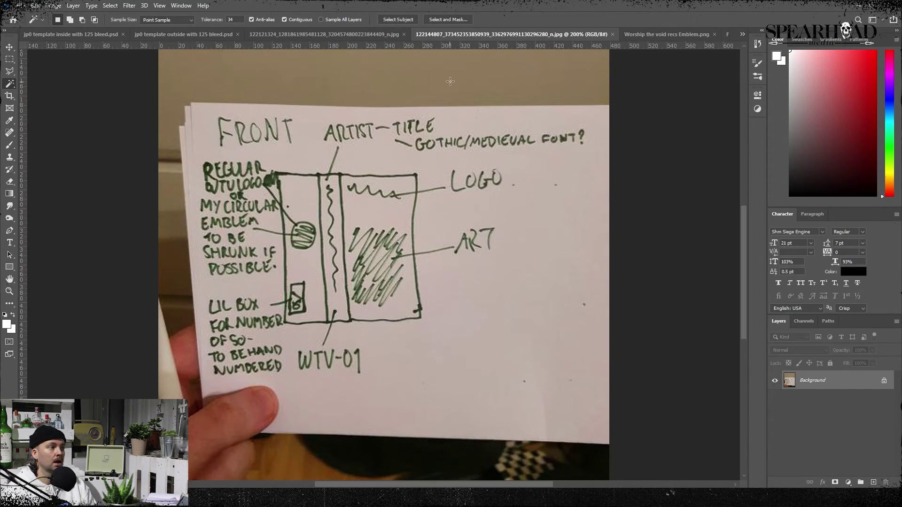
{"action": "key", "text": "ctrl+Tab"}
{"action": "key", "text": "ctrl+Tab"}
{"action": "key", "text": "ctrl+c"}
{"action": "left_click", "coordinate": [205, 34]}
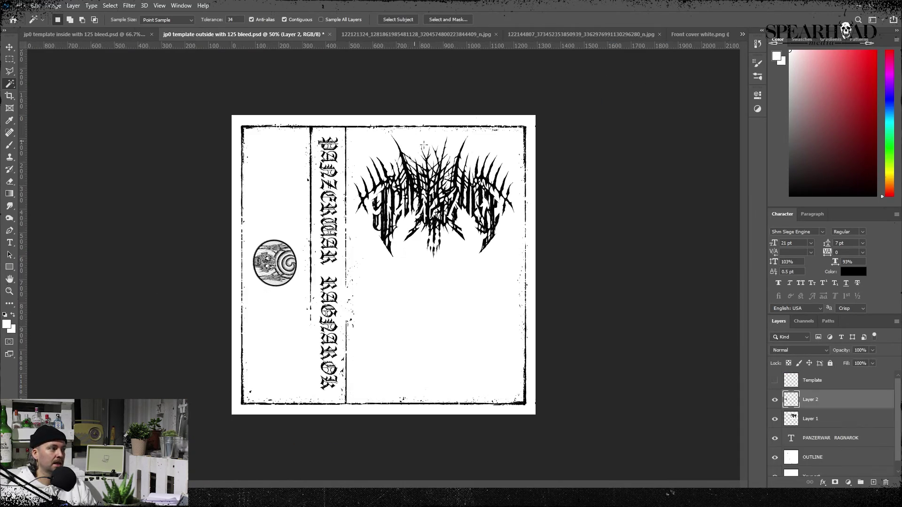
{"action": "left_click", "coordinate": [820, 419]}
{"action": "left_click", "coordinate": [819, 439]}
{"action": "left_click", "coordinate": [820, 462]}
{"action": "key", "text": "ctrl+v"}
Step: Scale the ship artwork down and fit it inside the front panel's frame beneath the logo
{"action": "key", "text": "ctrl+t"}
{"action": "left_click_drag", "start_coordinate": [232, 116], "coordinate": [609, 430]}
{"action": "left_click_drag", "start_coordinate": [681, 470], "coordinate": [455, 212]}
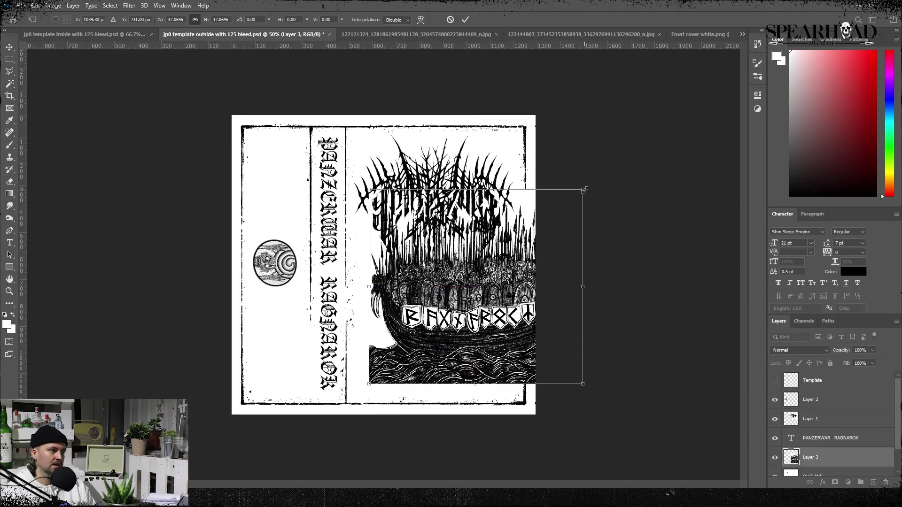
{"action": "left_click_drag", "start_coordinate": [582, 188], "coordinate": [549, 217]}
{"action": "left_click_drag", "start_coordinate": [461, 305], "coordinate": [436, 325]}
{"action": "left_click_drag", "start_coordinate": [526, 235], "coordinate": [521, 237]}
{"action": "left_click_drag", "start_coordinate": [345, 235], "coordinate": [351, 240]}
{"action": "left_click_drag", "start_coordinate": [363, 253], "coordinate": [365, 256]}
{"action": "key", "text": "Return"}
{"action": "left_click", "coordinate": [810, 418]}
{"action": "key", "text": "v"}
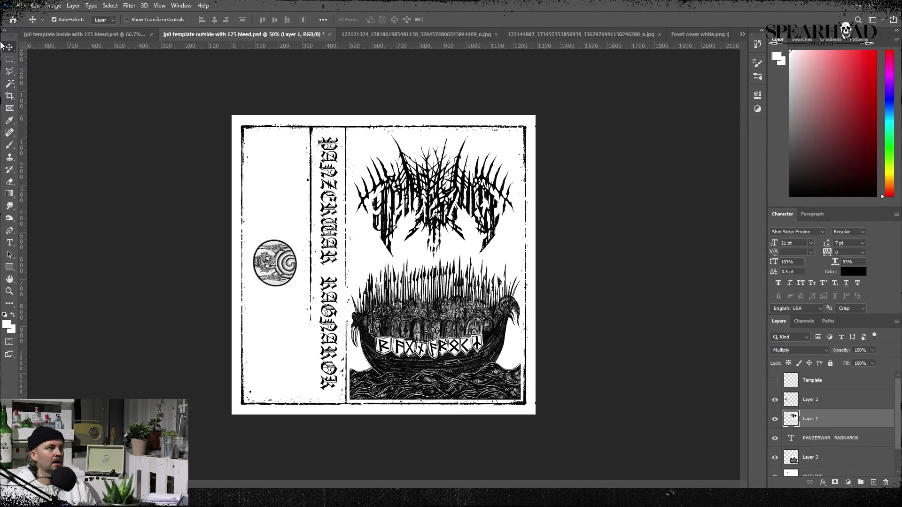
{"action": "key", "text": "shift+alt+m"}
Step: Copy the top corner of the flap's grunge outline to a new layer and place that layer above the ship artwork
{"action": "scroll", "coordinate": [802, 451], "scroll_direction": "down", "scroll_amount": 1}
{"action": "left_click", "coordinate": [802, 448]}
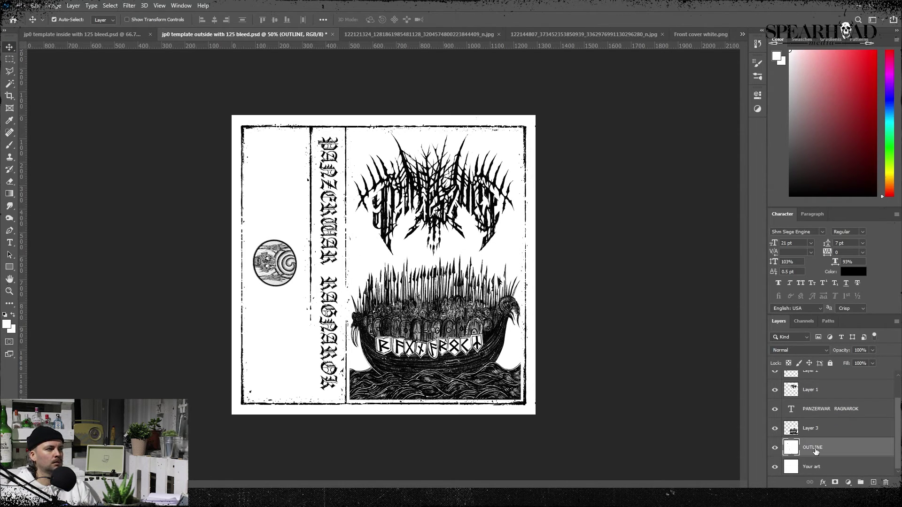
{"action": "key", "text": "m"}
{"action": "left_click_drag", "start_coordinate": [231, 114], "coordinate": [290, 208]}
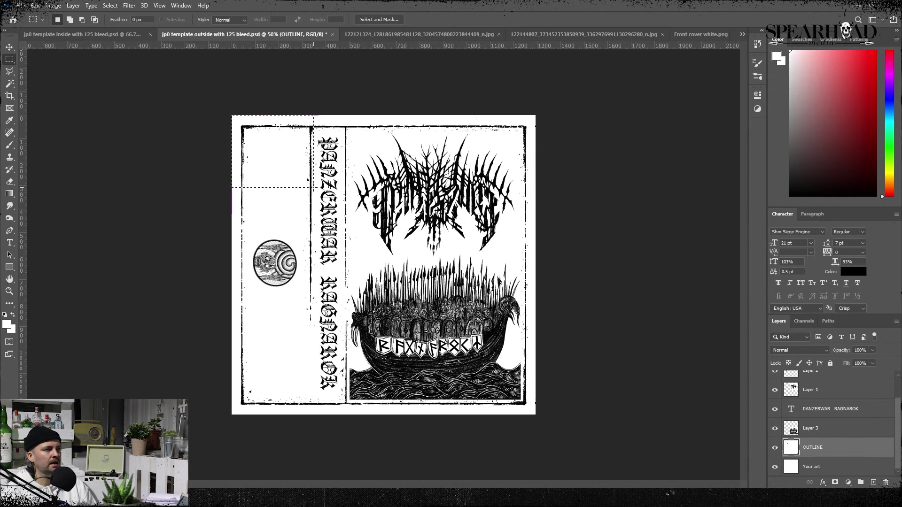
{"action": "key", "text": "ctrl+j"}
{"action": "left_click_drag", "start_coordinate": [820, 447], "coordinate": [829, 422]}
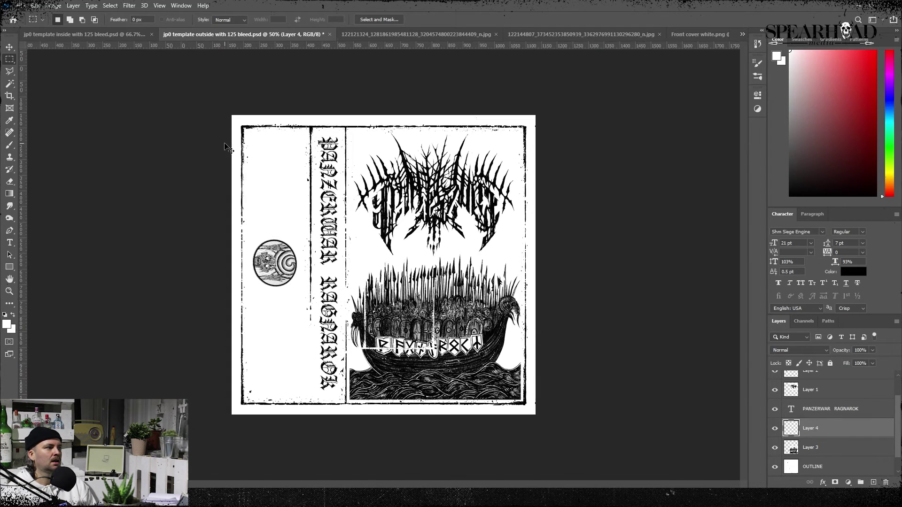
Step: Line up the white grunge corner piece with the bottom-left corner of the ship artwork
{"action": "key", "text": "ctrl+plus"}
{"action": "key", "text": "ctrl+plus"}
{"action": "scroll", "coordinate": [300, 263], "scroll_direction": "down", "scroll_amount": 2}
{"action": "key", "text": "v"}
{"action": "left_click_drag", "start_coordinate": [347, 321], "coordinate": [326, 413]}
{"action": "key", "text": "shift+Down"}
{"action": "key", "text": "shift+Down"}
{"action": "key", "text": "shift+Left"}
{"action": "key", "text": "shift+Left"}
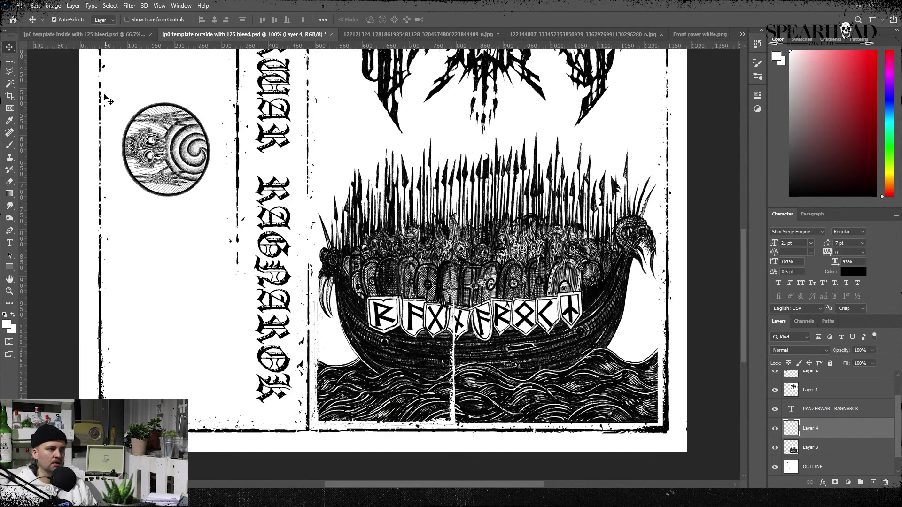
Step: Duplicate the white grunge piece and shift the copy right along the ship artwork's bottom edge
{"action": "key", "text": "ctrl+j"}
{"action": "key", "text": "ctrl+t"}
{"action": "left_click_drag", "start_coordinate": [347, 363], "coordinate": [535, 363]}
{"action": "key", "text": "Return"}
Step: Align another, mirrored copy of the grunge piece with the artwork's bottom-right corner and merge the grunge pieces into one layer
{"action": "key", "text": "ctrl+j"}
{"action": "key", "text": "ctrl+t"}
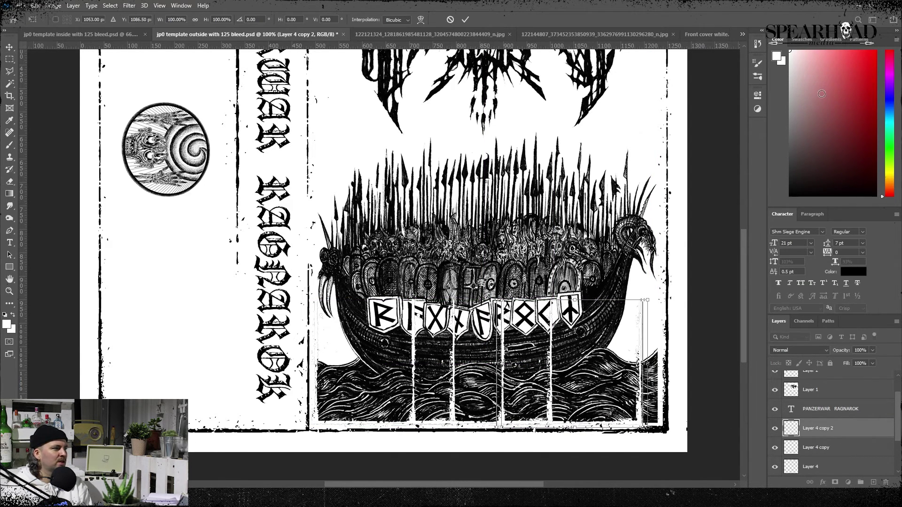
{"action": "key", "text": "shift+Right"}
{"action": "key", "text": "shift+Right"}
{"action": "key", "text": "shift+Right"}
{"action": "key", "text": "shift+Left"}
{"action": "key", "text": "shift+Right"}
{"action": "key", "text": "Return"}
{"action": "left_click", "coordinate": [828, 465], "text": "shift"}
{"action": "key", "text": "ctrl+e"}
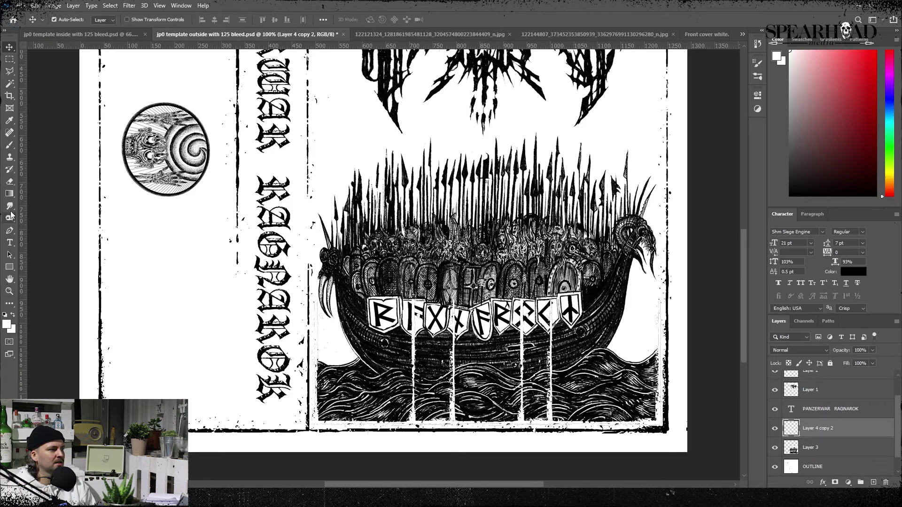
Step: Erase the white vertical streaks crossing the ship, and select the grunge edge layer together with the ship artwork layer
{"action": "key", "text": "e"}
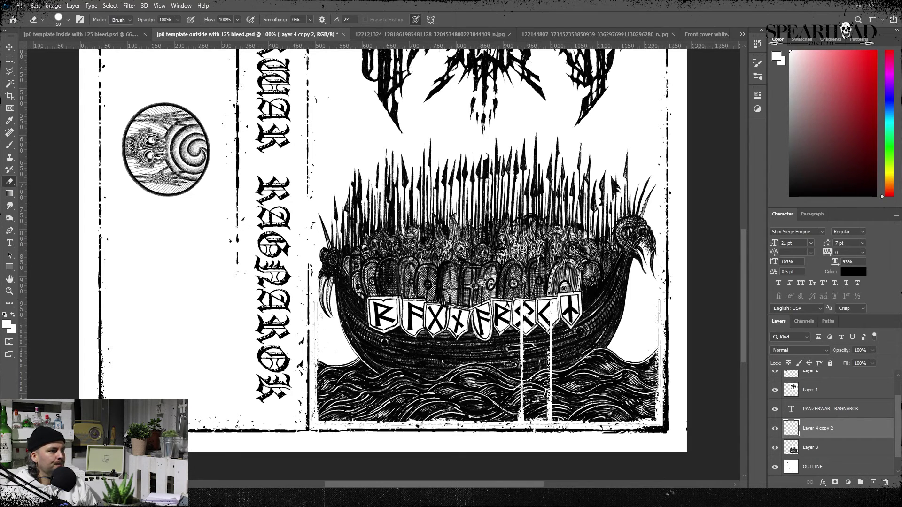
{"action": "scroll", "coordinate": [422, 331], "scroll_direction": "up", "scroll_amount": 2}
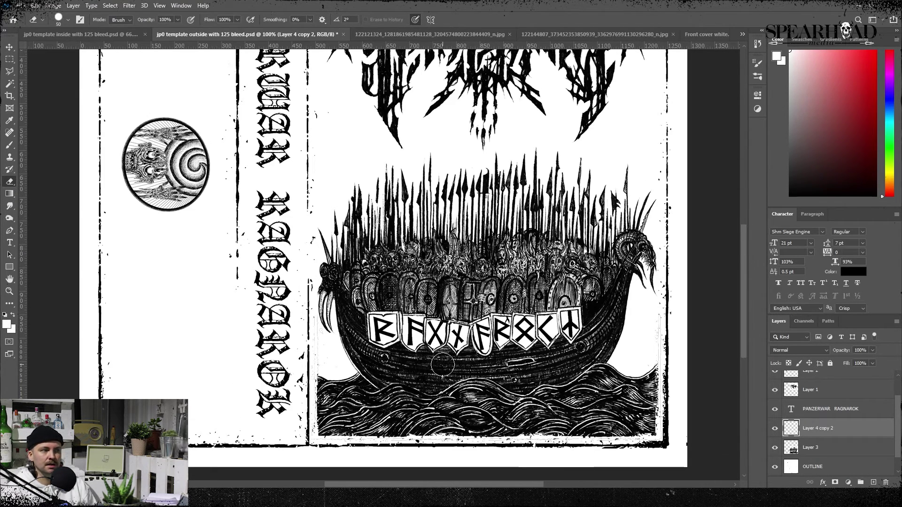
{"action": "scroll", "coordinate": [324, 358], "scroll_direction": "down", "scroll_amount": 1}
{"action": "left_click", "coordinate": [816, 454], "text": "shift"}
{"action": "left_click", "coordinate": [8, 45]}
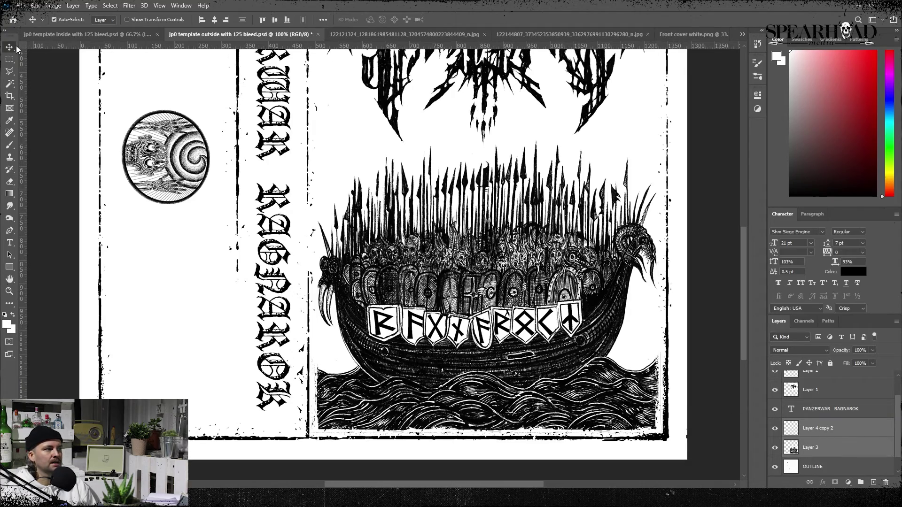
{"action": "key", "text": "ctrl+minus"}
Step: Close Front cover white.png and look through the remaining open source documents
{"action": "left_click", "coordinate": [705, 35]}
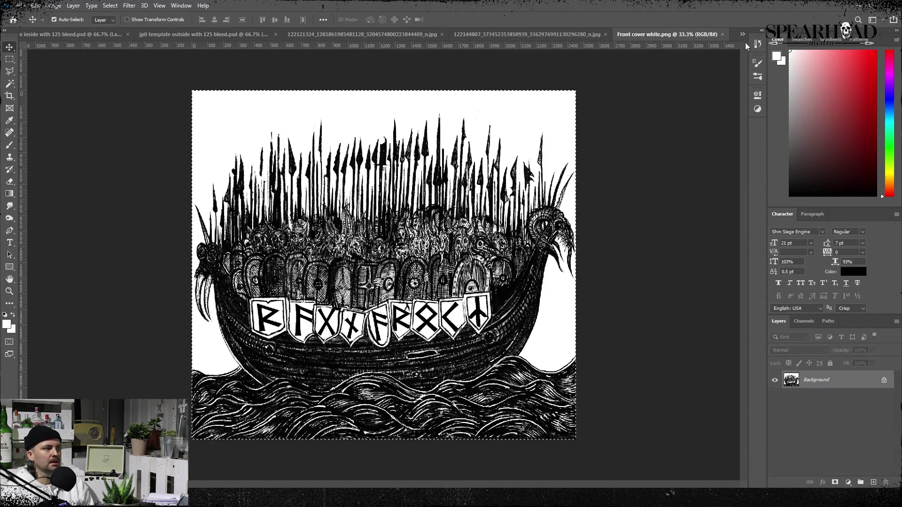
{"action": "left_click", "coordinate": [726, 34]}
{"action": "left_click", "coordinate": [647, 34]}
{"action": "left_click", "coordinate": [268, 34]}
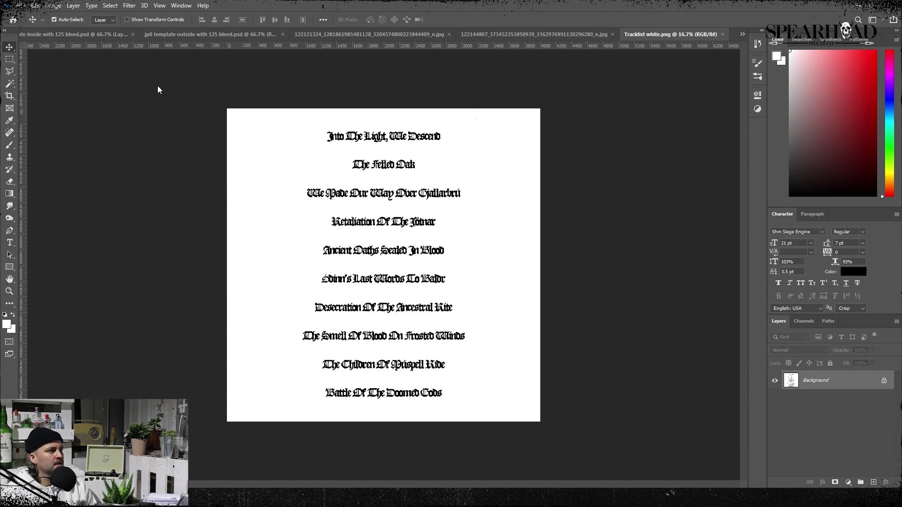
Step: Copy the whole texturefabrik photocopy texture and paste it above the emblem layer in the outside template
{"action": "key", "text": "ctrl+a"}
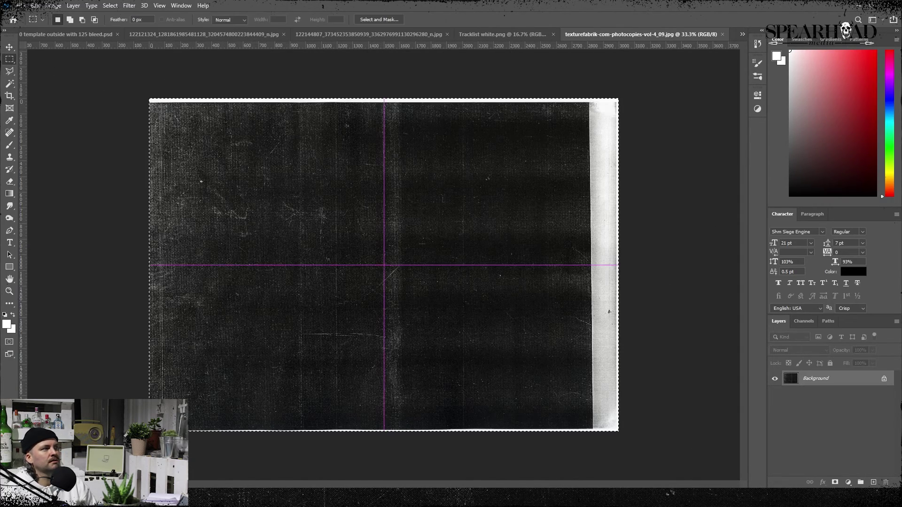
{"action": "key", "text": "ctrl+c"}
{"action": "left_click", "coordinate": [75, 34]}
{"action": "left_click", "coordinate": [839, 403]}
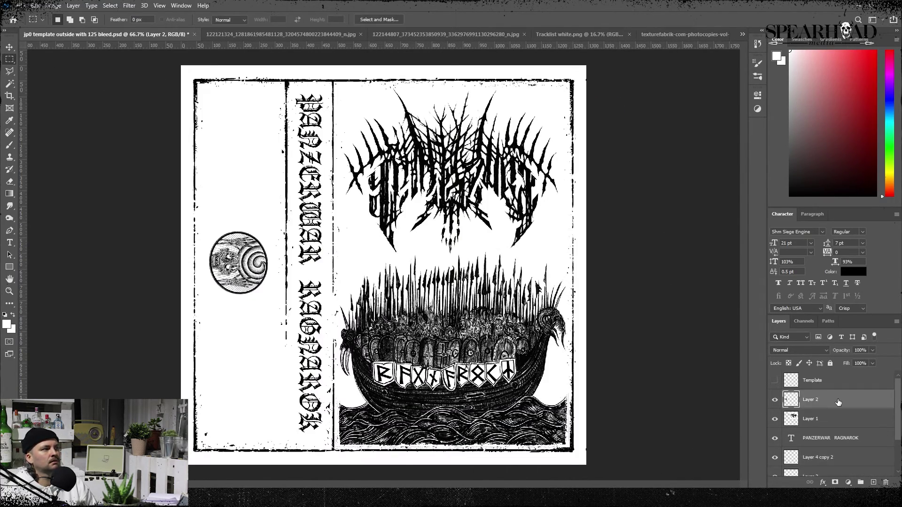
{"action": "key", "text": "ctrl+v"}
Step: Scale the photocopy texture down and position it to cover the whole inlay
{"action": "key", "text": "ctrl+t"}
{"action": "key", "text": "ctrl+minus"}
{"action": "key", "text": "ctrl+minus"}
{"action": "key", "text": "ctrl+minus"}
{"action": "key", "text": "ctrl+plus"}
{"action": "left_click_drag", "start_coordinate": [283, 164], "coordinate": [471, 299]}
{"action": "left_click_drag", "start_coordinate": [610, 367], "coordinate": [386, 223]}
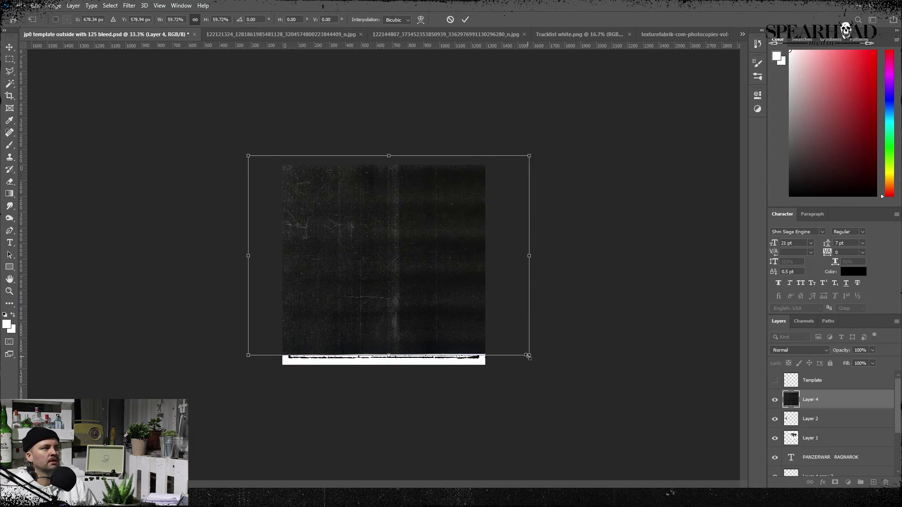
{"action": "key", "text": "Return"}
Step: Invert the photocopy texture and blend it over the artwork with Multiply mode
{"action": "key", "text": "ctrl+i"}
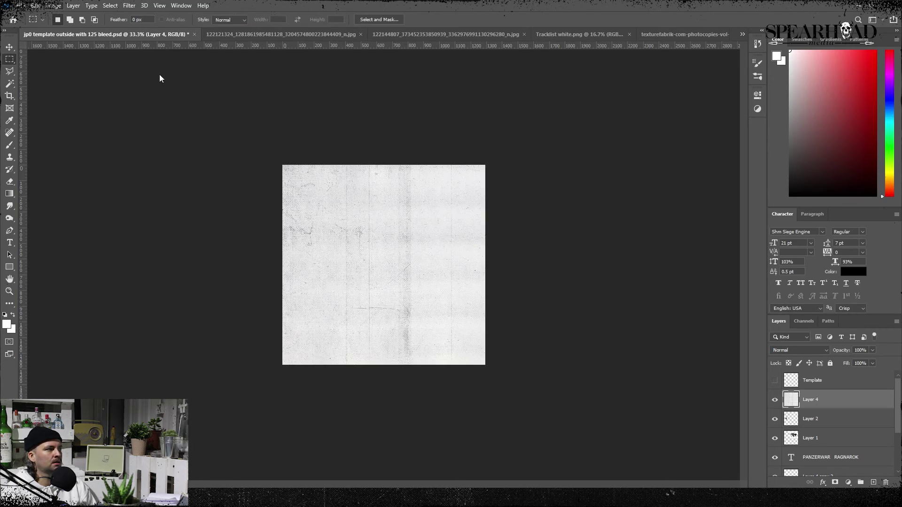
{"action": "key", "text": "i"}
{"action": "left_click", "coordinate": [526, 89]}
{"action": "key", "text": "ctrl+0"}
{"action": "left_click", "coordinate": [799, 350]}
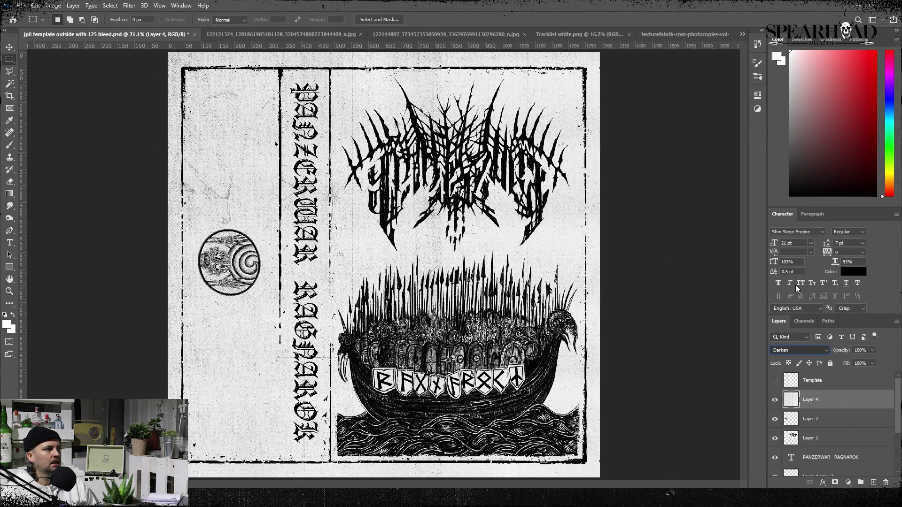
{"action": "left_click", "coordinate": [794, 119]}
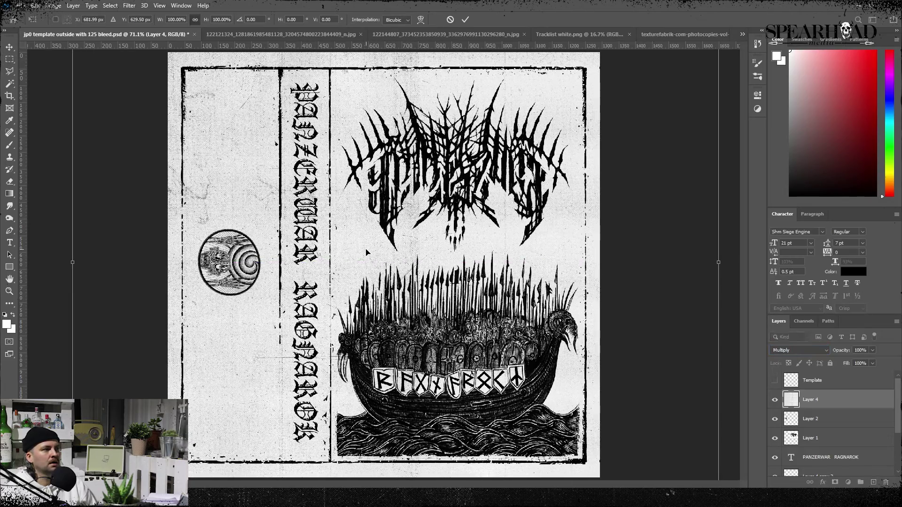
Step: Strengthen the contrast of the Multiply texture layer with Levels
{"action": "left_click", "coordinate": [181, 36]}
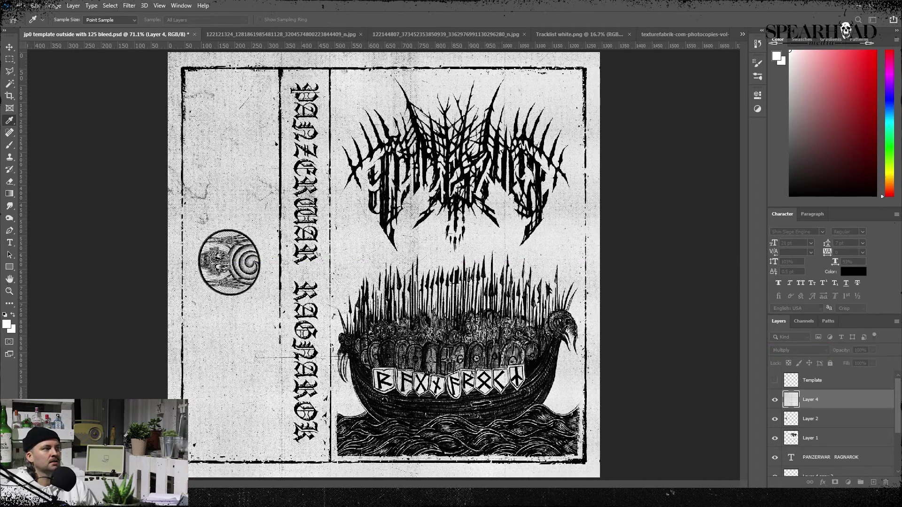
{"action": "left_click", "coordinate": [526, 90]}
{"action": "left_click", "coordinate": [53, 6]}
{"action": "left_click", "coordinate": [180, 36]}
{"action": "key", "text": "m"}
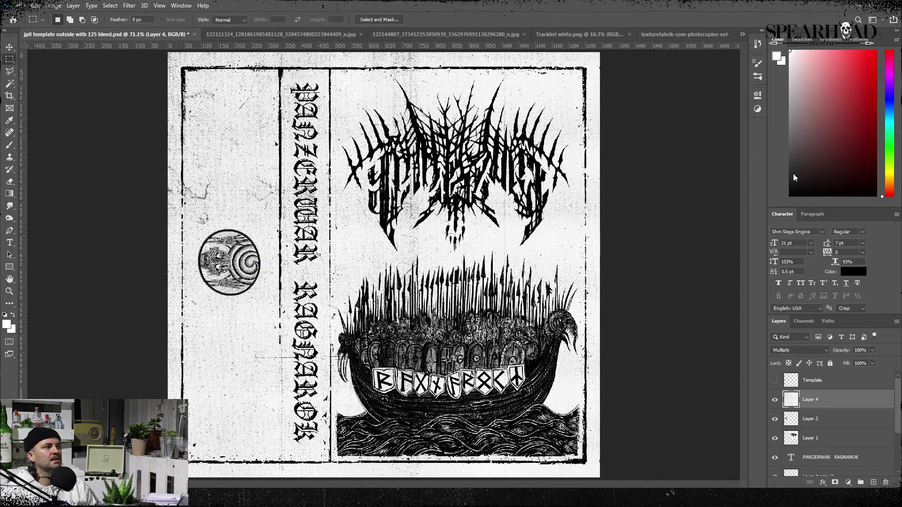
Step: Duplicate the texture layer, invert the copy, and set its blend mode to Screen
{"action": "key", "text": "ctrl+j"}
{"action": "key", "text": "ctrl+i"}
{"action": "key", "text": "alt+shift+s"}
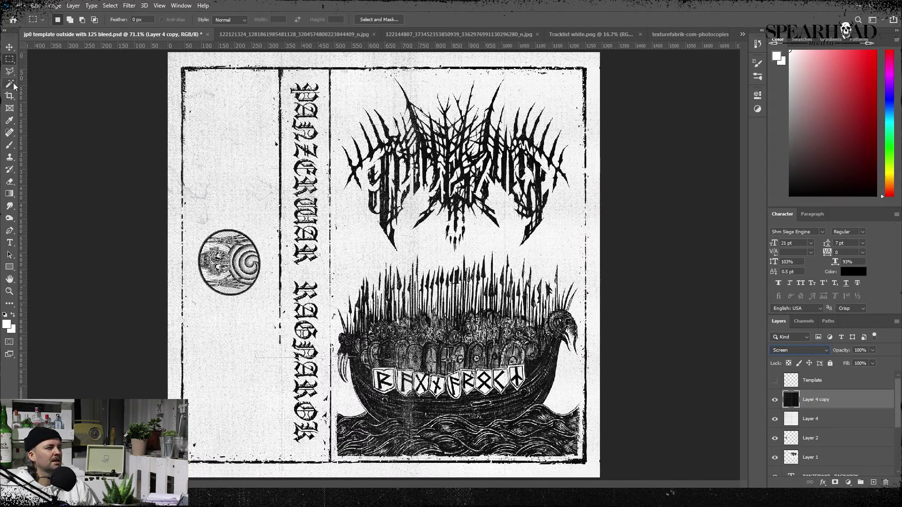
Step: Offset the Screen texture copy horizontally against the texture layer beneath it
{"action": "key", "text": "ctrl+t"}
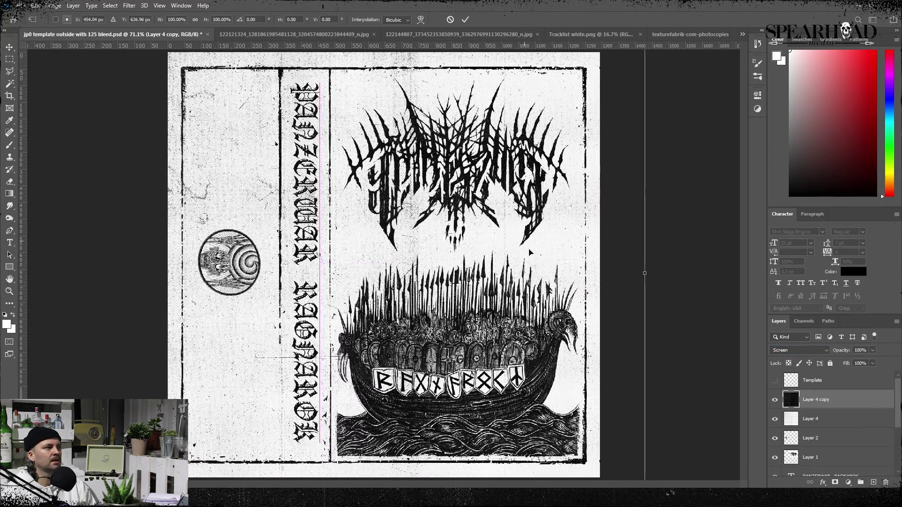
{"action": "left_click_drag", "start_coordinate": [529, 252], "coordinate": [608, 249]}
{"action": "left_click", "coordinate": [199, 386]}
{"action": "left_click_drag", "start_coordinate": [569, 322], "coordinate": [433, 320]}
{"action": "key", "text": "Return"}
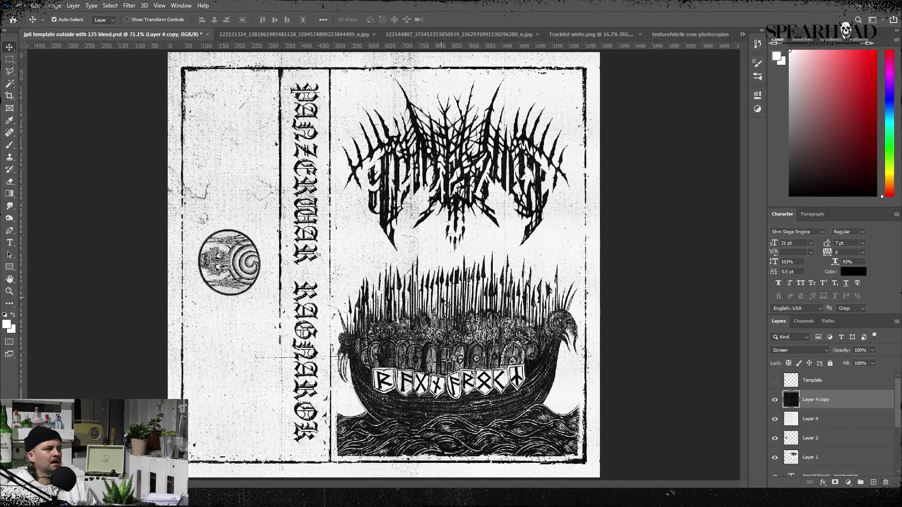
Step: Copy the upper spine section of the TAPE LAYOUT GRIT.png outlines and paste it above Layer 2 in the front inlay document
{"action": "left_click", "coordinate": [824, 442]}
{"action": "left_click", "coordinate": [53, 5]}
{"action": "left_click", "coordinate": [202, 168]}
{"action": "left_click", "coordinate": [503, 146]}
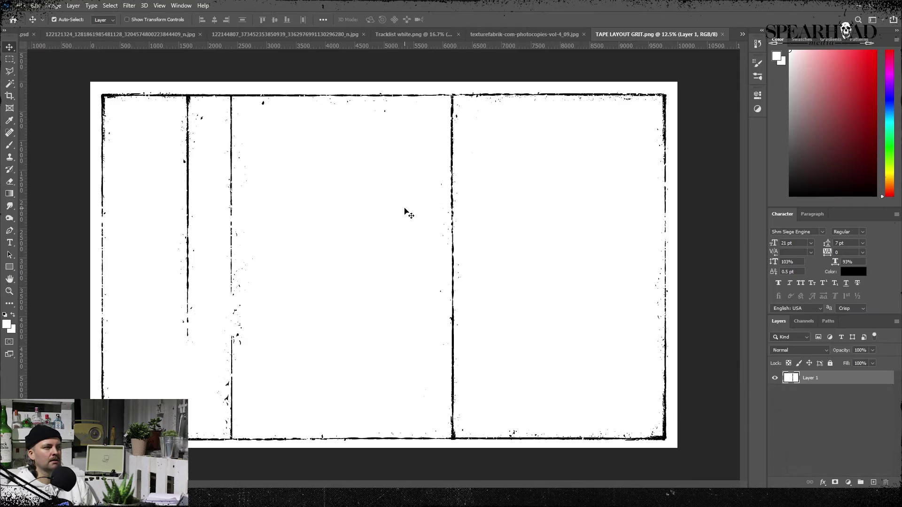
{"action": "left_click", "coordinate": [11, 60]}
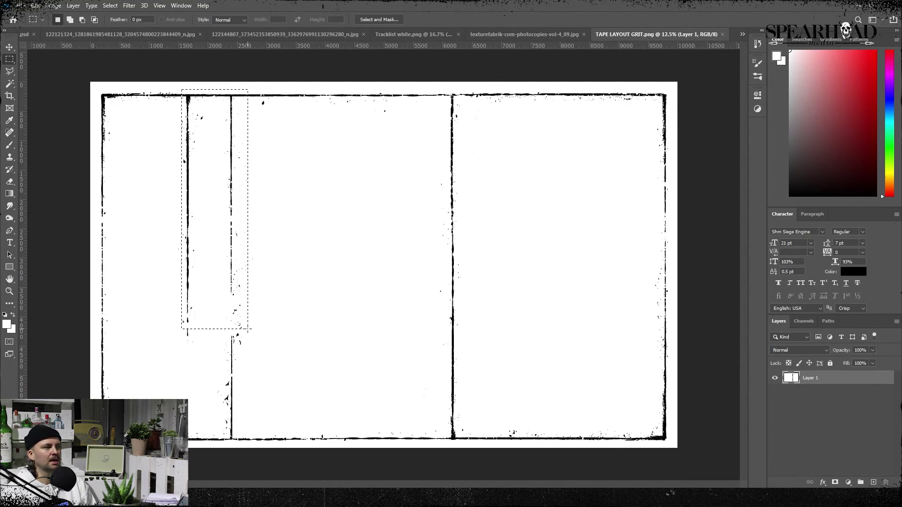
{"action": "left_click", "coordinate": [722, 34]}
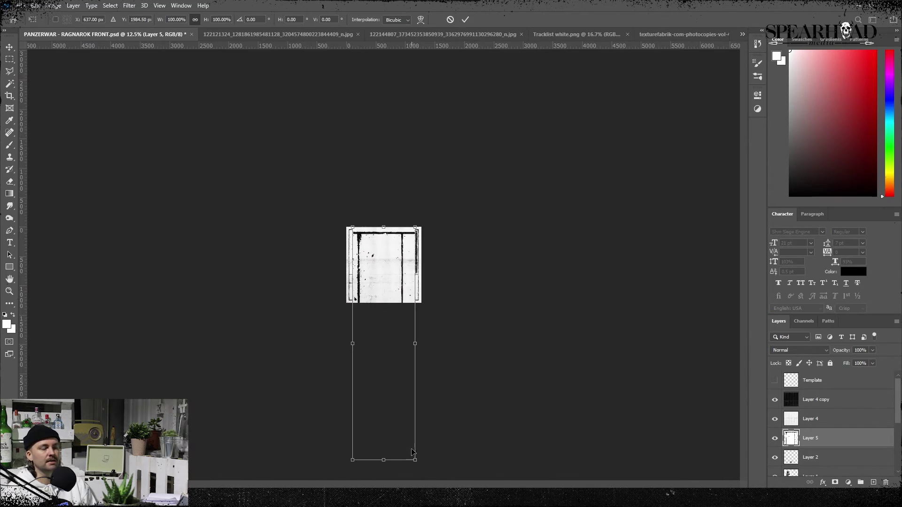
Step: Erase the pasted outline's surplus over the logo and ship, and move the remaining frame lines into the panel beside the emblem
{"action": "left_click_drag", "start_coordinate": [183, 160], "coordinate": [188, 141]}
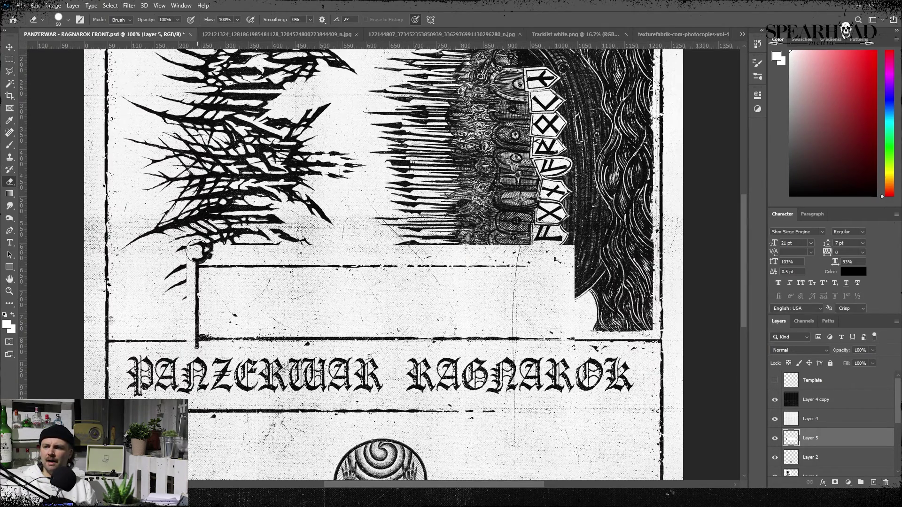
{"action": "left_click_drag", "start_coordinate": [583, 272], "coordinate": [559, 261]}
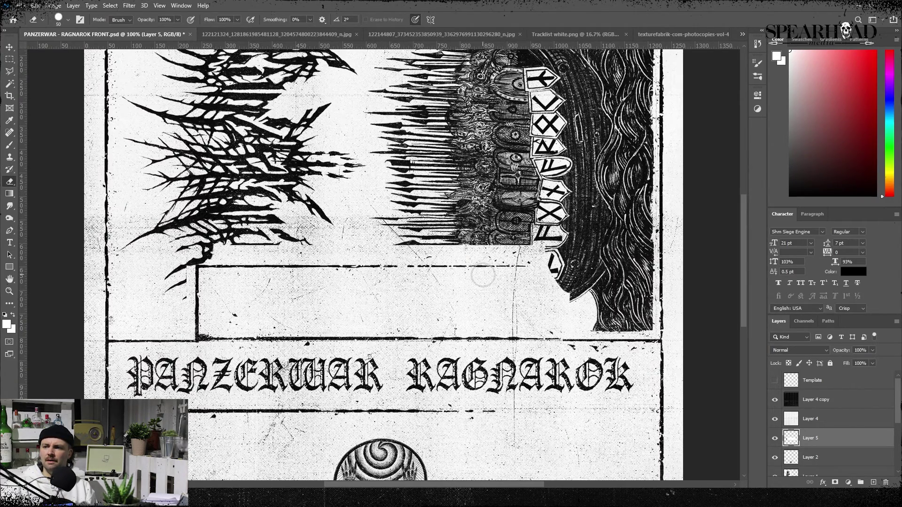
{"action": "key", "text": "ctrl+minus"}
{"action": "key", "text": "ctrl+minus"}
{"action": "key", "text": "ctrl+t"}
{"action": "left_click_drag", "start_coordinate": [314, 279], "coordinate": [446, 366]}
{"action": "key", "text": "Return"}
Step: Trim the open end of the small frame, duplicate its layer, and set the copy's blend mode to Multiply
{"action": "key", "text": "m"}
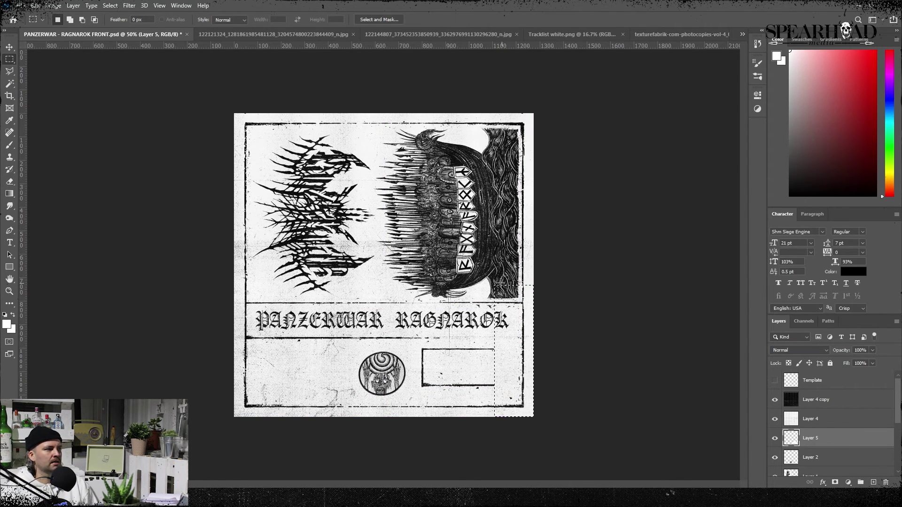
{"action": "key", "text": "ctrl+j"}
{"action": "key", "text": "shift+alt+a"}
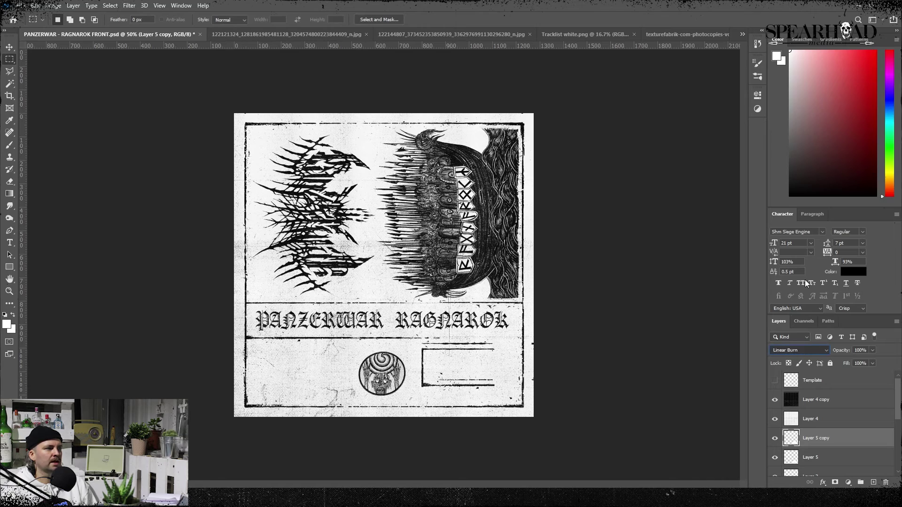
{"action": "key", "text": "shift+alt+m"}
Step: Shift the frame copy horizontally towards the original so the two halves form a closed rectangle
{"action": "key", "text": "v"}
{"action": "key", "text": "shift+Left"}
{"action": "key", "text": "shift+Left"}
{"action": "key", "text": "shift+Left"}
{"action": "key", "text": "shift+Left"}
{"action": "key", "text": "shift+Left"}
{"action": "key", "text": "shift+Left"}
{"action": "key", "text": "shift+Left"}
{"action": "key", "text": "shift+Left"}
{"action": "key", "text": "shift+Left"}
{"action": "key", "text": "shift+Left"}
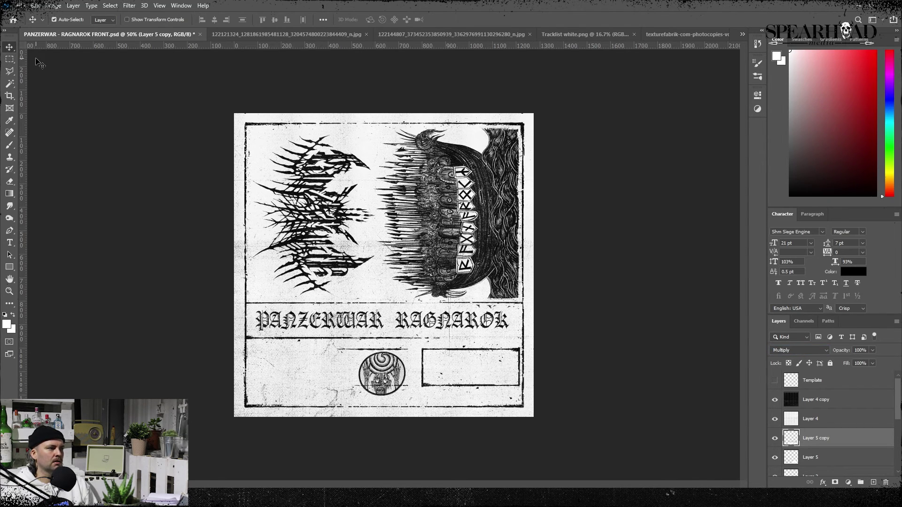
Step: Erase the leftover outline pieces of the frame layers around the emblem and the new rectangle
{"action": "key", "text": "e"}
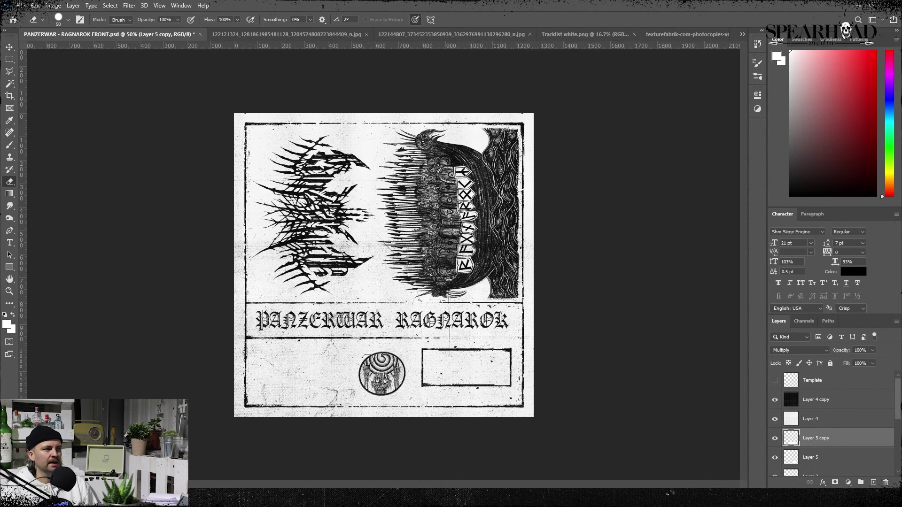
{"action": "key", "text": "ctrl+plus"}
{"action": "key", "text": "ctrl+plus"}
{"action": "left_click_drag", "start_coordinate": [326, 452], "coordinate": [218, 272]}
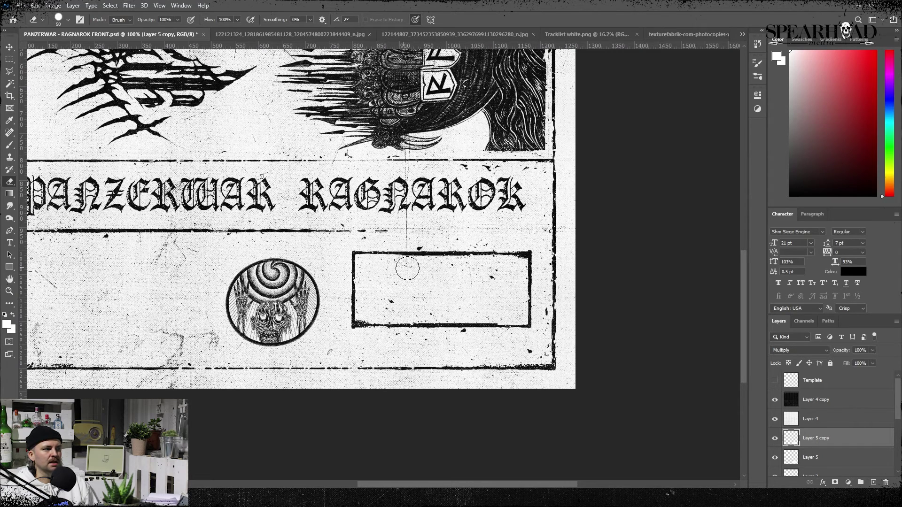
{"action": "key", "text": "alt+bracketleft"}
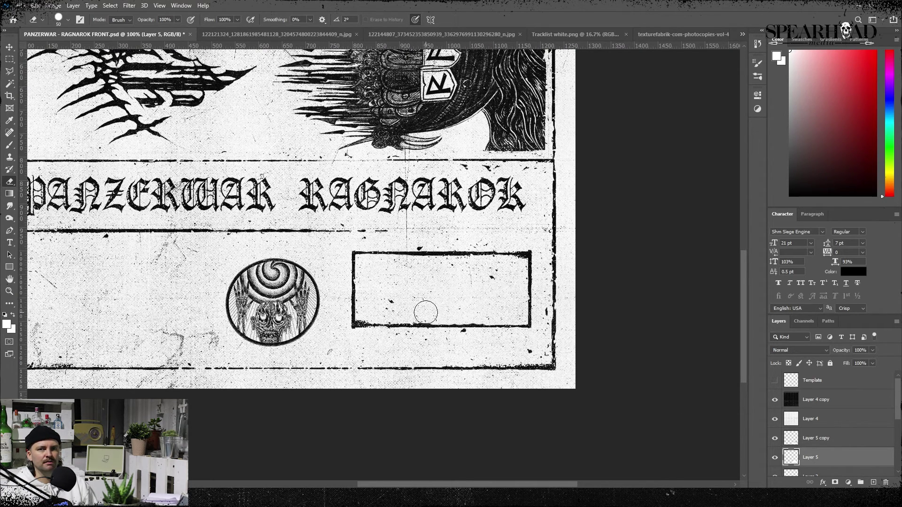
{"action": "key", "text": "alt+bracketright"}
Step: Merge the two frame layers and set the merged layer's blend mode to Darken
{"action": "left_click", "coordinate": [825, 455]}
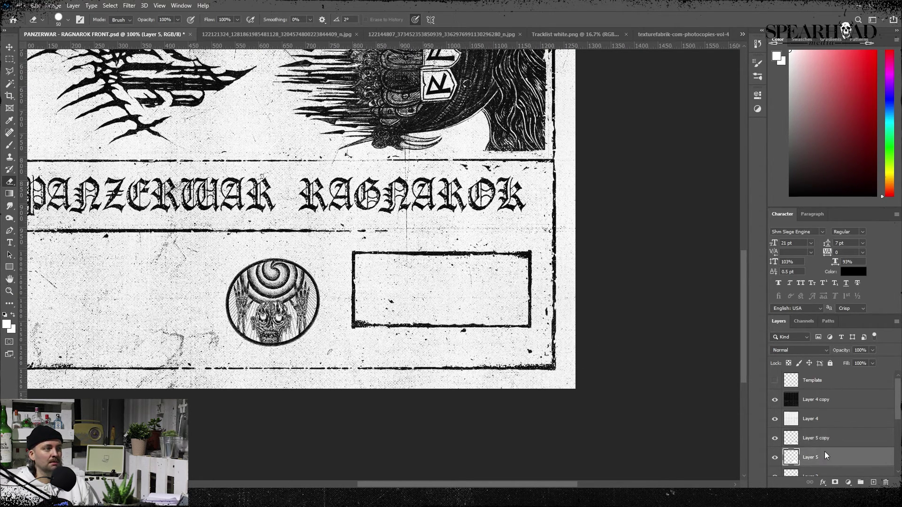
{"action": "left_click", "coordinate": [815, 438]}
{"action": "left_click", "coordinate": [799, 351]}
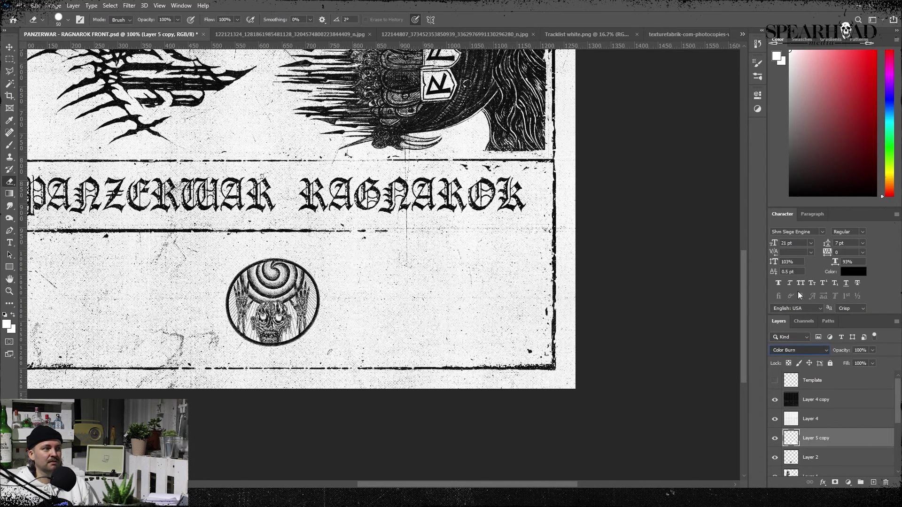
{"action": "left_click", "coordinate": [795, 275]}
Step: Nudge the small rectangle up and towards the panel's outer border
{"action": "left_click", "coordinate": [9, 47]}
{"action": "key", "text": "shift+Right"}
{"action": "key", "text": "shift+Right"}
{"action": "key", "text": "shift+Up"}
{"action": "key", "text": "Right"}
{"action": "key", "text": "Right"}
{"action": "key", "text": "Right"}
{"action": "key", "text": "Right"}
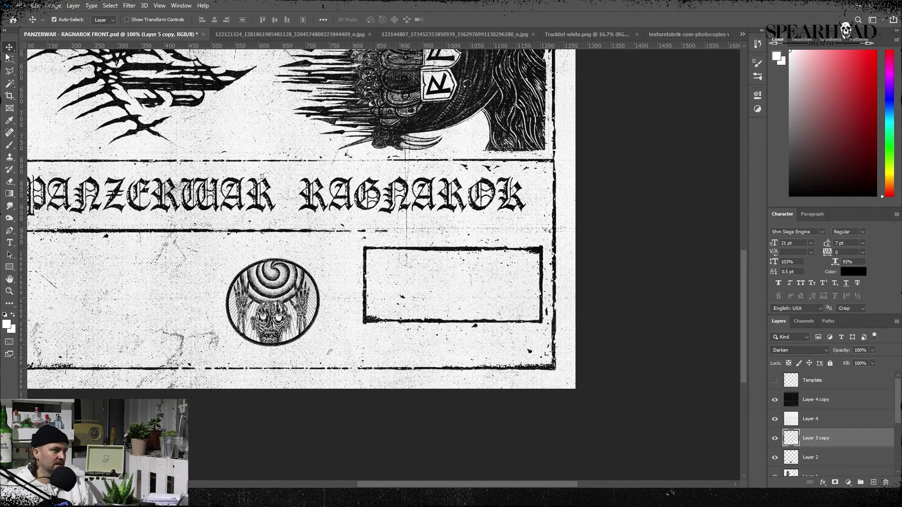
Step: Move the round emblem up towards the rectangle and scale it down to about 88%
{"action": "left_click", "coordinate": [806, 457]}
{"action": "key", "text": "shift+Up"}
{"action": "key", "text": "shift+Up"}
{"action": "key", "text": "shift+Up"}
{"action": "key", "text": "shift+Right"}
{"action": "key", "text": "shift+Right"}
{"action": "key", "text": "shift+Right"}
{"action": "key", "text": "shift+Right"}
{"action": "key", "text": "ctrl+t"}
{"action": "left_click_drag", "start_coordinate": [244, 332], "coordinate": [256, 322]}
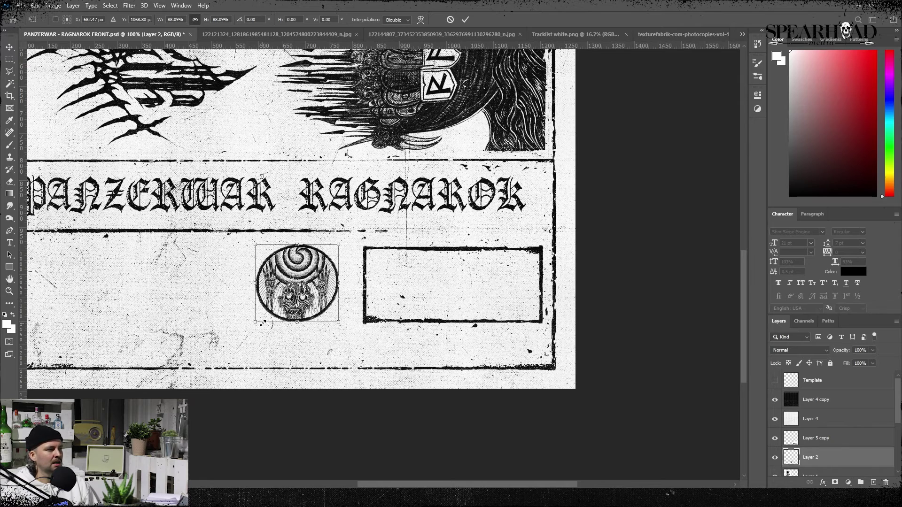
{"action": "left_click_drag", "start_coordinate": [338, 322], "coordinate": [340, 323]}
Step: Nudge the scaled emblem closer to the rectangle and apply the transformation
{"action": "key", "text": "Right"}
{"action": "key", "text": "Right"}
{"action": "key", "text": "Right"}
{"action": "key", "text": "Right"}
{"action": "key", "text": "Right"}
{"action": "key", "text": "Right"}
{"action": "key", "text": "Right"}
{"action": "key", "text": "Right"}
{"action": "key", "text": "Right"}
{"action": "key", "text": "Right"}
{"action": "key", "text": "Right"}
{"action": "key", "text": "Right"}
{"action": "key", "text": "Right"}
{"action": "key", "text": "Right"}
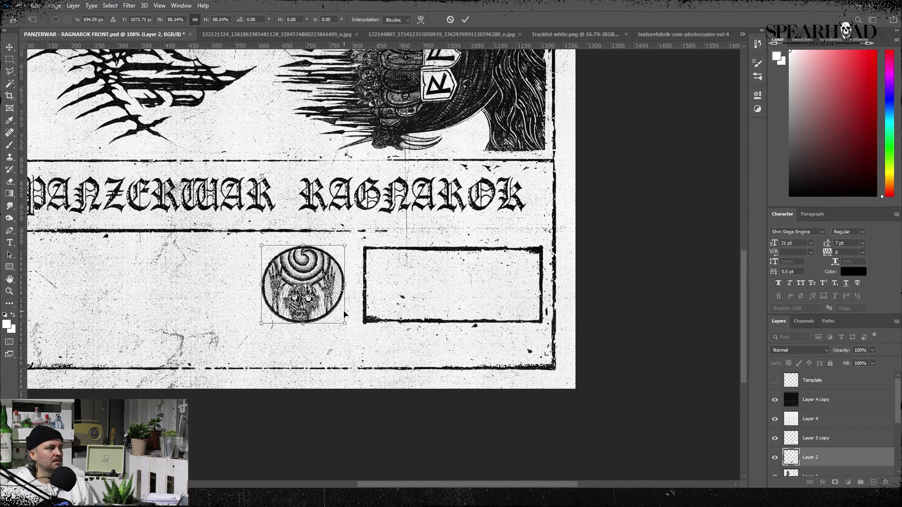
{"action": "key", "text": "Return"}
Step: Move the emblem and the rectangle down together slightly within the panel
{"action": "left_click", "coordinate": [816, 438], "text": "shift"}
{"action": "key", "text": "Down"}
{"action": "key", "text": "Down"}
{"action": "key", "text": "Down"}
{"action": "key", "text": "Down"}
{"action": "key", "text": "Down"}
{"action": "key", "text": "Down"}
{"action": "key", "text": "Down"}
{"action": "key", "text": "Down"}
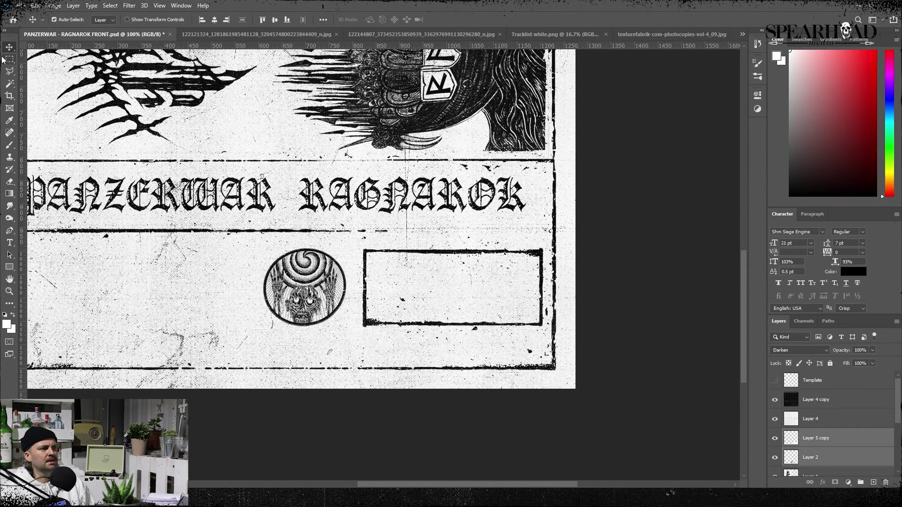
Step: Add the edition text "/50" inside the rectangle in Flyerfonts Malfunction at 34 pt
{"action": "key", "text": "t"}
{"action": "left_click", "coordinate": [450, 288]}
{"action": "type", "text": "/5"}
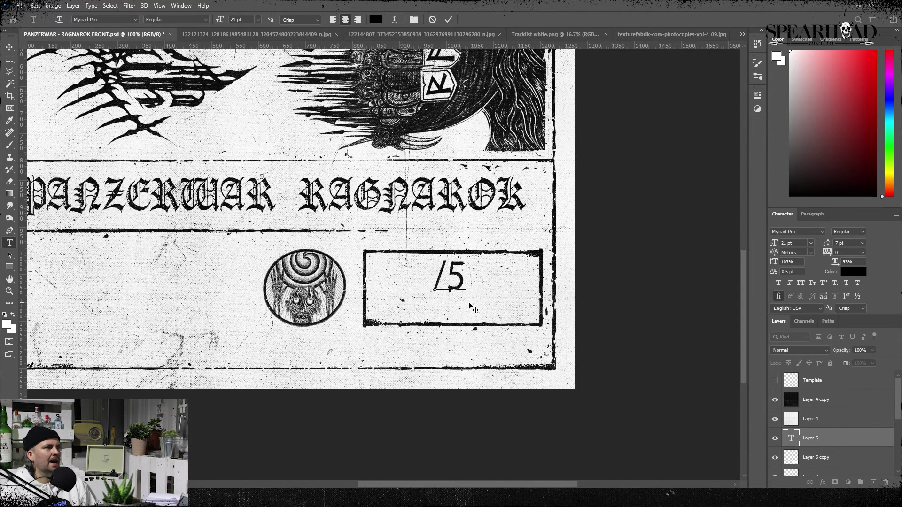
{"action": "left_click_drag", "start_coordinate": [475, 274], "coordinate": [421, 273]}
{"action": "left_click", "coordinate": [136, 20]}
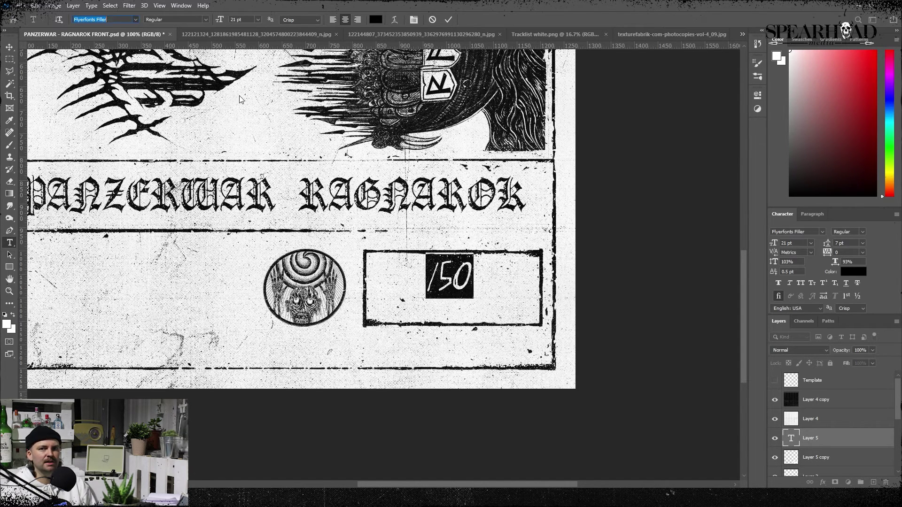
{"action": "left_click", "coordinate": [241, 134]}
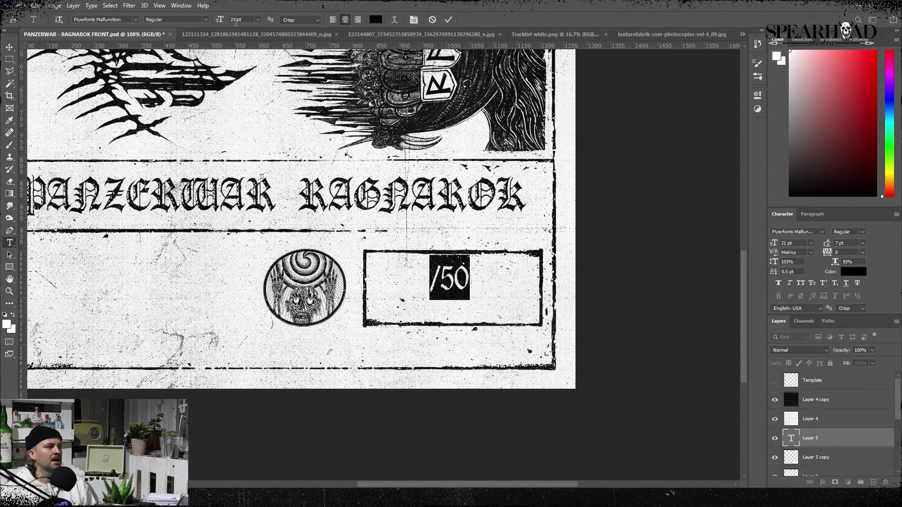
{"action": "left_click", "coordinate": [238, 20]}
{"action": "scroll", "coordinate": [238, 19], "scroll_direction": "up", "scroll_amount": 13}
Step: Move the "/50" text towards the outer end of the rectangle
{"action": "left_click", "coordinate": [9, 47]}
{"action": "key", "text": "ctrl+t"}
{"action": "key", "text": "shift+Right"}
{"action": "key", "text": "shift+Right"}
{"action": "key", "text": "shift+Right"}
{"action": "key", "text": "shift+Right"}
{"action": "key", "text": "shift+Right"}
{"action": "key", "text": "shift+Right"}
{"action": "key", "text": "shift+Right"}
{"action": "key", "text": "shift+Right"}
{"action": "key", "text": "shift+Right"}
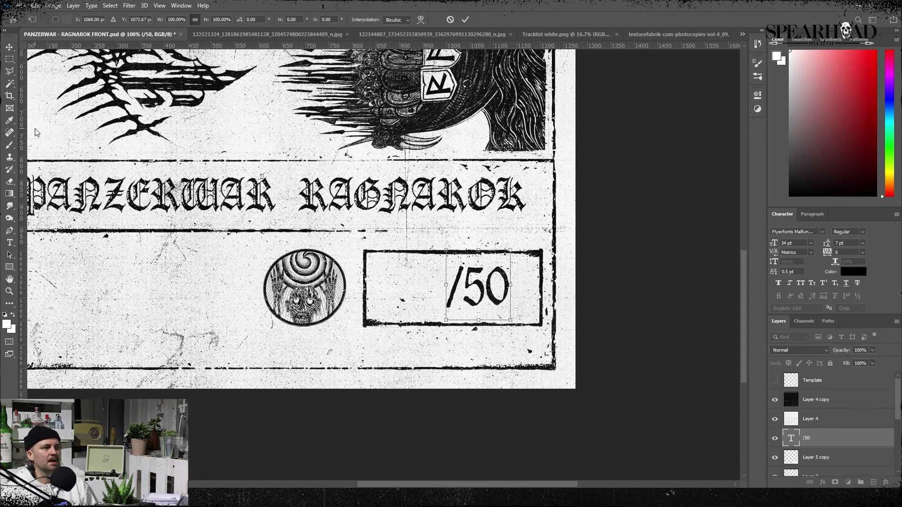
{"action": "key", "text": "Return"}
Step: Add the text "worship the void records" below the emblem and rectangle in Shm Siege Engine at 13 pt
{"action": "scroll", "coordinate": [35, 132], "scroll_direction": "down", "scroll_amount": 2}
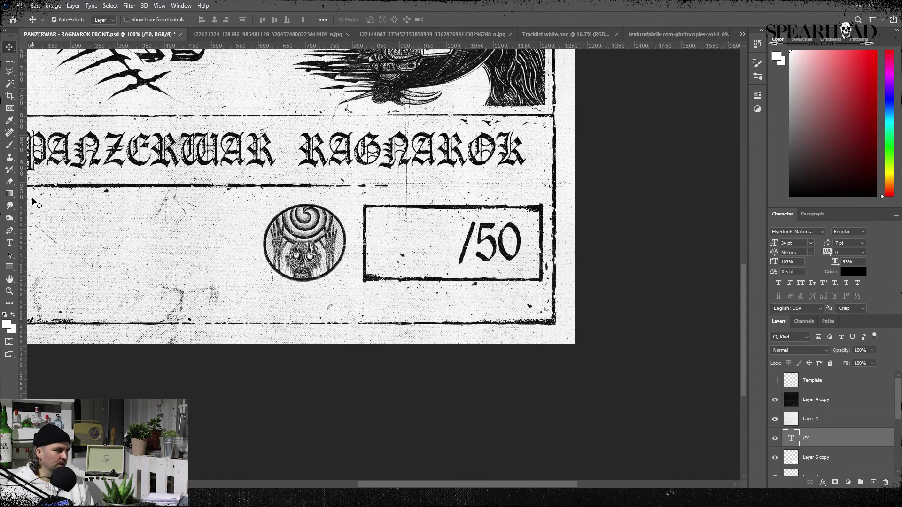
{"action": "key", "text": "t"}
{"action": "left_click", "coordinate": [312, 307]}
{"action": "type", "text": "worship the void records"}
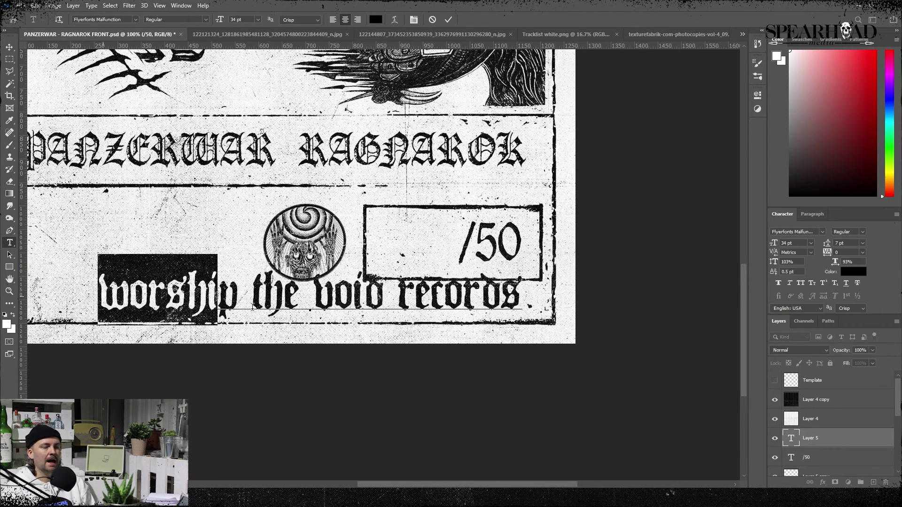
{"action": "left_click", "coordinate": [108, 20]}
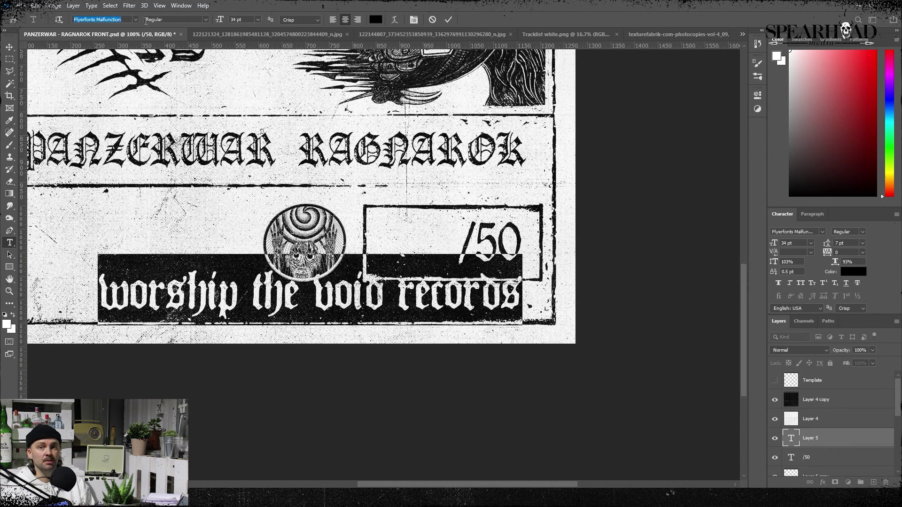
{"action": "key", "text": "Return"}
{"action": "left_click_drag", "start_coordinate": [212, 13], "coordinate": [183, 16]}
Step: Capitalise the text to "Worship The Void Records" and set its tracking to -40
{"action": "left_click_drag", "start_coordinate": [202, 302], "coordinate": [148, 288]}
{"action": "type", "text": "W"}
{"action": "left_click", "coordinate": [284, 302]}
{"action": "key", "text": "BackSpace"}
{"action": "type", "text": "T"}
{"action": "left_click", "coordinate": [328, 301]}
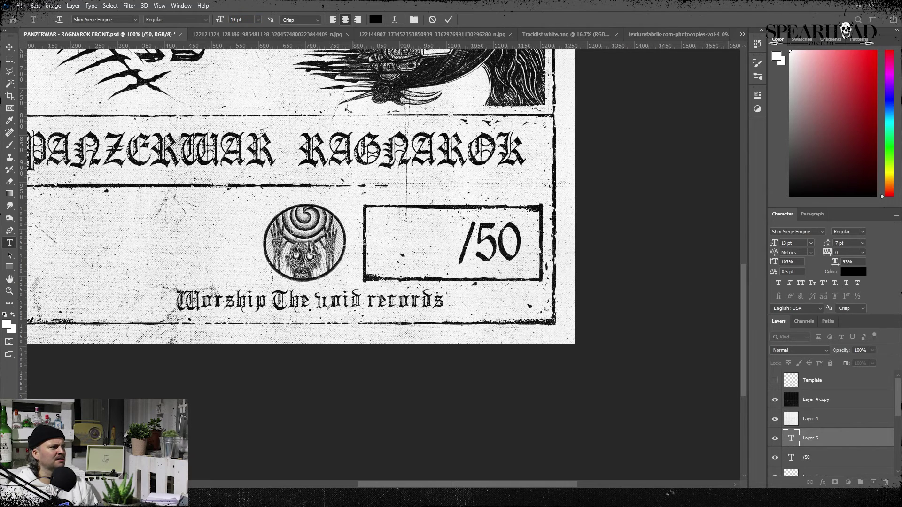
{"action": "key", "text": "BackSpace"}
{"action": "type", "text": "V"}
{"action": "left_click", "coordinate": [379, 301]}
{"action": "key", "text": "BackSpace"}
{"action": "key", "text": "shift+r"}
{"action": "key", "text": "ctrl+a"}
{"action": "left_click_drag", "start_coordinate": [827, 252], "coordinate": [821, 252]}
Step: Position the "Worship The Void Records" text just below the rectangle, near the panel's outer border
{"action": "left_click", "coordinate": [9, 48]}
{"action": "key", "text": "shift+Right"}
{"action": "key", "text": "shift+Right"}
{"action": "key", "text": "shift+Right"}
{"action": "key", "text": "shift+Right"}
{"action": "key", "text": "shift+Right"}
{"action": "key", "text": "shift+Right"}
{"action": "key", "text": "shift+Right"}
{"action": "key", "text": "shift+Right"}
{"action": "key", "text": "shift+Right"}
{"action": "key", "text": "shift+Right"}
{"action": "key", "text": "shift+Right"}
{"action": "key", "text": "shift+Right"}
{"action": "key", "text": "shift+Right"}
{"action": "key", "text": "shift+Right"}
{"action": "key", "text": "shift+Right"}
{"action": "key", "text": "shift+Right"}
{"action": "key", "text": "shift+Right"}
{"action": "key", "text": "shift+Right"}
{"action": "key", "text": "shift+Right"}
{"action": "key", "text": "shift+Right"}
{"action": "key", "text": "shift+Left"}
{"action": "key", "text": "Up"}
{"action": "key", "text": "Up"}
{"action": "key", "text": "Up"}
{"action": "key", "text": "Up"}
{"action": "key", "text": "Up"}
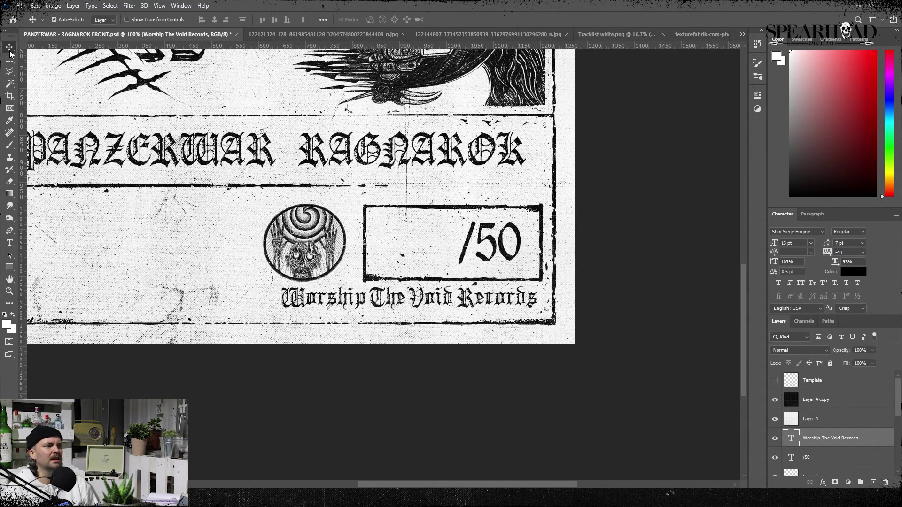
{"action": "key", "text": "Right"}
{"action": "key", "text": "Right"}
{"action": "key", "text": "Right"}
Step: Rename the emblem's layer, Layer 2, to "wtv logo"
{"action": "scroll", "coordinate": [799, 414], "scroll_direction": "down", "scroll_amount": 2}
{"action": "left_click", "coordinate": [814, 439]}
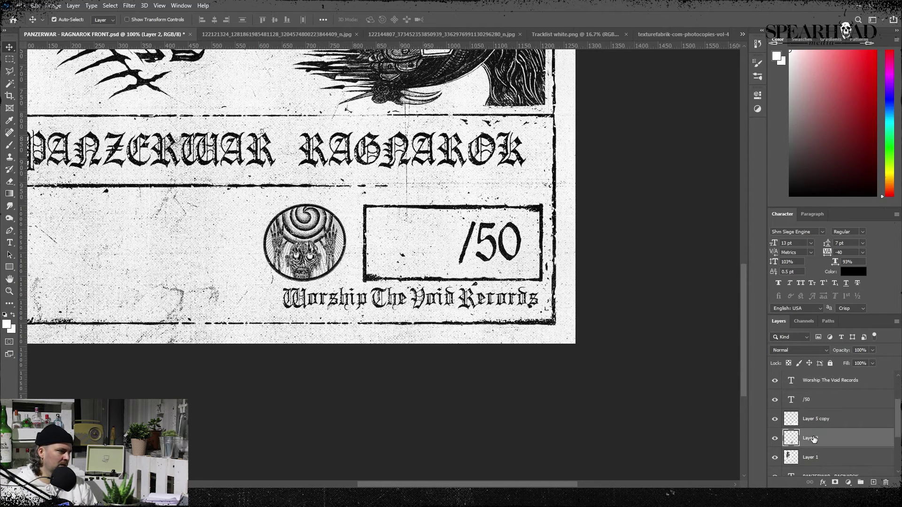
{"action": "type", "text": "wtv logo"}
{"action": "key", "text": "Return"}
Step: Nudge the round emblem horizontally so it sits closer to the edition-number rectangle
{"action": "key", "text": "Right"}
{"action": "key", "text": "Right"}
{"action": "key", "text": "Right"}
{"action": "key", "text": "Right"}
{"action": "key", "text": "Right"}
{"action": "key", "text": "Right"}
{"action": "key", "text": "Right"}
{"action": "key", "text": "Right"}
{"action": "key", "text": "Right"}
{"action": "key", "text": "Right"}
{"action": "key", "text": "Right"}
{"action": "key", "text": "Right"}
{"action": "key", "text": "Right"}
{"action": "key", "text": "Right"}
{"action": "key", "text": "Right"}
{"action": "key", "text": "Right"}
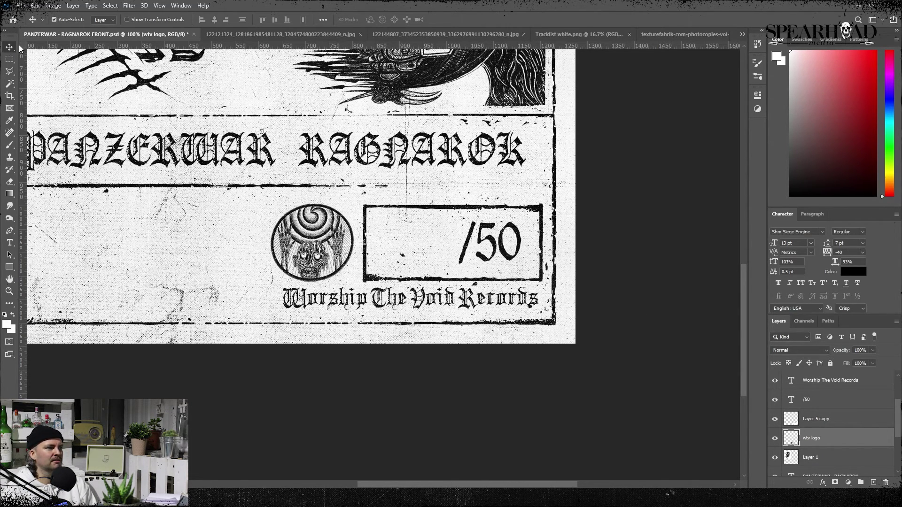
Step: Set the "Worship The Void Records" text's tracking to -20 and nudge it back to span the emblem and rectangle
{"action": "left_click", "coordinate": [828, 385]}
{"action": "left_click_drag", "start_coordinate": [828, 253], "coordinate": [833, 252]}
{"action": "key", "text": "Left"}
{"action": "key", "text": "Left"}
{"action": "key", "text": "Left"}
{"action": "key", "text": "Left"}
{"action": "key", "text": "Left"}
{"action": "key", "text": "Left"}
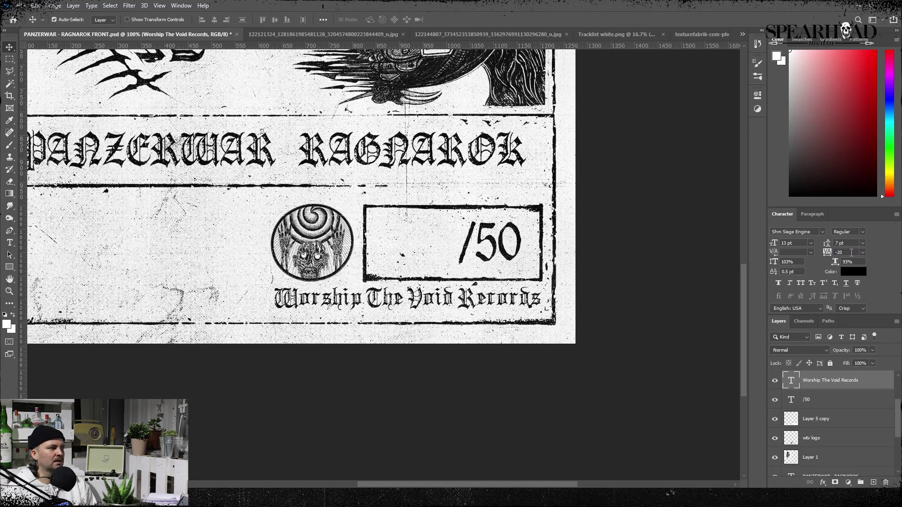
Step: Rename the rectangle's layer, Layer 5 copy, to "box" and Layer 4 copy 2 to "border white"
{"action": "scroll", "coordinate": [404, 257], "scroll_direction": "up", "scroll_amount": 1}
{"action": "scroll", "coordinate": [403, 257], "scroll_direction": "down", "scroll_amount": 1}
{"action": "double_click", "coordinate": [817, 418]}
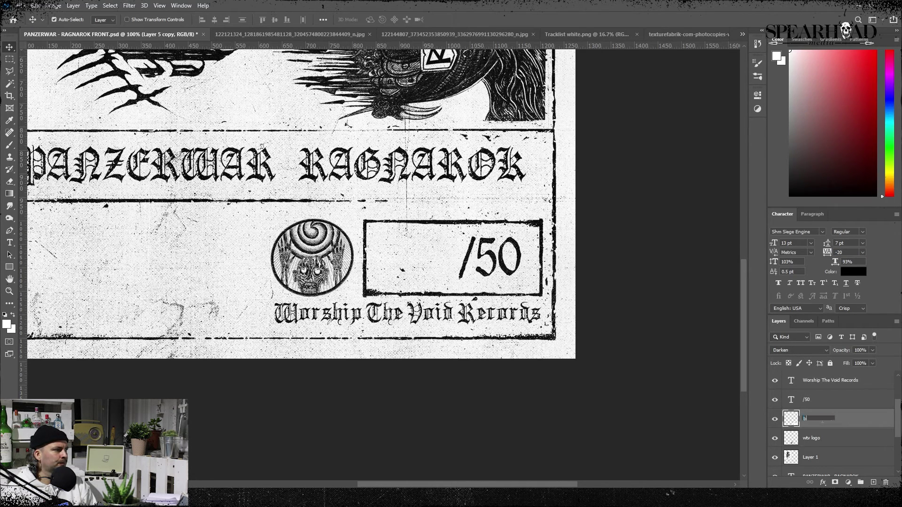
{"action": "type", "text": "b"}
{"action": "key", "text": "Tab"}
{"action": "key", "text": "Tab"}
{"action": "key", "text": "Tab"}
{"action": "key", "text": "Tab"}
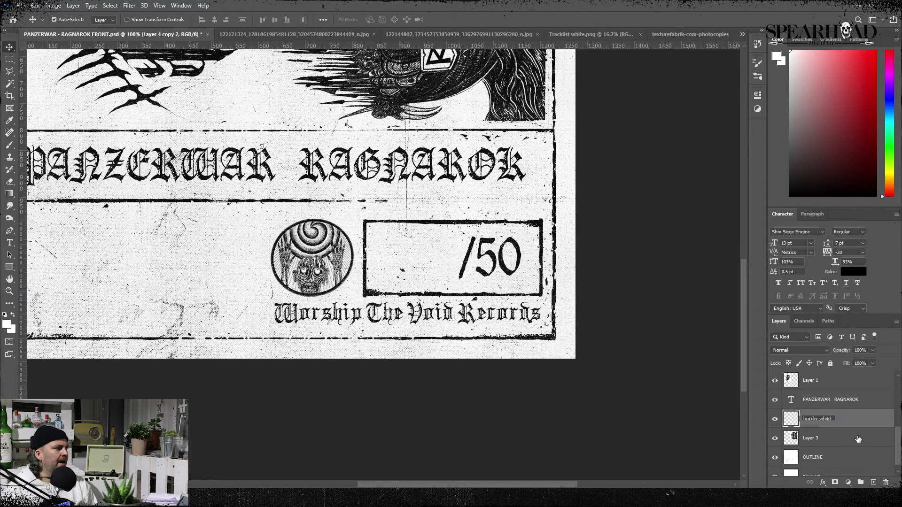
{"action": "type", "text": "border white"}
{"action": "key", "text": "Return"}
Step: Hide the "Worship The Void Records" text and shift the "/50" text, box and emblem slightly downwards together
{"action": "scroll", "coordinate": [858, 439], "scroll_direction": "up", "scroll_amount": 5}
{"action": "key", "text": "ctrl+0"}
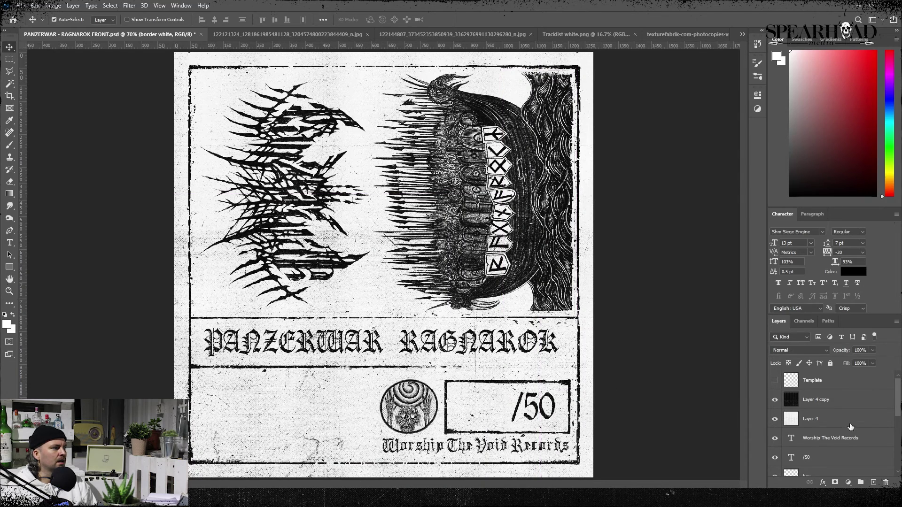
{"action": "left_click", "coordinate": [774, 439]}
{"action": "left_click", "coordinate": [822, 457]}
{"action": "left_click", "coordinate": [820, 458], "text": "ctrl"}
{"action": "left_click", "coordinate": [821, 457], "text": "ctrl"}
{"action": "key", "text": "shift+Down"}
{"action": "key", "text": "shift+Down"}
{"action": "key", "text": "shift+Down"}
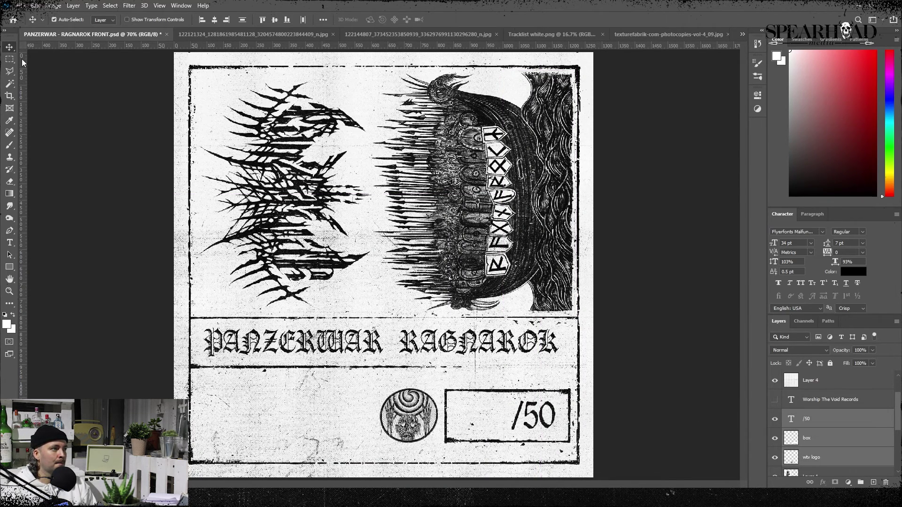
Step: Draw a text box beside the emblem and enter the heading "Tracklisting", left-aligned in Flyerfonts Malfunction at 8 pt
{"action": "key", "text": "t"}
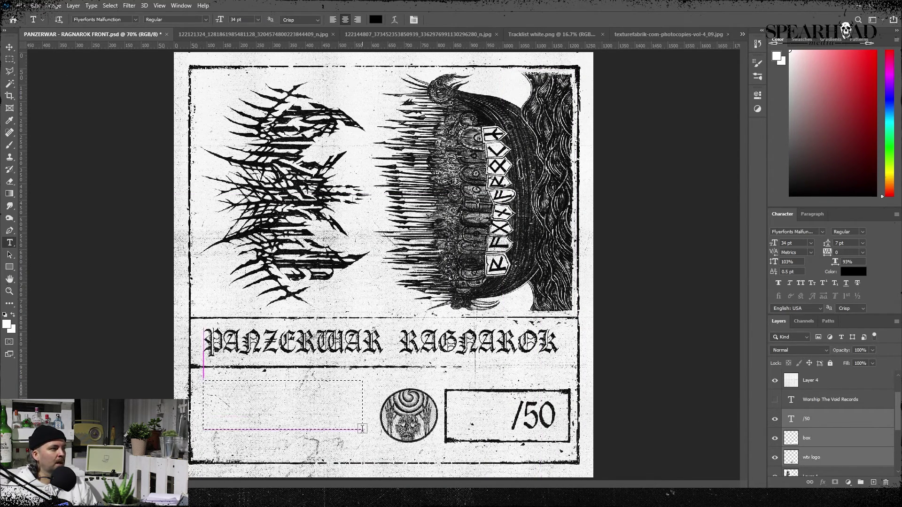
{"action": "left_click_drag", "start_coordinate": [362, 428], "coordinate": [374, 451]}
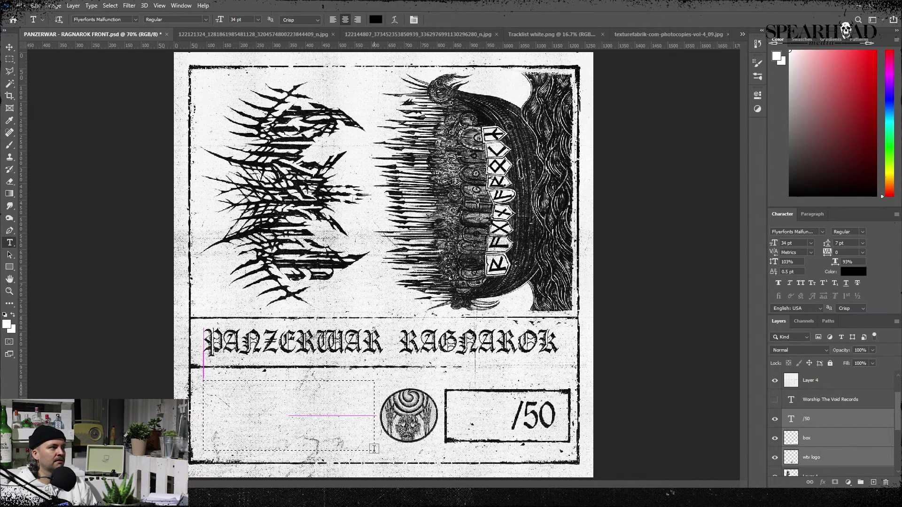
{"action": "type", "text": "wtv"}
{"action": "key", "text": "ctrl+a"}
{"action": "key", "text": "ctrl+shift+l"}
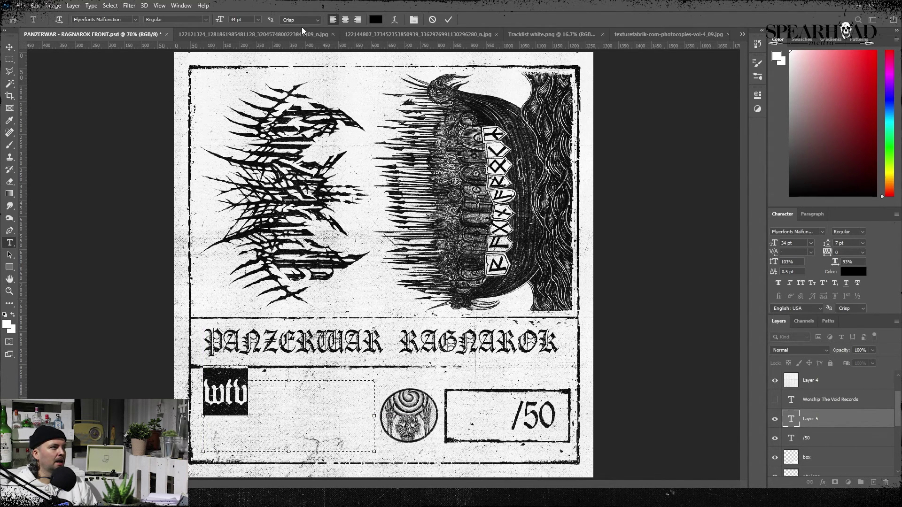
{"action": "key", "text": "Return"}
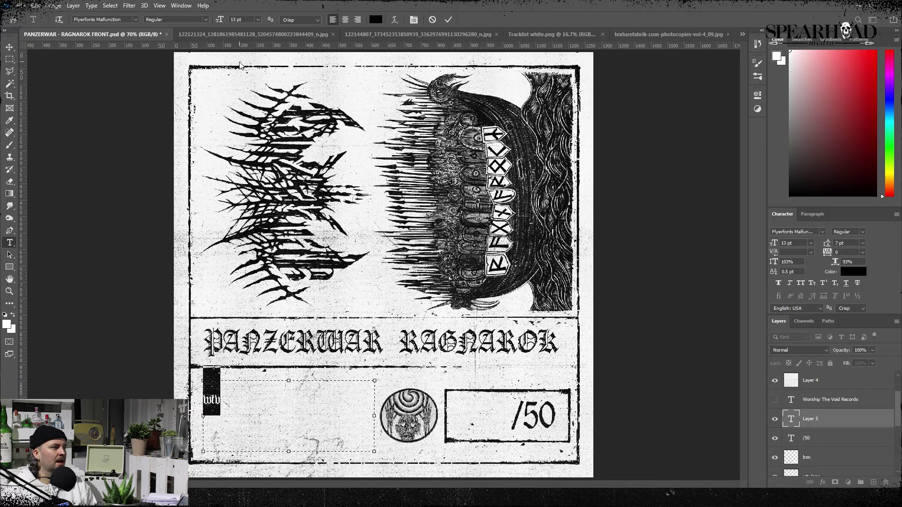
{"action": "key", "text": "ctrl+a"}
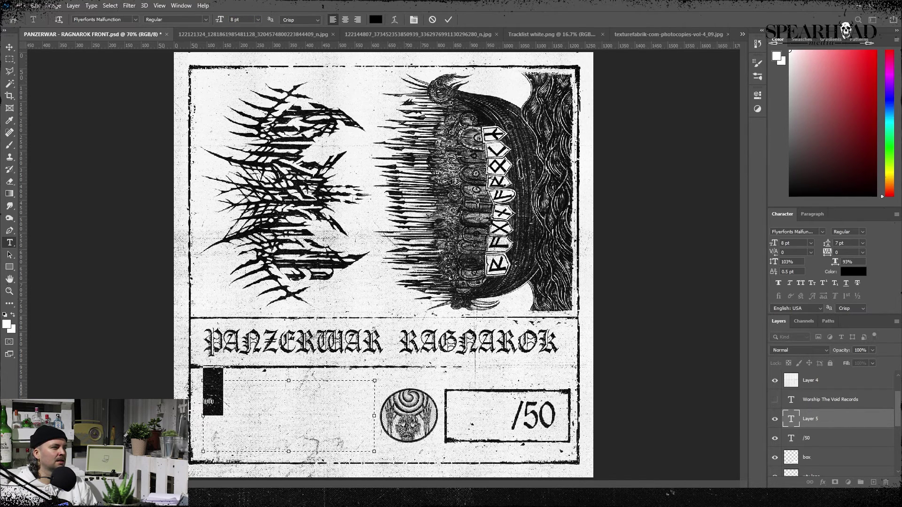
{"action": "key", "text": "BackSpace"}
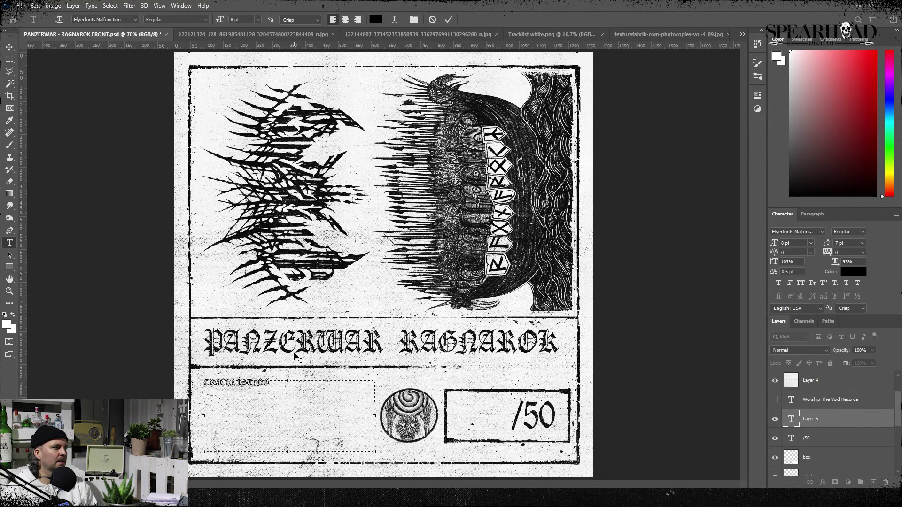
Step: Remove the white background from Tracklist white.png with a Color Range selection, unlocking its background layer, and deselect
{"action": "left_click", "coordinate": [9, 46]}
{"action": "left_click", "coordinate": [578, 37]}
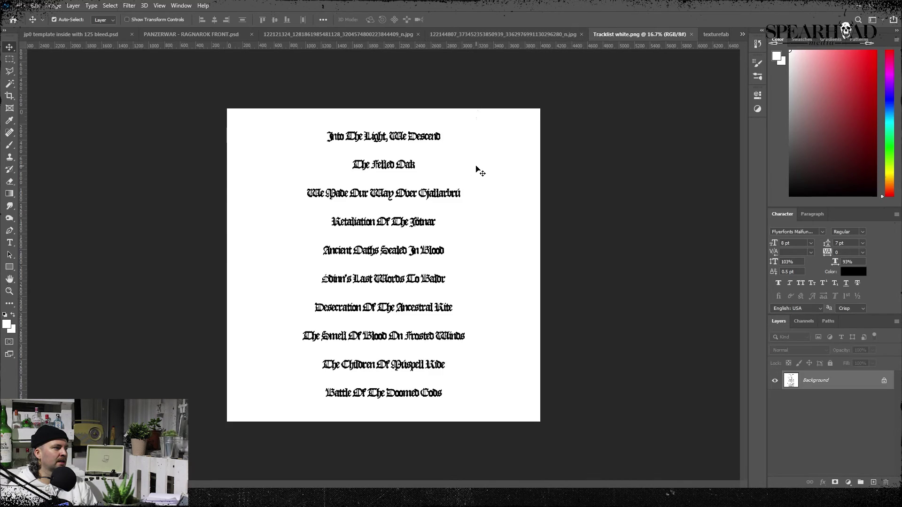
{"action": "key", "text": "ctrl+plus"}
{"action": "key", "text": "ctrl+plus"}
{"action": "key", "text": "ctrl+minus"}
{"action": "key", "text": "ctrl+minus"}
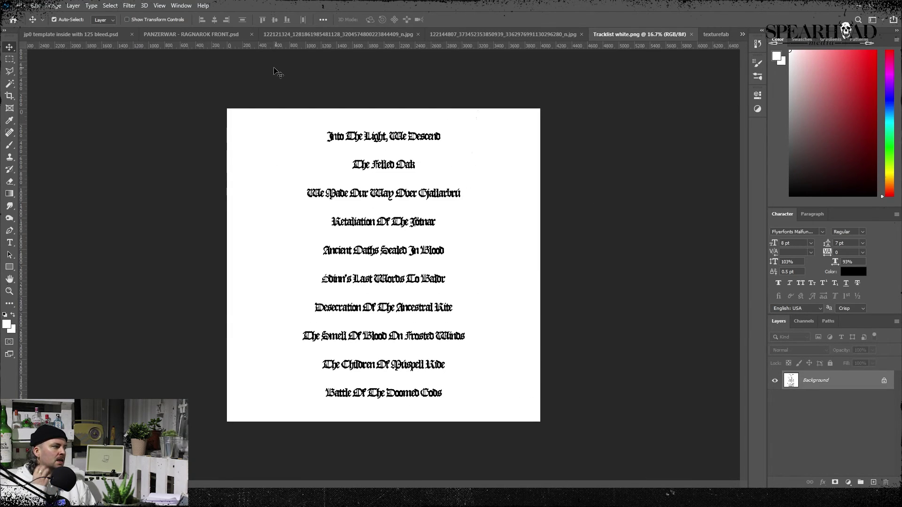
{"action": "left_click", "coordinate": [53, 6]}
{"action": "left_click", "coordinate": [71, 77]}
{"action": "left_click", "coordinate": [516, 212]}
{"action": "left_click", "coordinate": [110, 6]}
{"action": "left_click", "coordinate": [148, 96]}
{"action": "key", "text": "Return"}
{"action": "left_click", "coordinate": [884, 381]}
{"action": "key", "text": "Delete"}
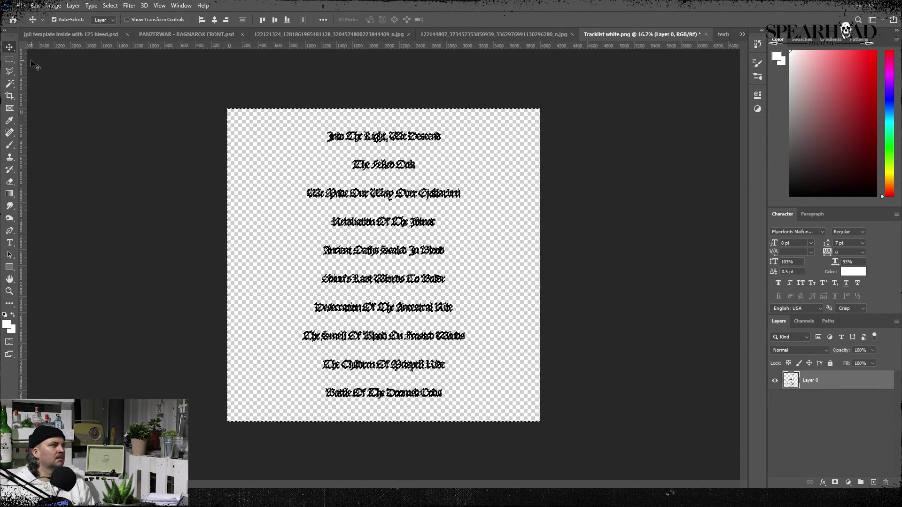
{"action": "left_click", "coordinate": [10, 59]}
{"action": "key", "text": "ctrl+d"}
Step: Delete the pasted tracklist layer, Layer 5, from the PANZERWAR - RAGNAROK FRONT.psd document
{"action": "left_click", "coordinate": [209, 35]}
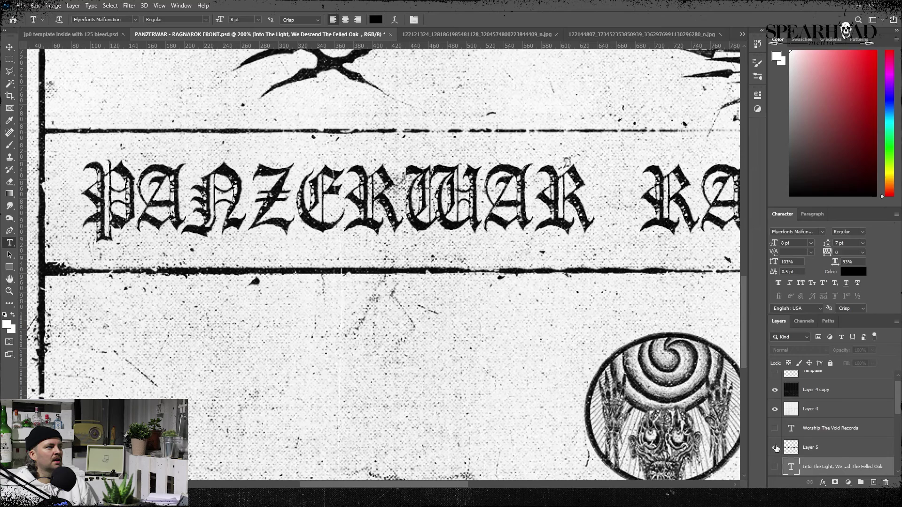
{"action": "left_click", "coordinate": [810, 448]}
{"action": "key", "text": "ctrl+t"}
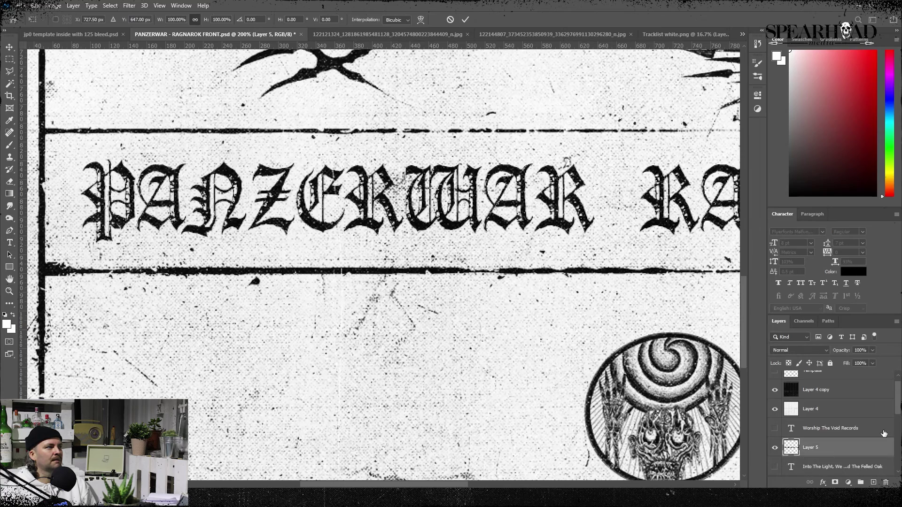
{"action": "key", "text": "ctrl+minus"}
{"action": "key", "text": "ctrl+minus"}
{"action": "key", "text": "ctrl+minus"}
{"action": "key", "text": "Escape"}
{"action": "key", "text": "Delete"}
{"action": "key", "text": "space"}
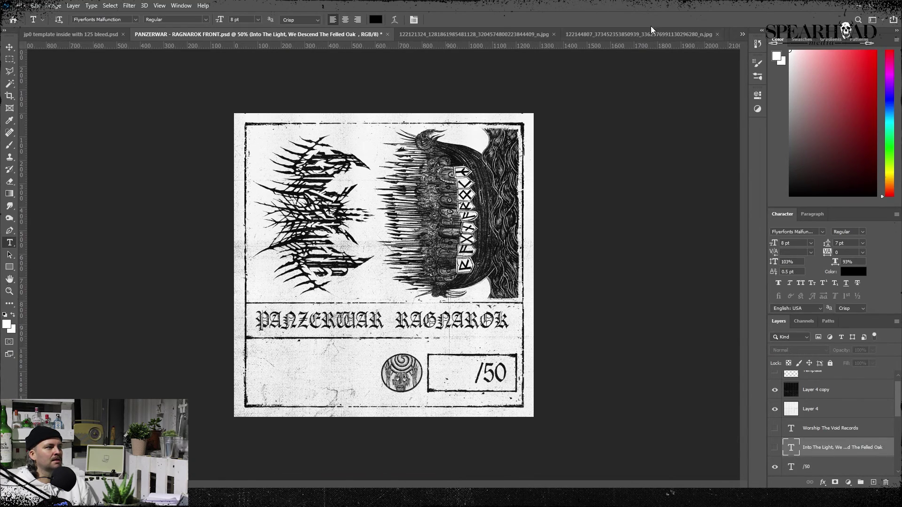
Step: Scale down the Tracklist white.png image and copy its "Into The Light, We Descend" line into the inlay document
{"action": "left_click", "coordinate": [655, 34]}
{"action": "left_click", "coordinate": [707, 37]}
{"action": "left_click", "coordinate": [647, 37]}
{"action": "key", "text": "space"}
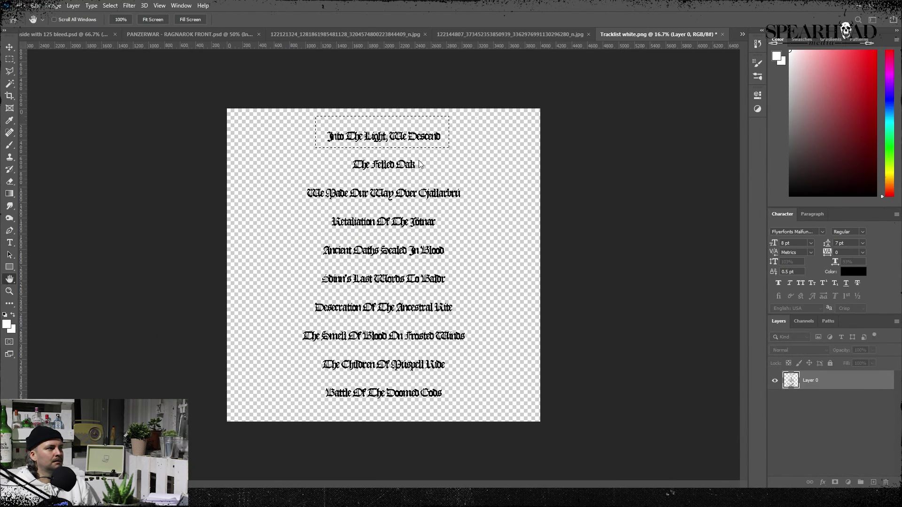
{"action": "key", "text": "m"}
{"action": "key", "text": "ctrl+0"}
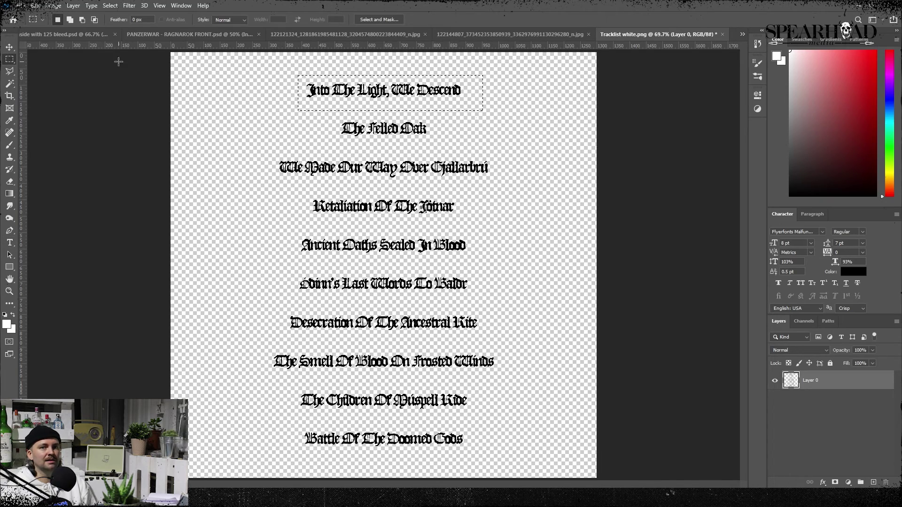
{"action": "left_click", "coordinate": [186, 35]}
{"action": "key", "text": "ctrl+v"}
Step: Copy "The Felled Oak" from the tracklist image into the inlay and place it beneath the first track title
{"action": "left_click", "coordinate": [665, 35]}
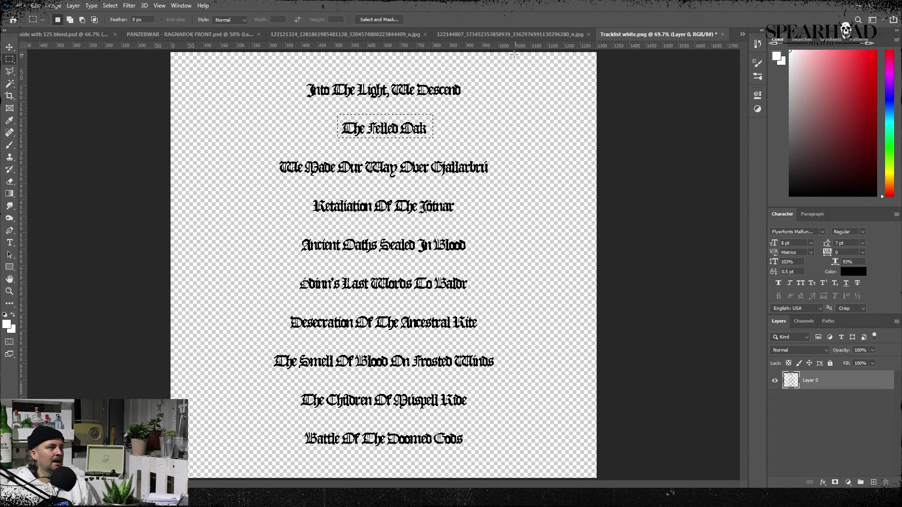
{"action": "key", "text": "ctrl+c"}
{"action": "left_click", "coordinate": [232, 35]}
{"action": "key", "text": "ctrl+v"}
{"action": "key", "text": "ctrl+t"}
{"action": "key", "text": "shift+Down"}
{"action": "key", "text": "shift+Down"}
{"action": "key", "text": "shift+Down"}
{"action": "key", "text": "shift+Down"}
{"action": "key", "text": "Return"}
Step: Copy "We Made Our Way Over Gjallarbrú" from the tracklist image into the inlay as the third track line
{"action": "left_click", "coordinate": [689, 33]}
{"action": "left_click_drag", "start_coordinate": [274, 155], "coordinate": [495, 181]}
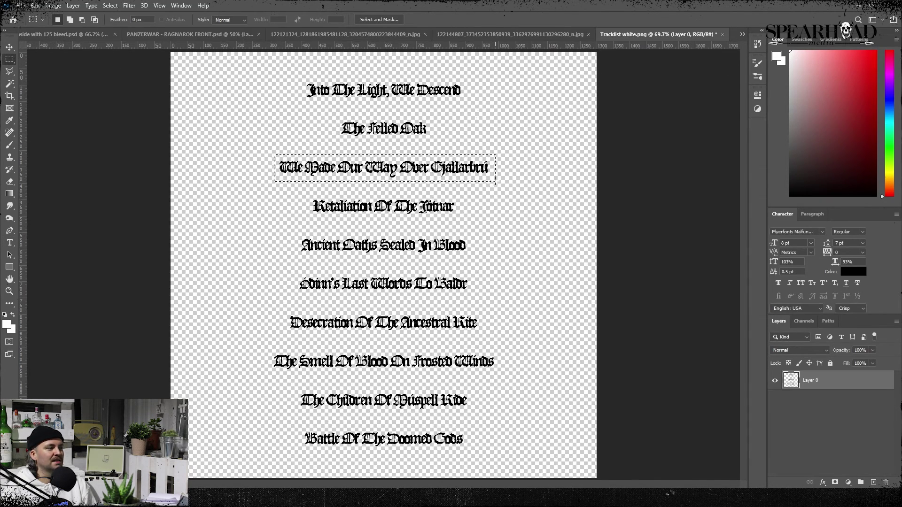
{"action": "key", "text": "ctrl+c"}
{"action": "left_click", "coordinate": [190, 35]}
{"action": "key", "text": "ctrl+v"}
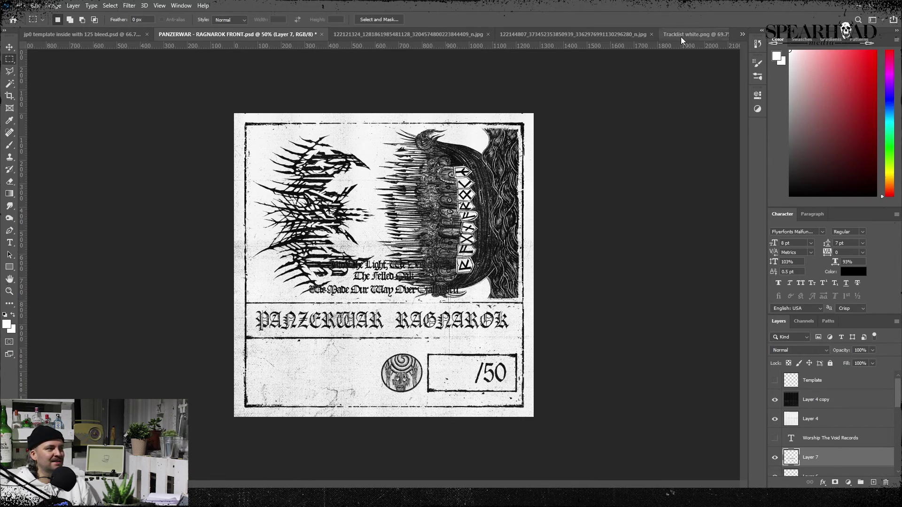
Step: Copy "Retaliation Of The Jötnar" from the tracklist image into the inlay and place it below the third track title
{"action": "left_click", "coordinate": [681, 37]}
{"action": "left_click_drag", "start_coordinate": [305, 191], "coordinate": [478, 229]}
{"action": "key", "text": "ctrl+c"}
{"action": "left_click", "coordinate": [190, 34]}
{"action": "key", "text": "ctrl+v"}
{"action": "key", "text": "ctrl+t"}
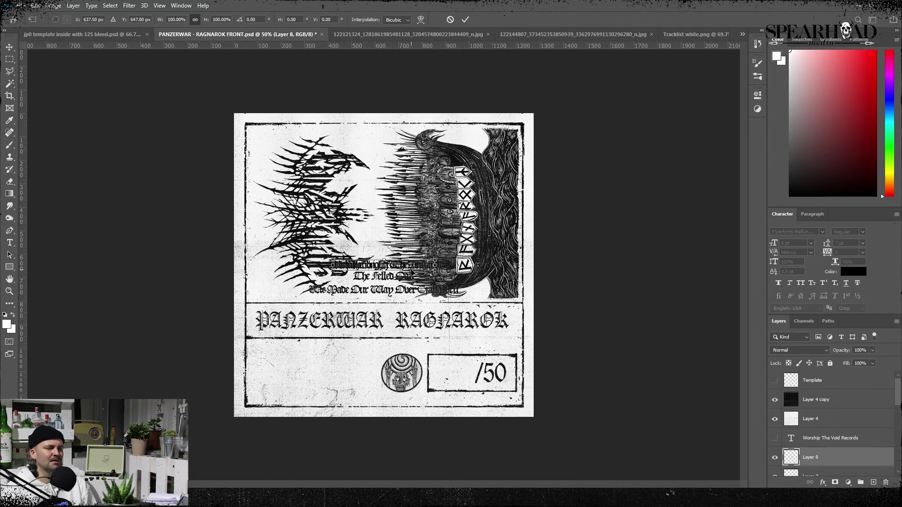
{"action": "left_click_drag", "start_coordinate": [411, 270], "coordinate": [411, 306]}
{"action": "key", "text": "Return"}
Step: Copy "Ancient Oaths Sealed In Blood" from the tracklist image into the inlay as the fifth track line
{"action": "left_click", "coordinate": [672, 35]}
{"action": "left_click_drag", "start_coordinate": [308, 229], "coordinate": [308, 229]}
{"action": "key", "text": "ctrl+c"}
{"action": "left_click", "coordinate": [190, 34]}
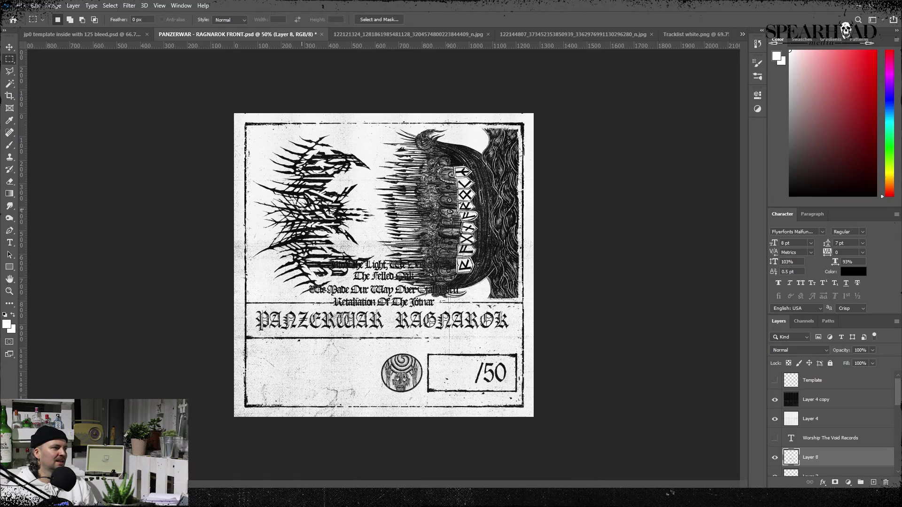
{"action": "key", "text": "ctrl+v"}
Step: Copy "Odinn's Last Words To Baldr" from the tracklist image into the inlay and place it below the fifth track title
{"action": "left_click", "coordinate": [657, 34]}
{"action": "left_click", "coordinate": [494, 300]}
{"action": "left_click_drag", "start_coordinate": [495, 300], "coordinate": [289, 268]}
{"action": "key", "text": "ctrl+c"}
{"action": "left_click", "coordinate": [207, 36]}
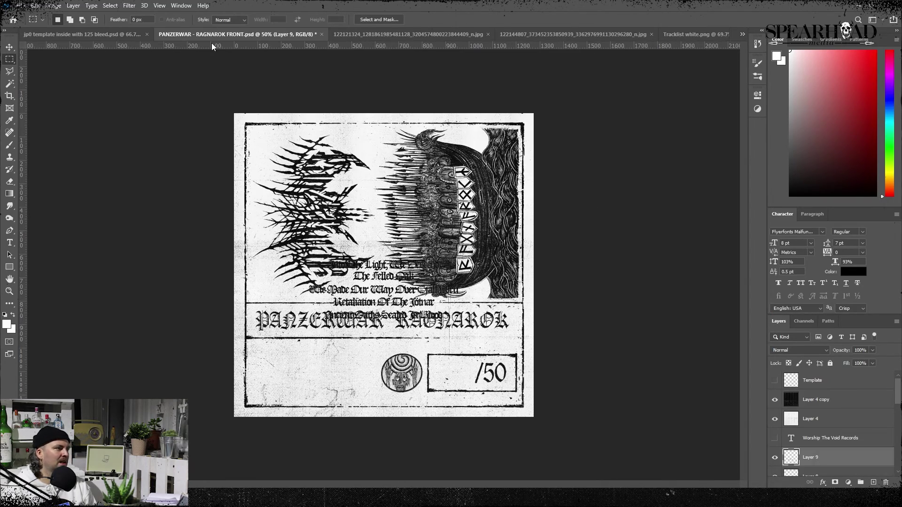
{"action": "key", "text": "ctrl+v"}
{"action": "key", "text": "ctrl+t"}
{"action": "left_click_drag", "start_coordinate": [404, 267], "coordinate": [404, 328]}
{"action": "key", "text": "Return"}
Step: Copy "Desecration Of The Ancestral Rite" from the tracklist image into the inlay and place it below the sixth track title
{"action": "left_click", "coordinate": [691, 36]}
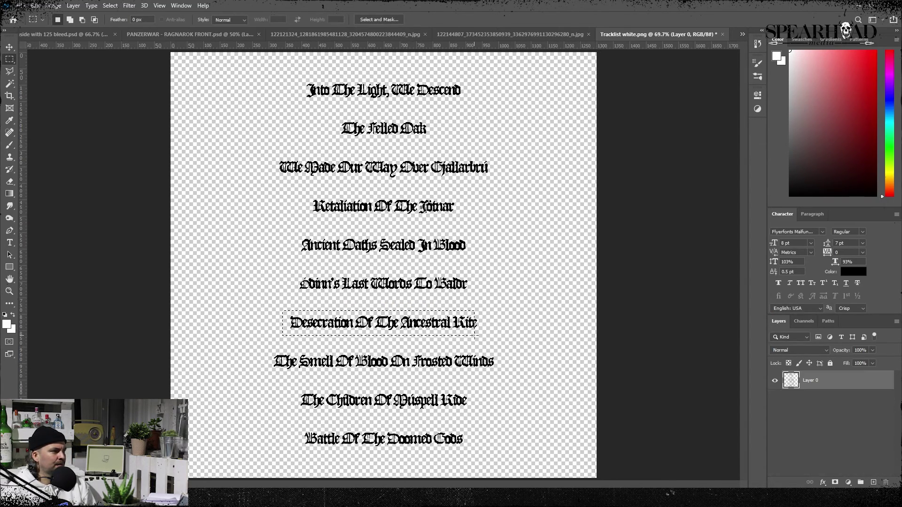
{"action": "key", "text": "ctrl+c"}
{"action": "left_click", "coordinate": [230, 36]}
{"action": "key", "text": "ctrl+v"}
{"action": "key", "text": "ctrl+t"}
{"action": "key", "text": "shift+Down"}
{"action": "key", "text": "shift+Down"}
{"action": "key", "text": "shift+Down"}
{"action": "key", "text": "shift+Down"}
{"action": "key", "text": "shift+Down"}
{"action": "key", "text": "shift+Down"}
{"action": "key", "text": "shift+Down"}
{"action": "key", "text": "shift+Down"}
{"action": "key", "text": "shift+Down"}
{"action": "key", "text": "shift+Down"}
{"action": "key", "text": "shift+Down"}
{"action": "key", "text": "shift+Down"}
{"action": "key", "text": "shift+Down"}
{"action": "key", "text": "shift+Down"}
{"action": "key", "text": "shift+Down"}
{"action": "key", "text": "shift+Down"}
{"action": "key", "text": "shift+Down"}
{"action": "key", "text": "shift+Down"}
{"action": "key", "text": "shift+Down"}
{"action": "key", "text": "shift+Down"}
{"action": "key", "text": "Return"}
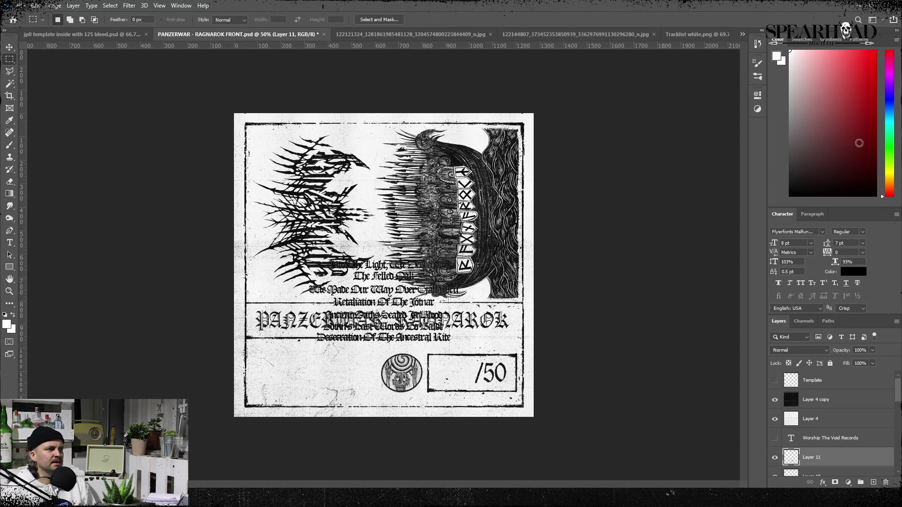
Step: Copy "The Smell Of Blood On Frosted Winds" from the tracklist image into the inlay and place it below the seventh track title
{"action": "left_click", "coordinate": [690, 35]}
{"action": "left_click_drag", "start_coordinate": [259, 348], "coordinate": [502, 380]}
{"action": "key", "text": "ctrl+c"}
{"action": "left_click", "coordinate": [189, 34]}
{"action": "key", "text": "ctrl+v"}
{"action": "left_click_drag", "start_coordinate": [383, 265], "coordinate": [384, 349]}
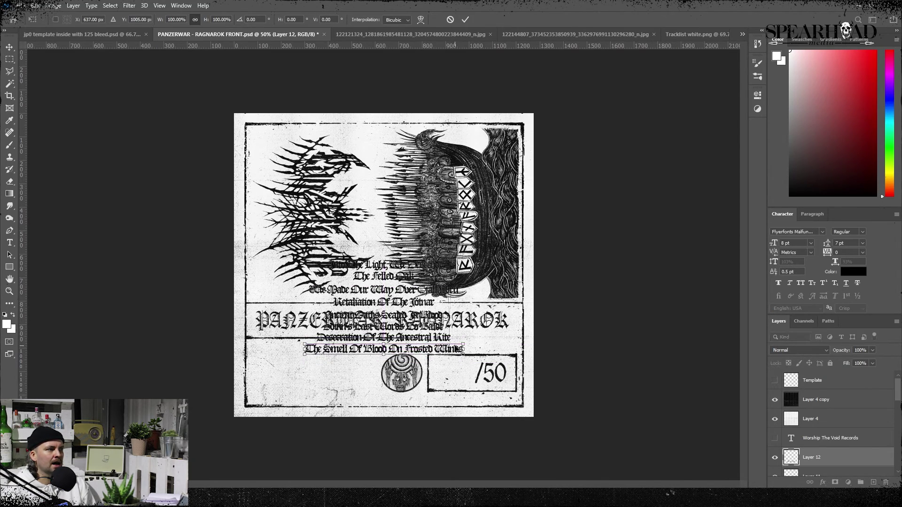
Step: Copy "The Children Of Muspell Ride" from the tracklist image into the inlay and place it below the eighth track title
{"action": "left_click", "coordinate": [658, 35]}
{"action": "left_click", "coordinate": [282, 379]}
{"action": "key", "text": "ctrl+c"}
{"action": "left_click", "coordinate": [189, 34]}
{"action": "key", "text": "ctrl+v"}
{"action": "left_click_drag", "start_coordinate": [383, 265], "coordinate": [384, 361]}
Step: Copy "Battle Of The Doomed Gods" from the tracklist image into the inlay as the tenth and last track line
{"action": "left_click", "coordinate": [657, 34]}
{"action": "left_click_drag", "start_coordinate": [288, 418], "coordinate": [528, 469]}
{"action": "key", "text": "ctrl+c"}
{"action": "left_click", "coordinate": [190, 34]}
{"action": "key", "text": "ctrl+v"}
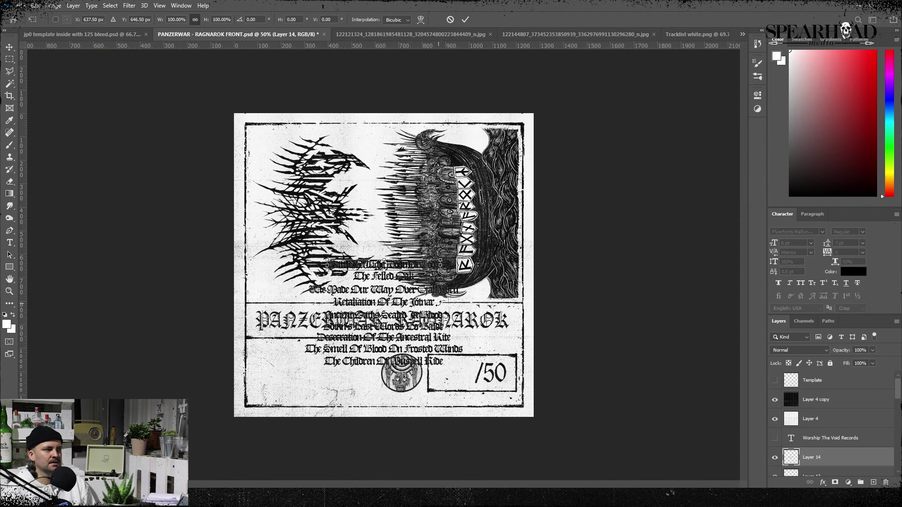
{"action": "left_click_drag", "start_coordinate": [383, 264], "coordinate": [384, 372]}
Step: Align the left edges of all ten track title layers and distribute them evenly in the vertical direction
{"action": "scroll", "coordinate": [826, 449], "scroll_direction": "down", "scroll_amount": 3}
{"action": "left_click", "coordinate": [786, 422], "text": "shift"}
{"action": "key", "text": "v"}
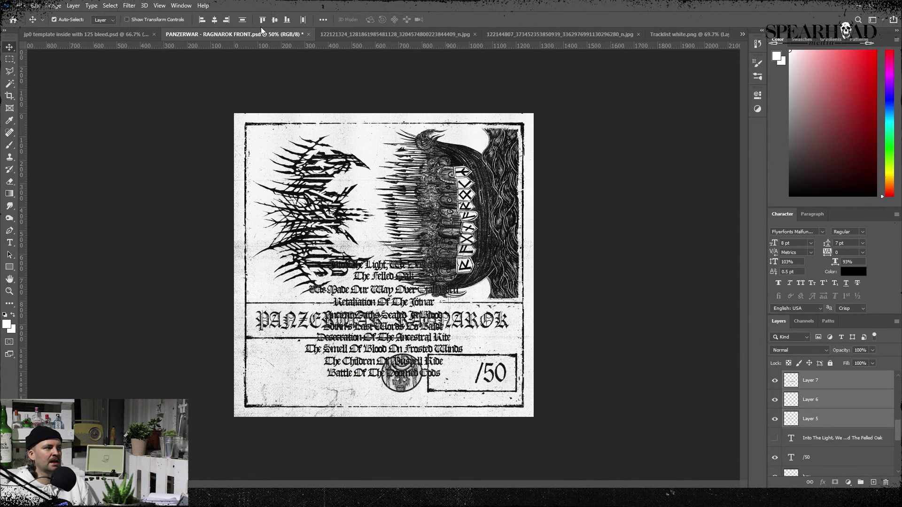
{"action": "left_click", "coordinate": [202, 20]}
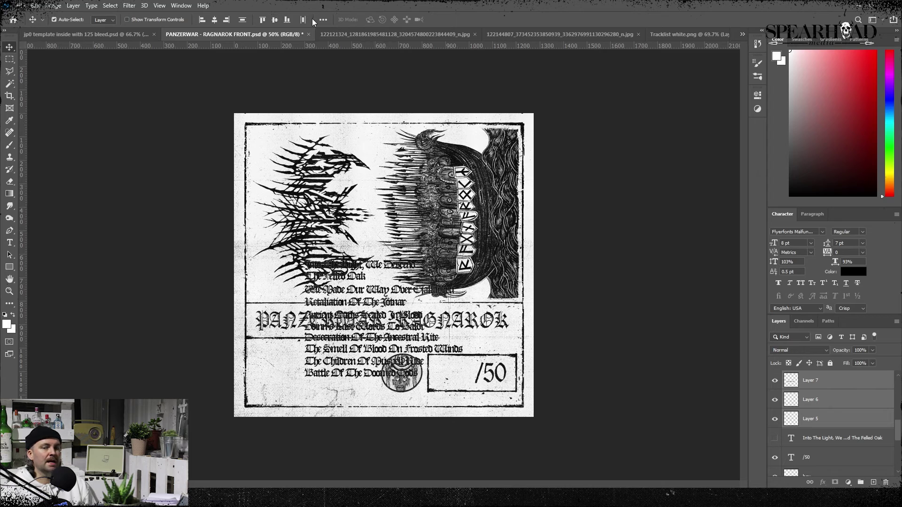
{"action": "left_click", "coordinate": [294, 79]}
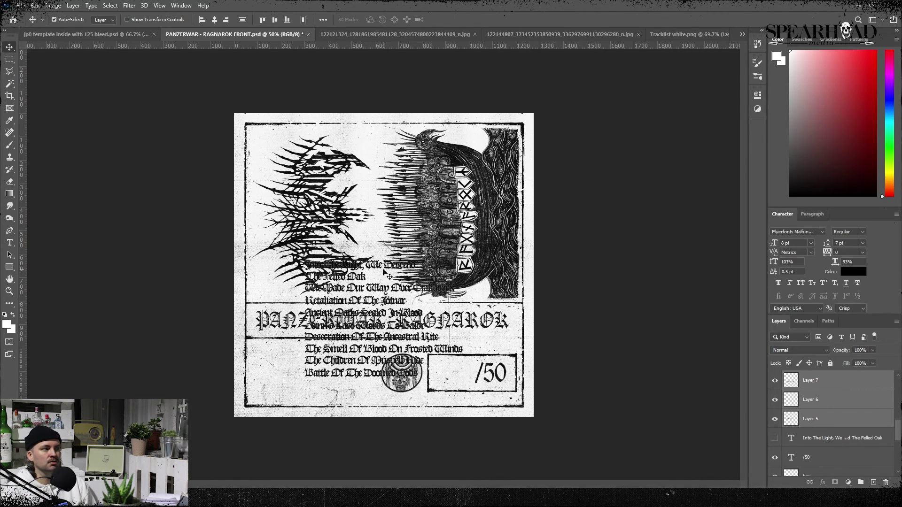
Step: Move all ten track titles together into the lower-left corner of the inlay's border and scale them down slightly
{"action": "left_click_drag", "start_coordinate": [384, 270], "coordinate": [372, 271]}
{"action": "key", "text": "ctrl+z"}
{"action": "left_click", "coordinate": [815, 440]}
{"action": "scroll", "coordinate": [815, 440], "scroll_direction": "down", "scroll_amount": 9}
{"action": "left_click", "coordinate": [808, 440], "text": "shift"}
{"action": "key", "text": "ctrl+t"}
{"action": "key", "text": "shift+Left"}
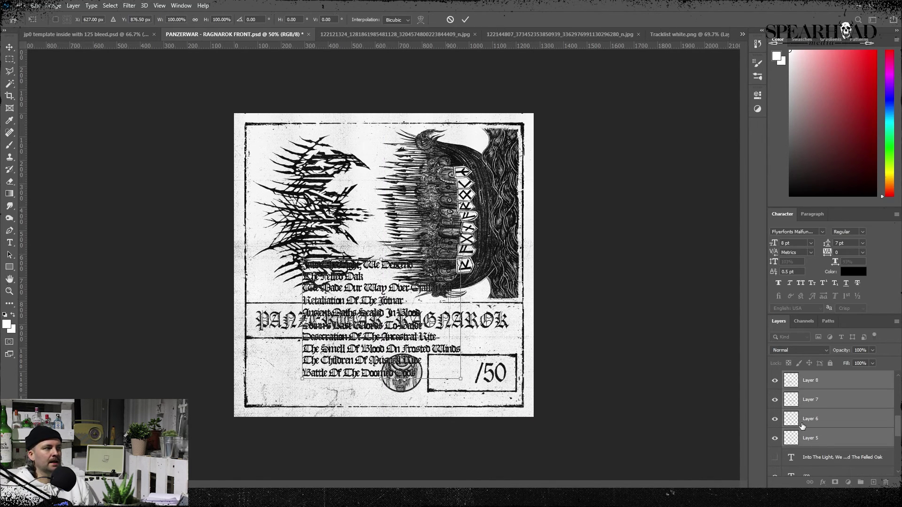
{"action": "key", "text": "shift+Down"}
{"action": "key", "text": "shift+Down"}
{"action": "key", "text": "shift+Down"}
{"action": "key", "text": "shift+Down"}
{"action": "key", "text": "shift+Down"}
{"action": "key", "text": "shift+Down"}
{"action": "key", "text": "shift+Down"}
{"action": "key", "text": "shift+Down"}
{"action": "key", "text": "shift+Down"}
{"action": "key", "text": "shift+Down"}
{"action": "key", "text": "shift+Left"}
{"action": "key", "text": "shift+Left"}
{"action": "key", "text": "shift+Left"}
{"action": "key", "text": "shift+Left"}
{"action": "key", "text": "shift+Left"}
{"action": "key", "text": "shift+Left"}
{"action": "key", "text": "shift+Left"}
{"action": "key", "text": "shift+Left"}
{"action": "key", "text": "shift+Left"}
{"action": "key", "text": "shift+Left"}
{"action": "key", "text": "shift+Left"}
{"action": "key", "text": "shift+Left"}
{"action": "key", "text": "shift+Left"}
{"action": "key", "text": "shift+Left"}
{"action": "key", "text": "shift+Left"}
{"action": "key", "text": "shift+Left"}
{"action": "key", "text": "shift+Left"}
{"action": "key", "text": "shift+Left"}
{"action": "key", "text": "shift+Left"}
{"action": "key", "text": "shift+Left"}
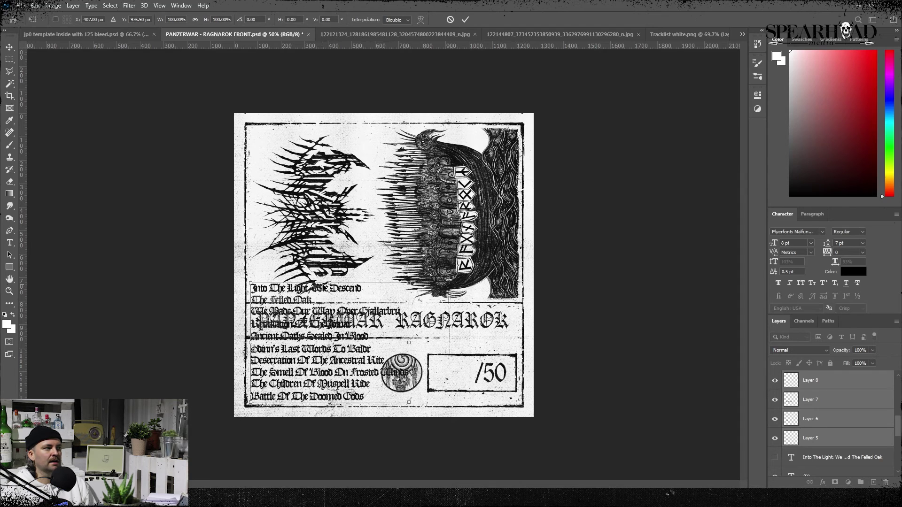
{"action": "left_click_drag", "start_coordinate": [409, 284], "coordinate": [352, 330]}
{"action": "key", "text": "ctrl+plus"}
{"action": "key", "text": "Return"}
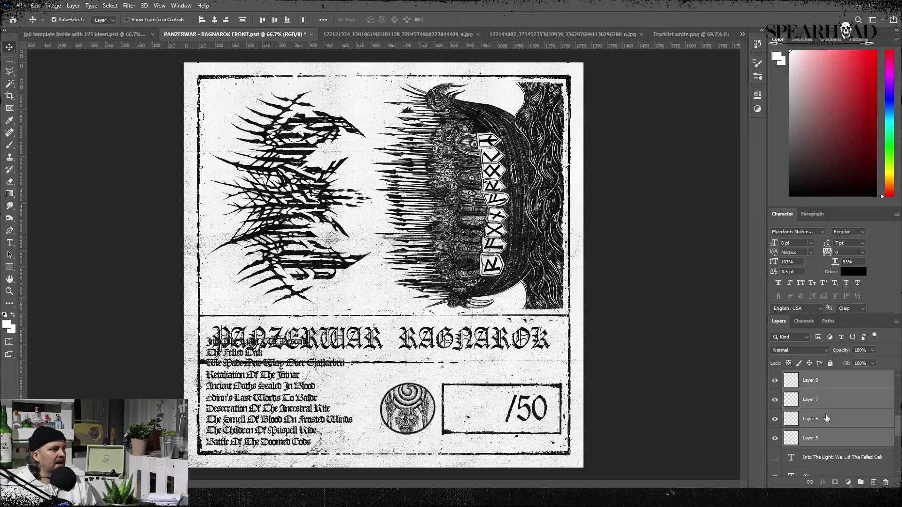
Step: Merge the layers of the first five track titles into one layer
{"action": "left_click", "coordinate": [824, 437]}
{"action": "scroll", "coordinate": [825, 423], "scroll_direction": "up", "scroll_amount": 1}
{"action": "left_click", "coordinate": [823, 381], "text": "shift"}
{"action": "key", "text": "ctrl+e"}
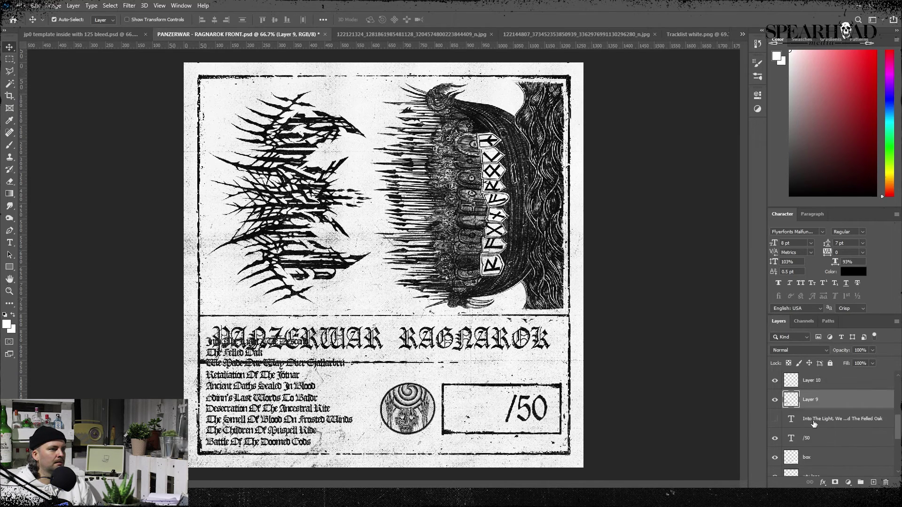
Step: Align the right edges of the last five track titles and merge their layers into one
{"action": "scroll", "coordinate": [816, 423], "scroll_direction": "up", "scroll_amount": 4}
{"action": "left_click", "coordinate": [819, 402], "text": "shift"}
{"action": "left_click", "coordinate": [227, 20]}
{"action": "key", "text": "ctrl+e"}
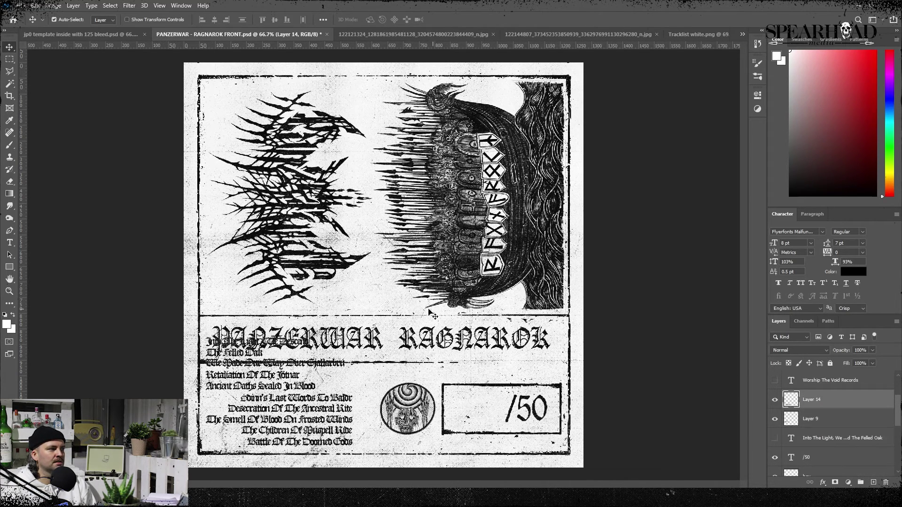
Step: Move the merged block of the last five track titles to the right edge inside the inlay's border
{"action": "key", "text": "ctrl+t"}
{"action": "left_click_drag", "start_coordinate": [343, 408], "coordinate": [551, 358]}
{"action": "key", "text": "Return"}
Step: Align the two tracklist columns at the same height and move both into the panel just below the spine title
{"action": "left_click", "coordinate": [811, 418], "text": "shift"}
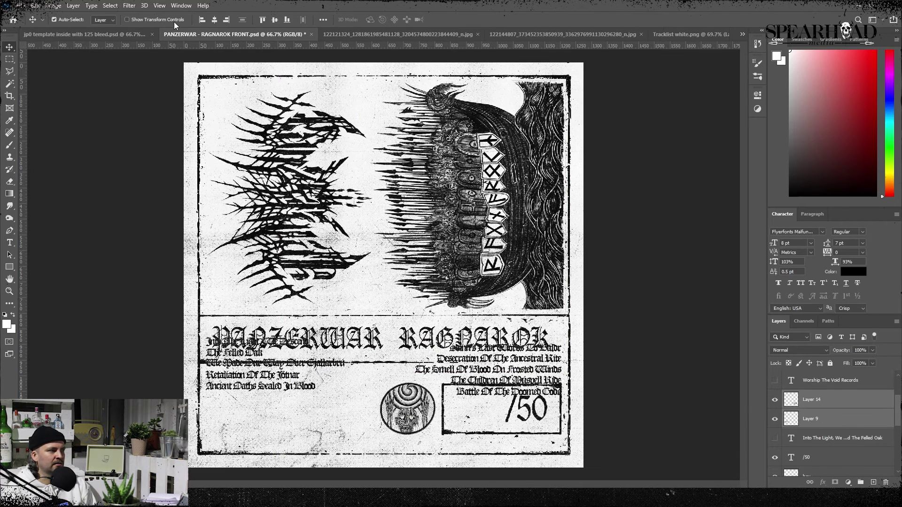
{"action": "left_click", "coordinate": [274, 19]}
{"action": "key", "text": "shift+Down"}
{"action": "key", "text": "shift+Down"}
{"action": "key", "text": "shift+Down"}
{"action": "key", "text": "shift+Down"}
{"action": "key", "text": "shift+Down"}
{"action": "key", "text": "shift+Down"}
{"action": "key", "text": "shift+Down"}
{"action": "key", "text": "shift+Down"}
{"action": "key", "text": "shift+Down"}
{"action": "key", "text": "shift+Down"}
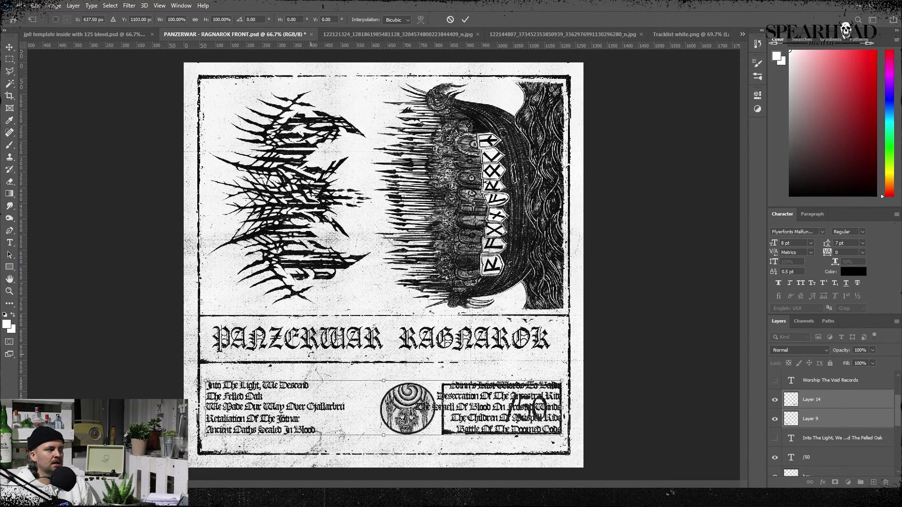
{"action": "key", "text": "ctrl+t"}
{"action": "key", "text": "Return"}
Step: Scale the round label logo to about 89% and centre it between the two tracklist columns
{"action": "scroll", "coordinate": [809, 437], "scroll_direction": "down", "scroll_amount": 2}
{"action": "left_click", "coordinate": [774, 459]}
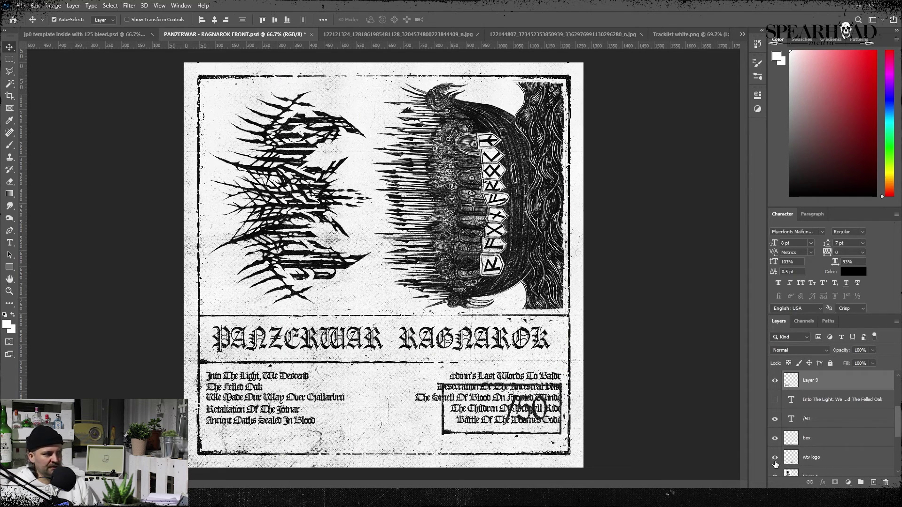
{"action": "left_click", "coordinate": [774, 460]}
{"action": "left_click", "coordinate": [812, 457]}
{"action": "key", "text": "ctrl+t"}
{"action": "left_click_drag", "start_coordinate": [436, 435], "coordinate": [429, 429]}
{"action": "left_click_drag", "start_coordinate": [407, 405], "coordinate": [387, 404]}
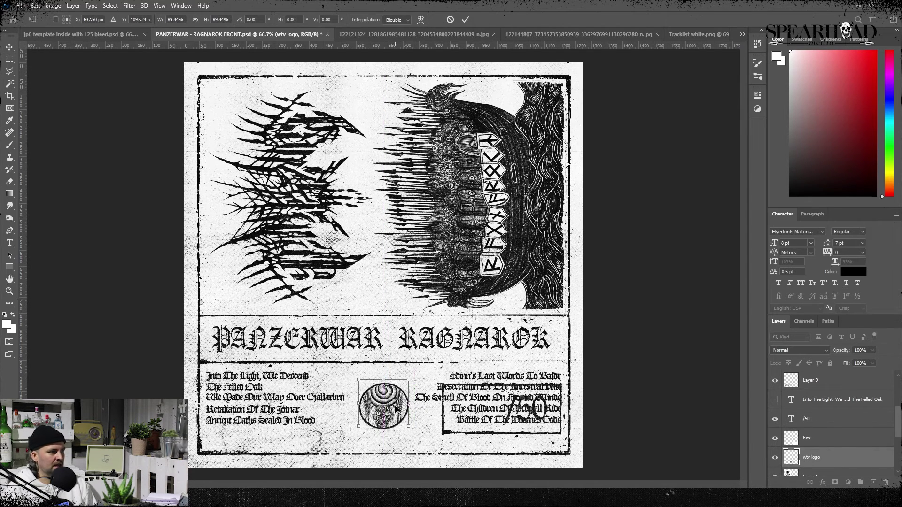
{"action": "key", "text": "shift+Up"}
{"action": "key", "text": "shift+Up"}
{"action": "key", "text": "shift+Up"}
{"action": "key", "text": "shift+Up"}
{"action": "key", "text": "shift+Up"}
{"action": "key", "text": "shift+Down"}
{"action": "key", "text": "Return"}
Step: Merge the "/50" text with its box, scale the result to about 58% and place it below the label logo
{"action": "left_click", "coordinate": [818, 433]}
{"action": "left_click", "coordinate": [817, 419], "text": "shift"}
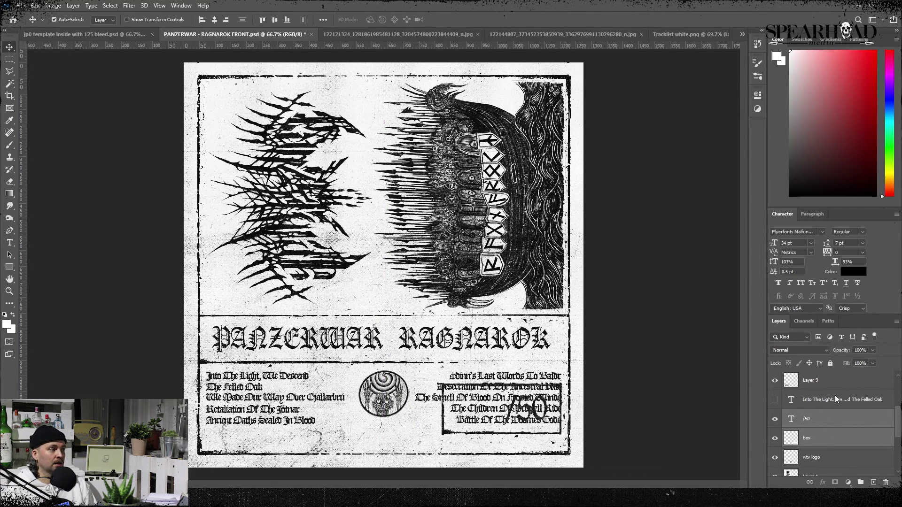
{"action": "key", "text": "ctrl+e"}
{"action": "key", "text": "ctrl+t"}
{"action": "left_click_drag", "start_coordinate": [693, 370], "coordinate": [534, 403]}
{"action": "left_click_drag", "start_coordinate": [505, 430], "coordinate": [475, 433]}
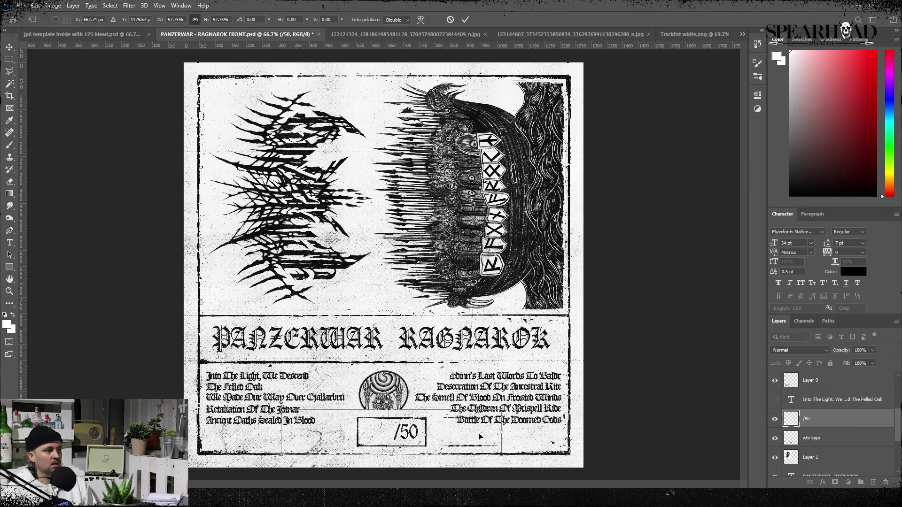
{"action": "key", "text": "shift+Left"}
{"action": "key", "text": "shift+Left"}
{"action": "key", "text": "Return"}
Step: Clear the excess white around the edition-number box that covers the logo and nudge the box to the centre beneath it
{"action": "key", "text": "m"}
{"action": "key", "text": "ctrl+a"}
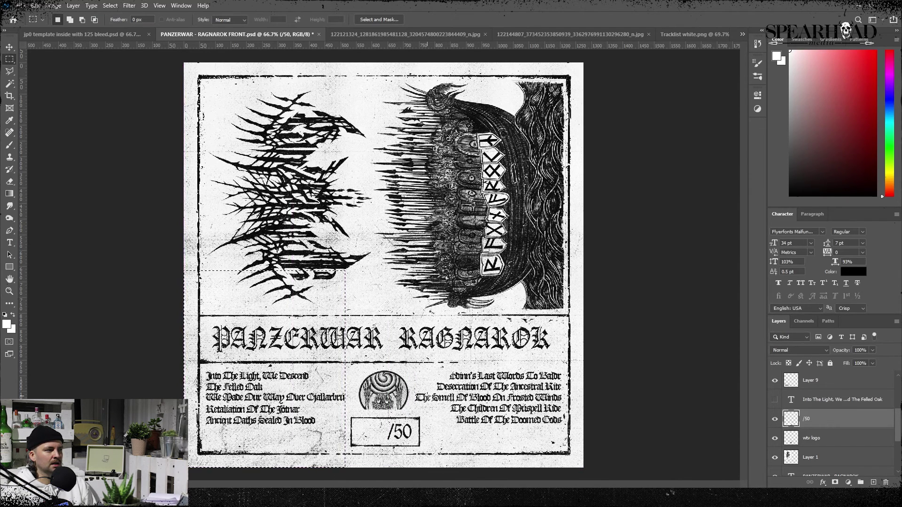
{"action": "key", "text": "w"}
{"action": "left_click", "coordinate": [415, 420]}
{"action": "key", "text": "ctrl+t"}
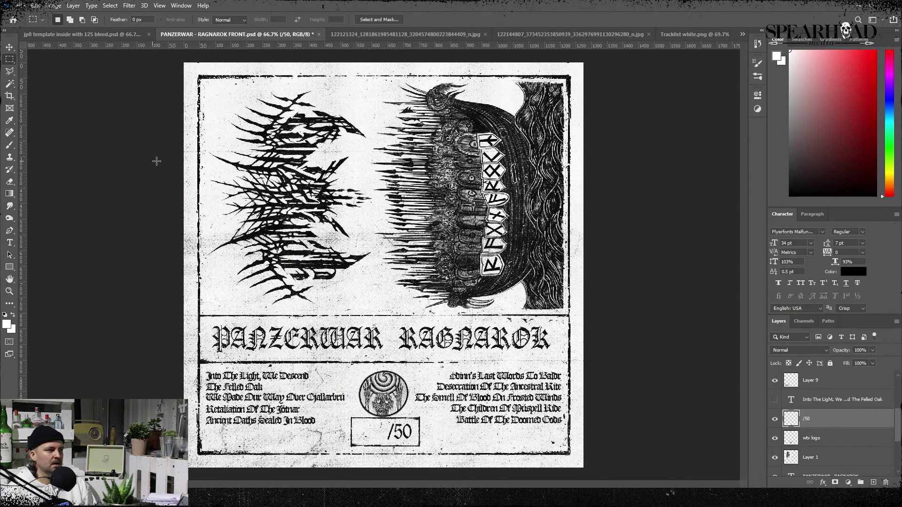
{"action": "mouse_move", "coordinate": [410, 424]}
{"action": "left_mouse_down"}
{"action": "mouse_move", "coordinate": [403, 431]}
{"action": "mouse_move", "coordinate": [409, 425]}
{"action": "left_mouse_up"}
{"action": "key", "text": "Return"}
Step: Shrink the label logo slightly so it sits clear of the edition-number box
{"action": "left_click", "coordinate": [811, 436]}
{"action": "key", "text": "ctrl+t"}
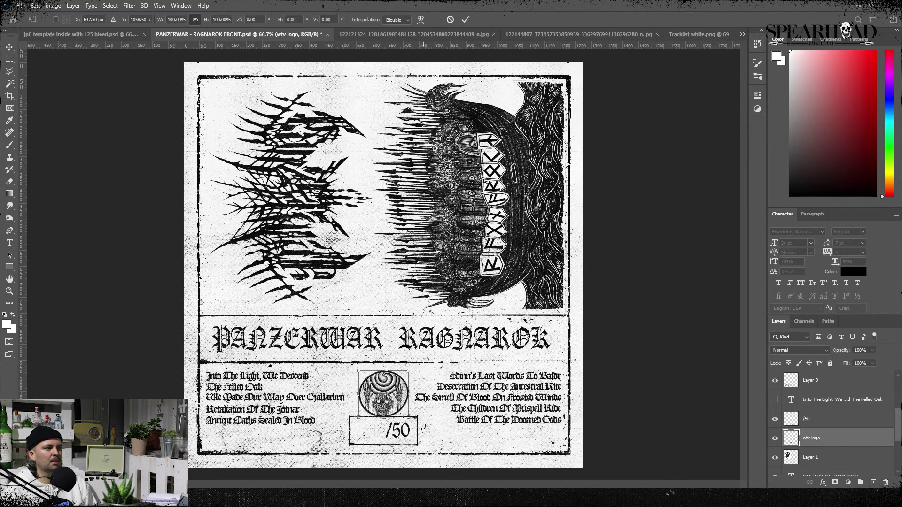
{"action": "key", "text": "Return"}
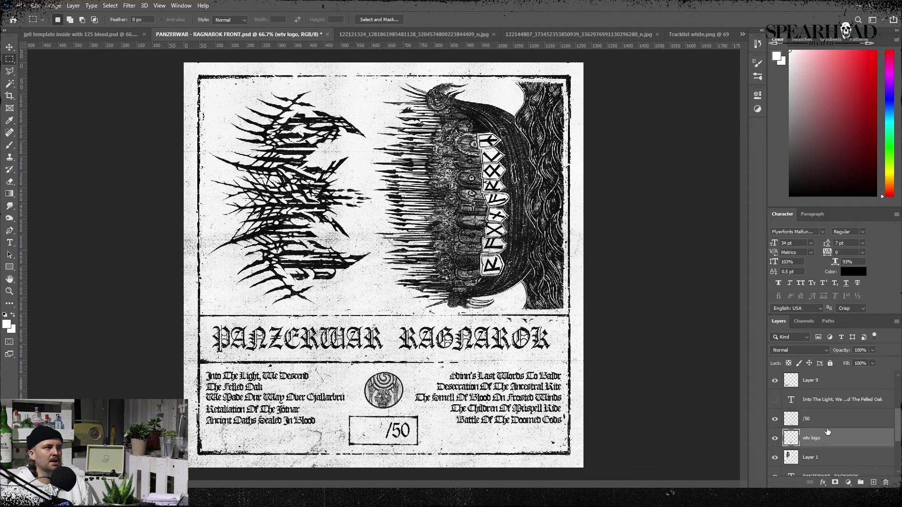
Step: Merge the two tracklist column layers and rename the merged layer "tracklisting"
{"action": "scroll", "coordinate": [831, 442], "scroll_direction": "down", "scroll_amount": 4}
{"action": "scroll", "coordinate": [829, 446], "scroll_direction": "up", "scroll_amount": 6}
{"action": "left_click", "coordinate": [809, 419]}
{"action": "left_click", "coordinate": [817, 393], "text": "shift"}
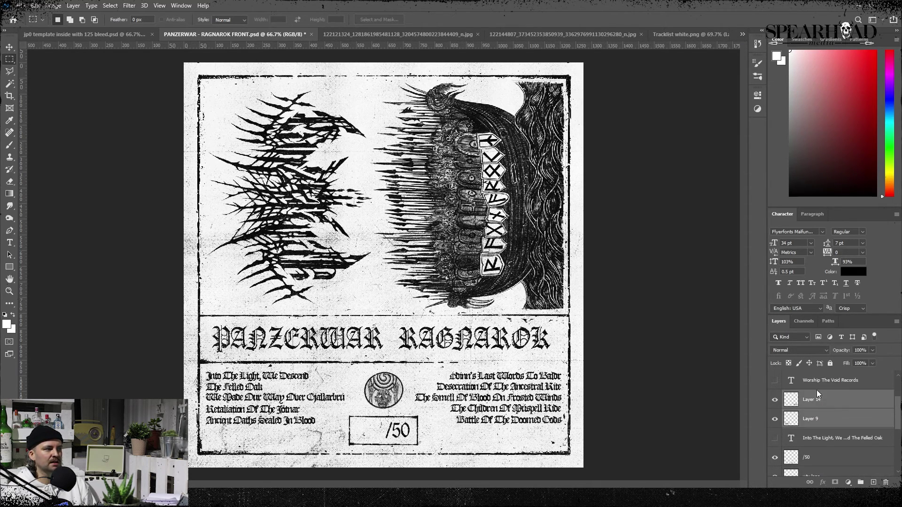
{"action": "key", "text": "ctrl+e"}
{"action": "double_click", "coordinate": [816, 399]}
{"action": "type", "text": "tracklisting"}
{"action": "key", "text": "Return"}
{"action": "key", "text": "ctrl+t"}
{"action": "left_click_drag", "start_coordinate": [384, 428], "coordinate": [386, 441]}
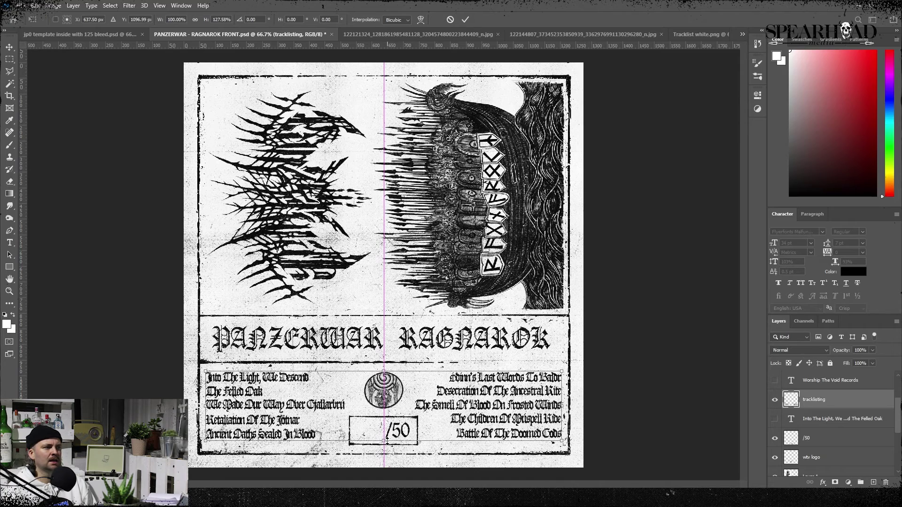
{"action": "key", "text": "Escape"}
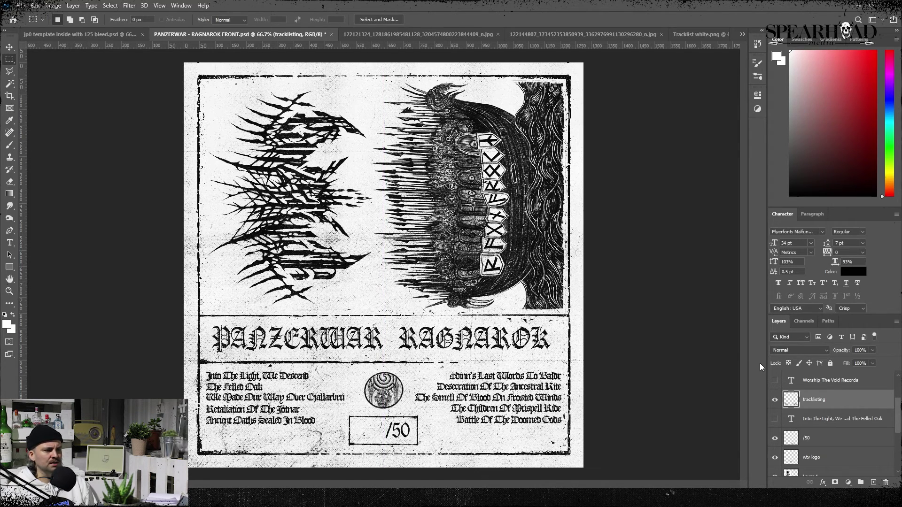
Step: Rotate the canvas 90° clockwise and add the catalogue number text "WTV001" near the top of the front panel
{"action": "left_click", "coordinate": [54, 6]}
{"action": "left_click", "coordinate": [174, 109]}
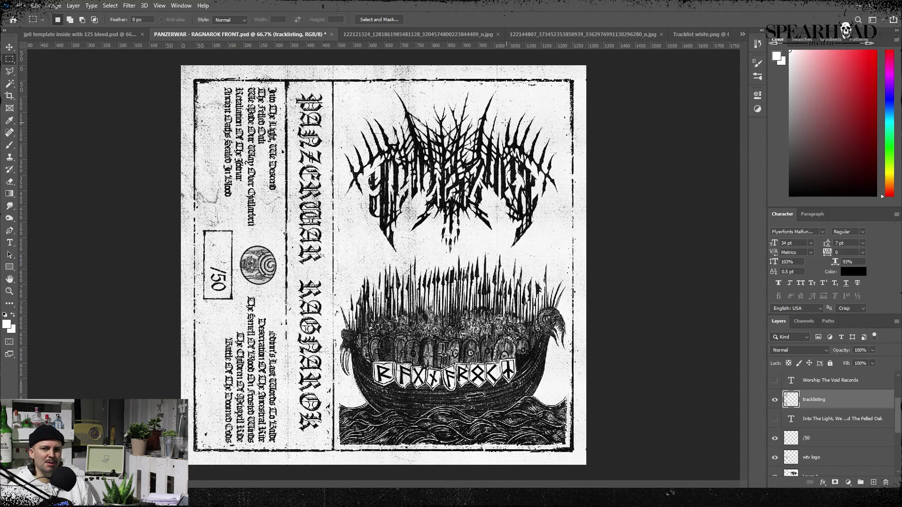
{"action": "key", "text": "t"}
{"action": "left_click", "coordinate": [346, 96]}
{"action": "type", "text": "WTV001"}
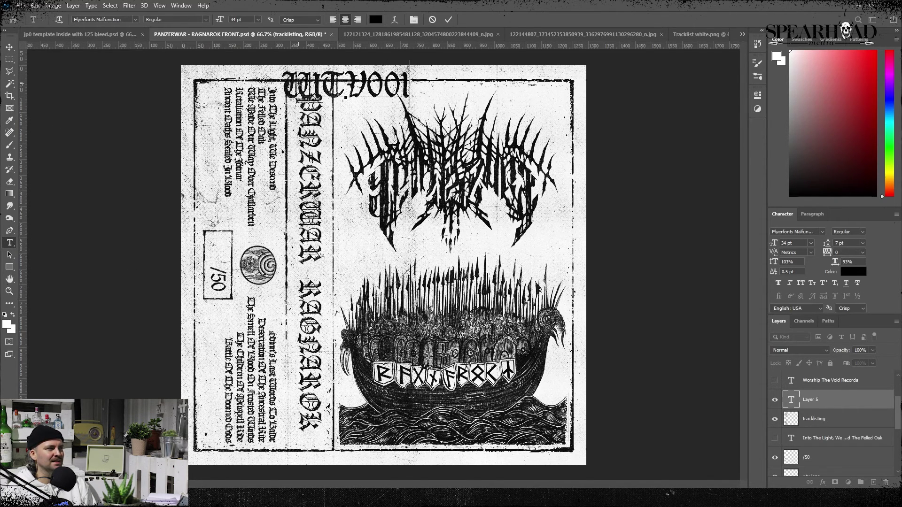
Step: Set the catalogue number's font to Helvetica LT Std Bold Oblique at 5 pt
{"action": "left_click_drag", "start_coordinate": [298, 83], "coordinate": [422, 101]}
{"action": "left_click", "coordinate": [135, 19]}
{"action": "type", "text": "helvet"}
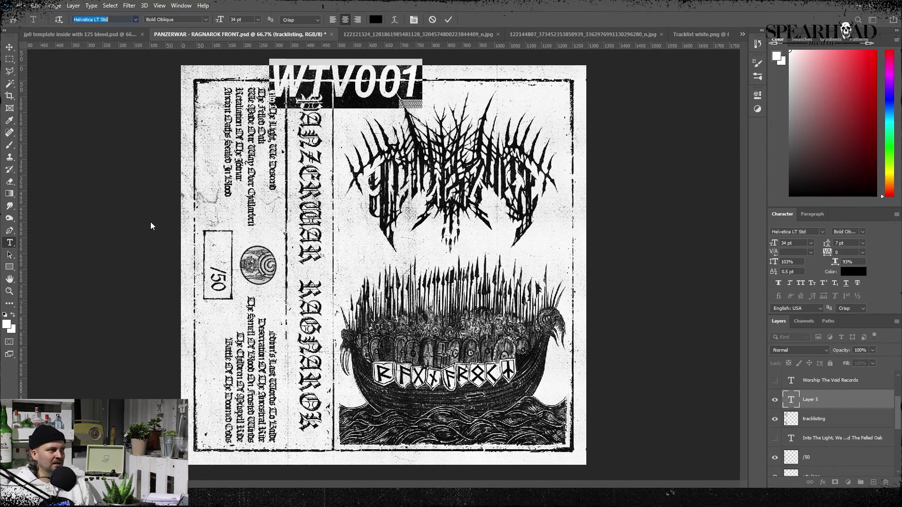
{"action": "left_click", "coordinate": [154, 223]}
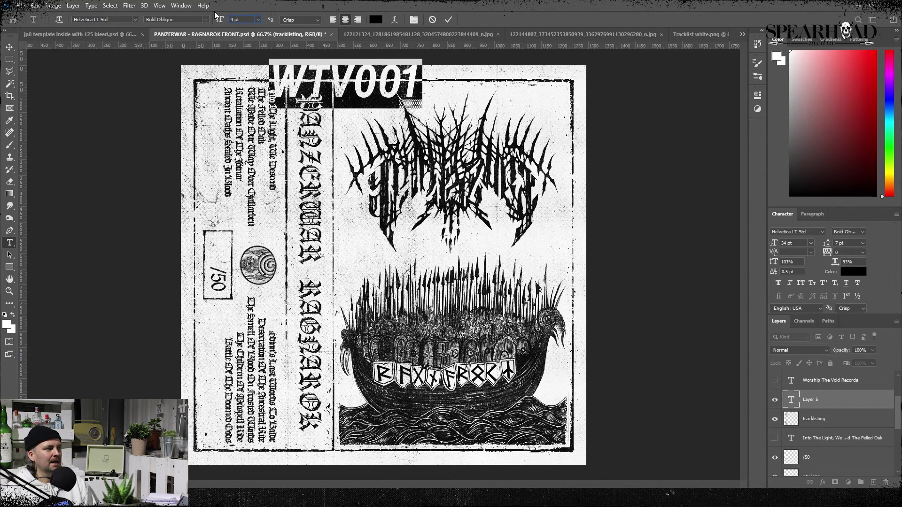
{"action": "type", "text": "5"}
{"action": "key", "text": "Return"}
Step: Move the catalogue number to the lower end of the spine below the title and change its font style to Black
{"action": "key", "text": "ctrl+t"}
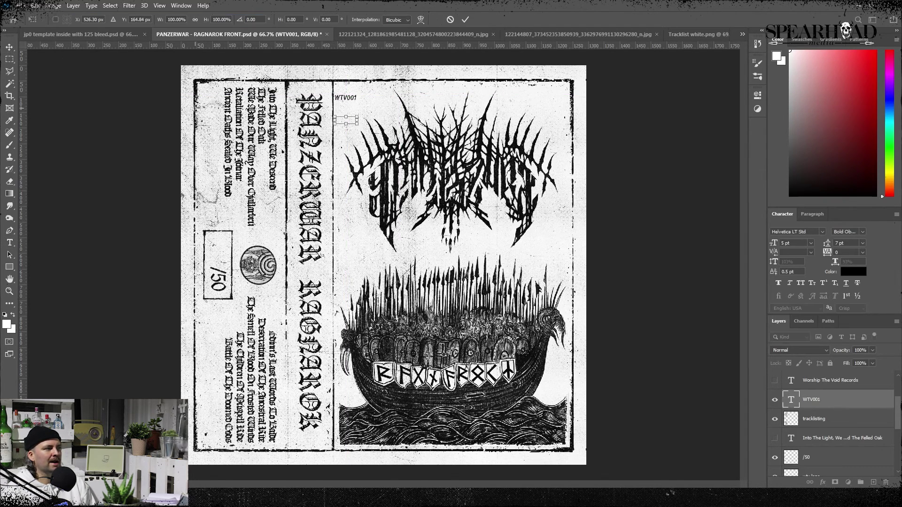
{"action": "left_click_drag", "start_coordinate": [356, 160], "coordinate": [323, 447]}
{"action": "key", "text": "Return"}
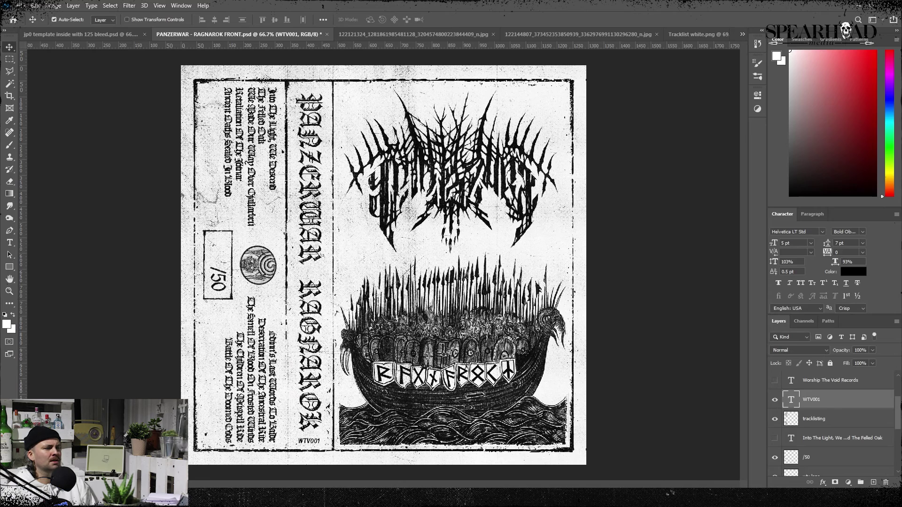
{"action": "key", "text": "t"}
{"action": "left_click", "coordinate": [9, 48]}
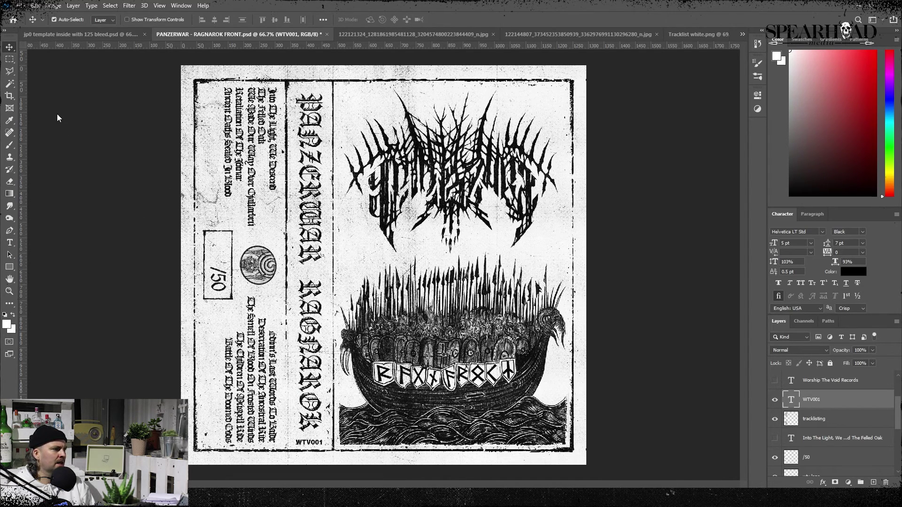
Step: Copy the dark "Layer 4 copy" texture into the jp0 inside template document and set its blend mode to Screen
{"action": "scroll", "coordinate": [797, 404], "scroll_direction": "up", "scroll_amount": 2}
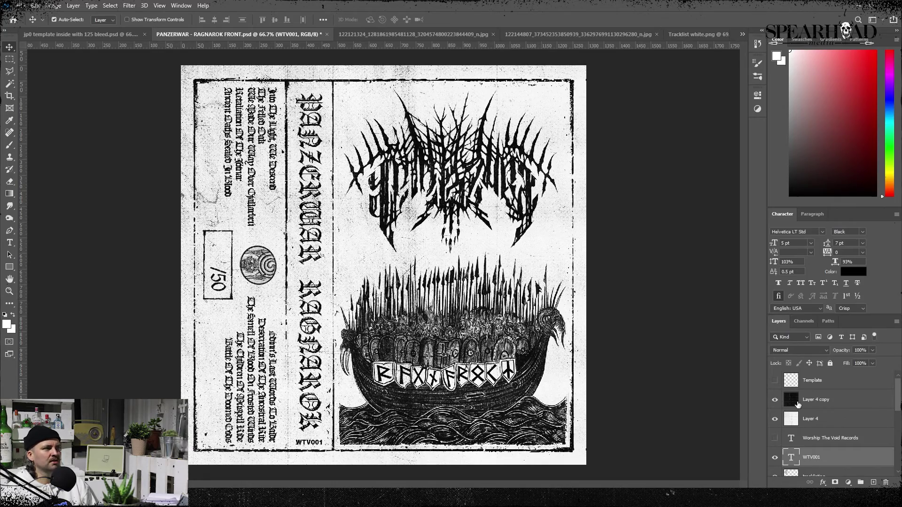
{"action": "left_click", "coordinate": [797, 404]}
{"action": "key", "text": "m"}
{"action": "key", "text": "ctrl+shift+Tab"}
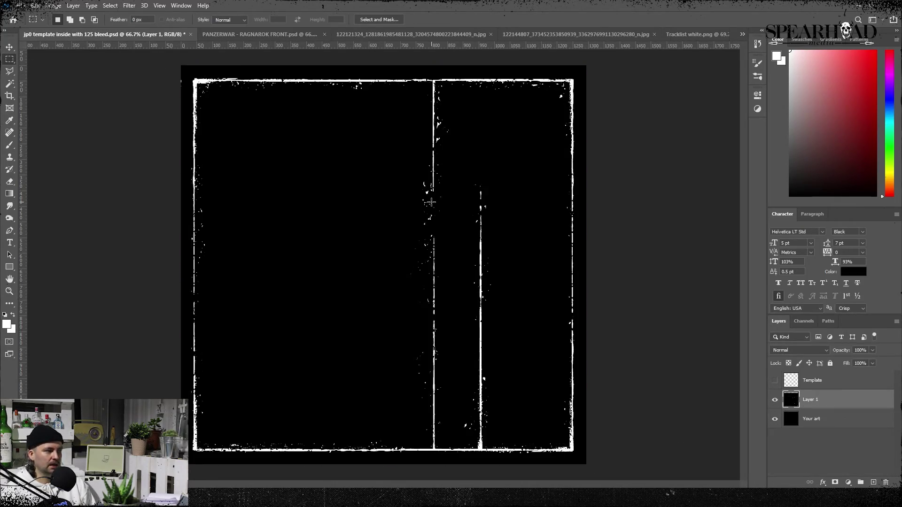
{"action": "key", "text": "ctrl+v"}
{"action": "key", "text": "shift+alt+g"}
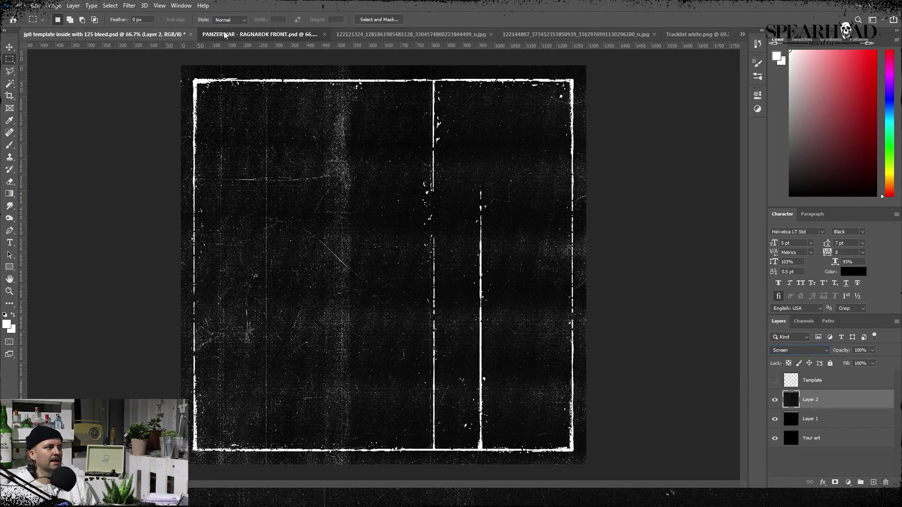
Step: Copy the light "Layer 4" texture from the front document into the inside template and set its blend mode to Color Burn
{"action": "key", "text": "ctrl+Tab"}
{"action": "key", "text": "i"}
{"action": "key", "text": "m"}
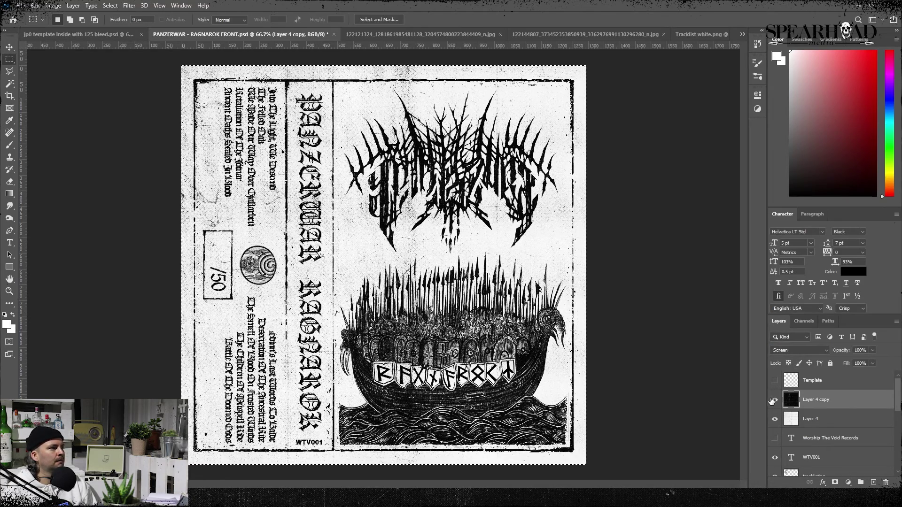
{"action": "left_click", "coordinate": [800, 419]}
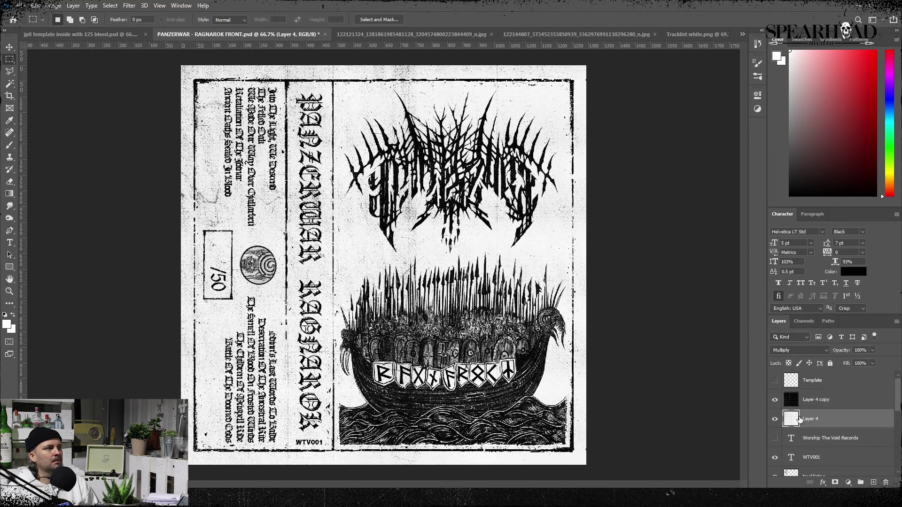
{"action": "key", "text": "ctrl+shift+Tab"}
{"action": "left_click", "coordinate": [800, 351]}
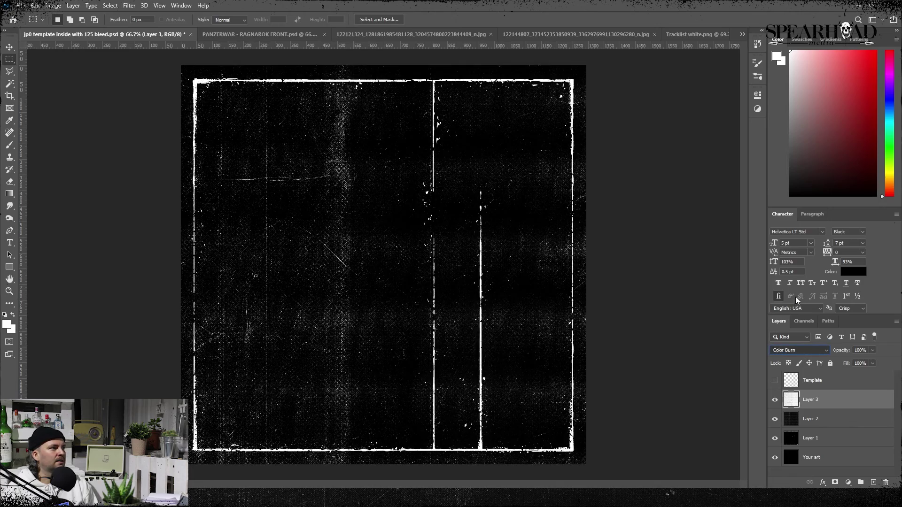
{"action": "left_click", "coordinate": [796, 298]}
Step: Flatten the front artwork into a single background layer and adjust it with Levels
{"action": "left_click", "coordinate": [258, 37]}
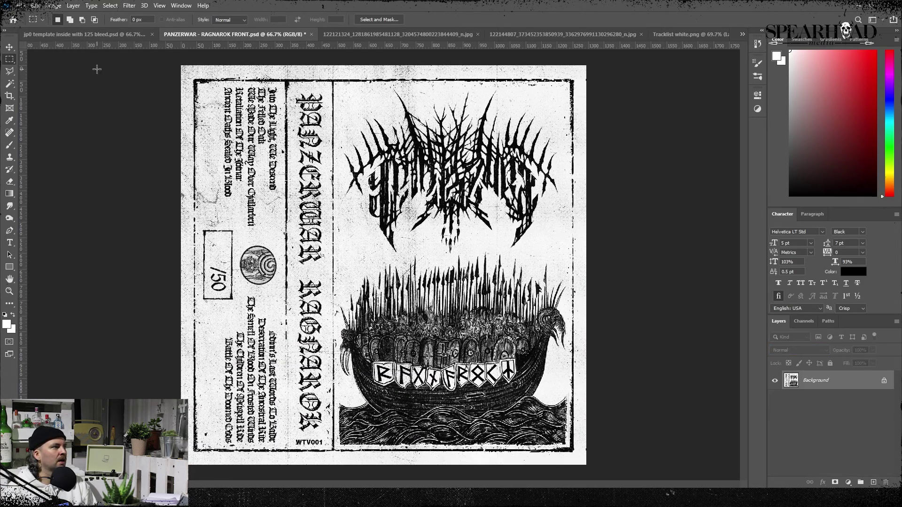
{"action": "key", "text": "ctrl+l"}
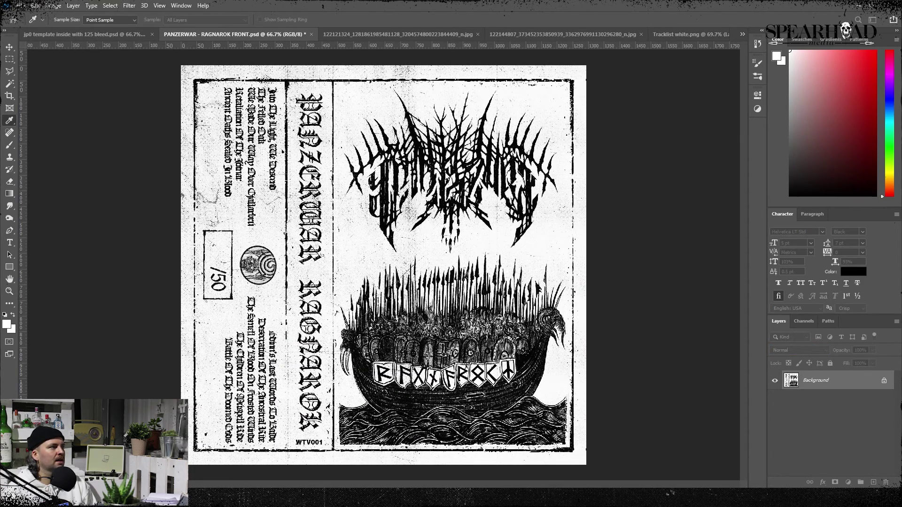
{"action": "key", "text": "Return"}
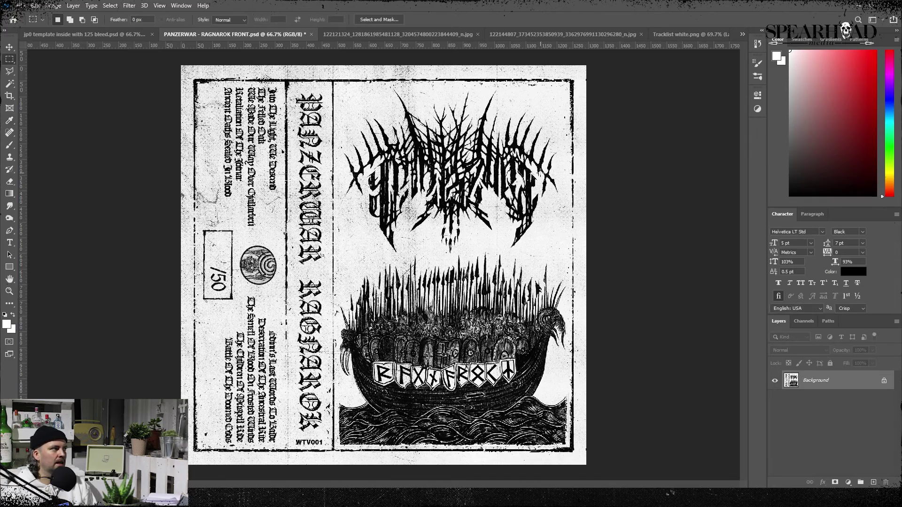
Step: Save the flattened front artwork in CMYK as PANZERWAR - RAGNAROK FRONT FIN.jpg, and return the document to RGB
{"action": "key", "text": "ctrl+plus"}
{"action": "key", "text": "ctrl+plus"}
{"action": "key", "text": "ctrl+plus"}
{"action": "key", "text": "ctrl+minus"}
{"action": "key", "text": "ctrl+minus"}
{"action": "key", "text": "ctrl+minus"}
{"action": "key", "text": "ctrl+minus"}
{"action": "key", "text": "h"}
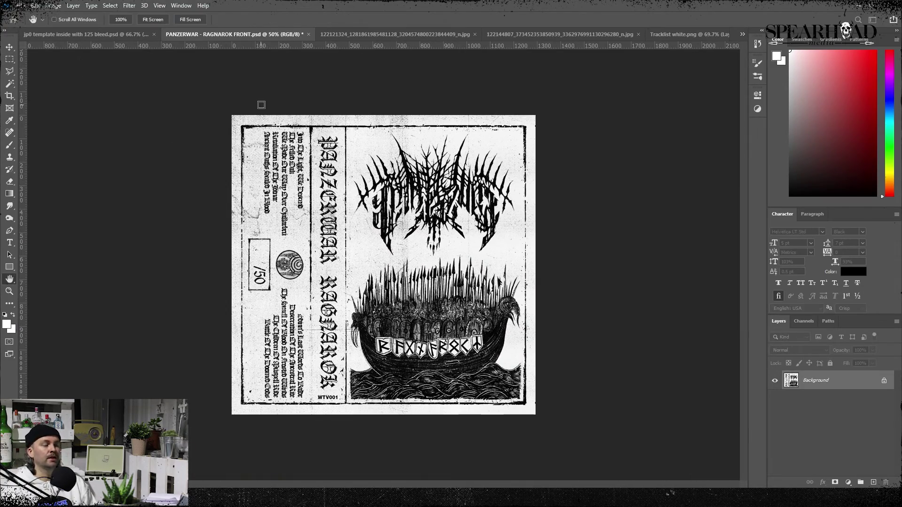
{"action": "key", "text": "m"}
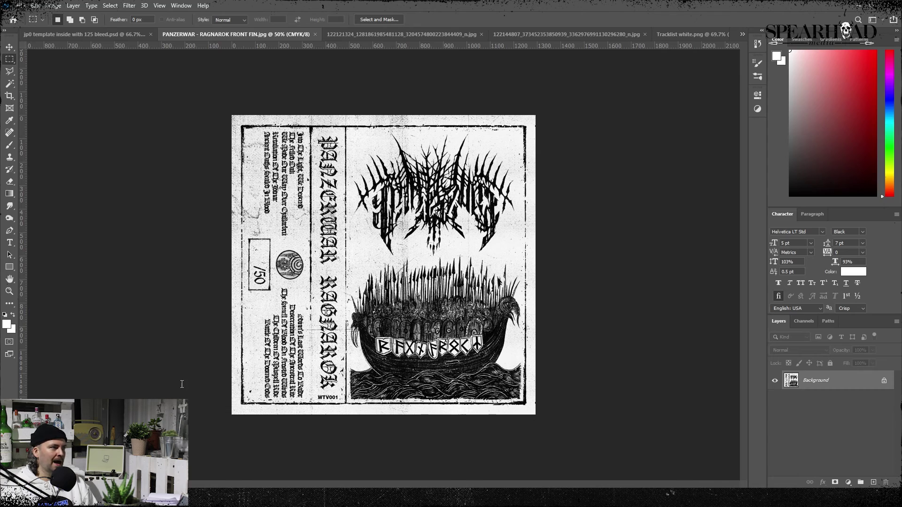
{"action": "key", "text": "ctrl+o"}
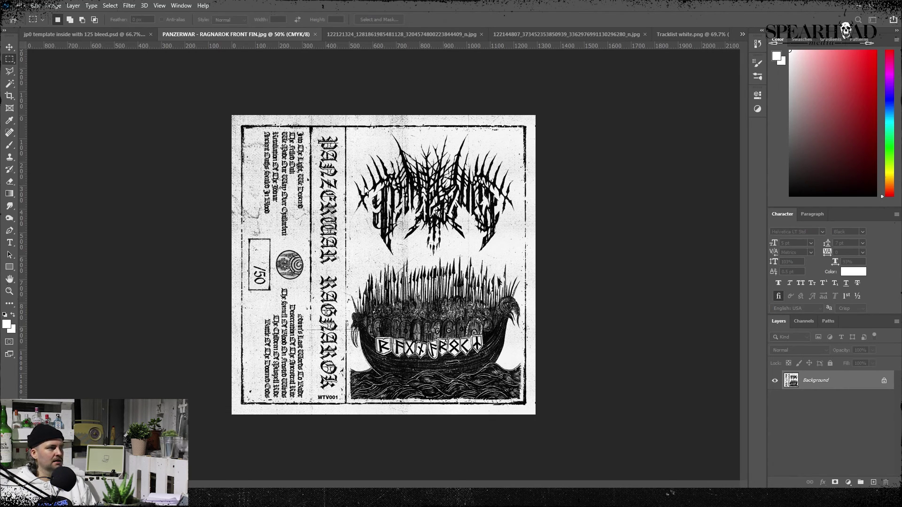
{"action": "left_click", "coordinate": [528, 328]}
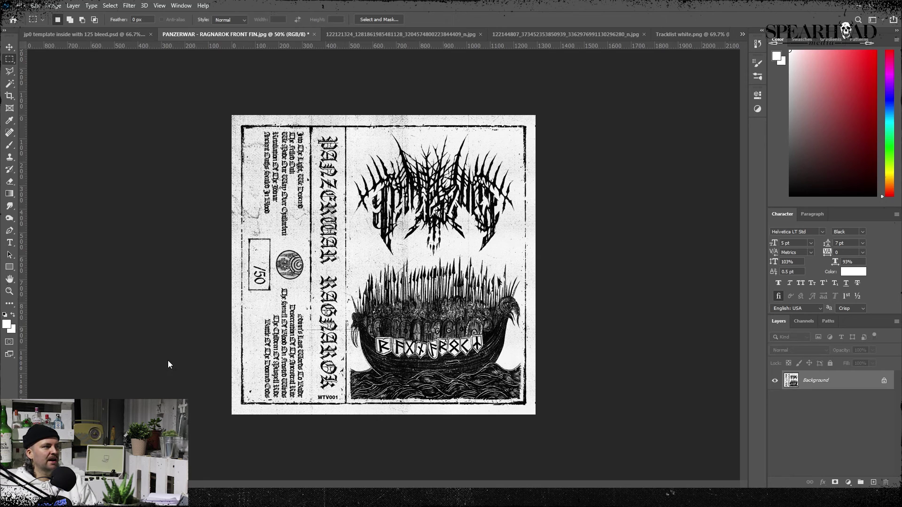
Step: Save the front as PANZERWAR - RAGNAROK FRONT FIN.png and close the unneeded reference photo 122144807 and Tracklist white.png, keeping the inner-side sketch open
{"action": "left_click", "coordinate": [463, 34]}
{"action": "left_click", "coordinate": [635, 33]}
{"action": "key", "text": "ctrl+w"}
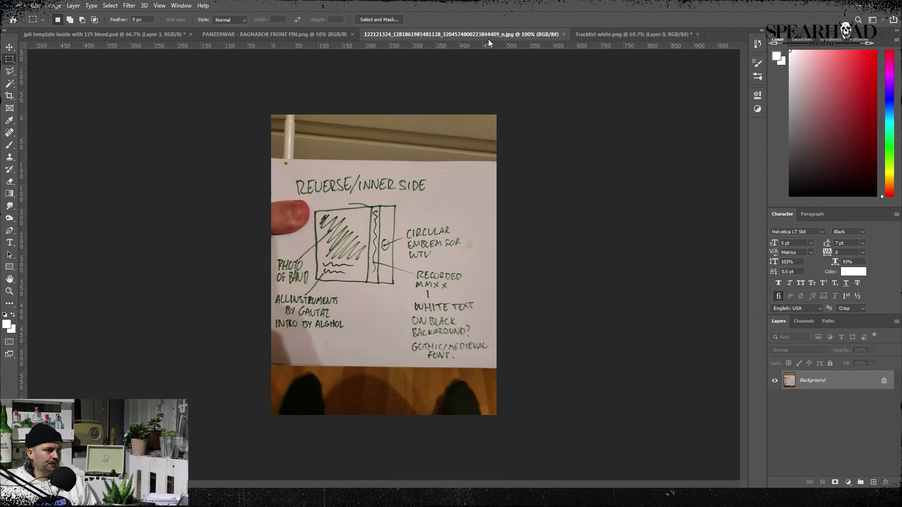
{"action": "left_click", "coordinate": [331, 34]}
{"action": "left_click", "coordinate": [381, 35]}
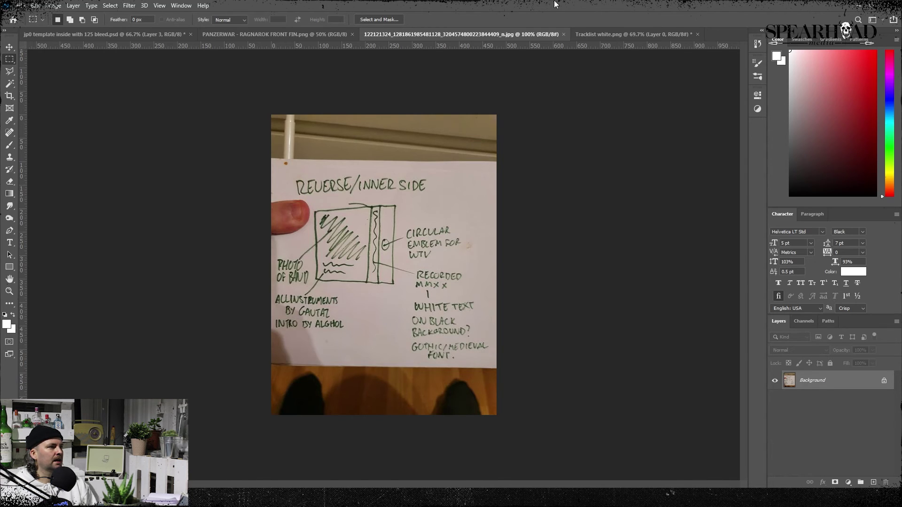
{"action": "left_click", "coordinate": [691, 34]}
{"action": "left_click", "coordinate": [698, 34]}
{"action": "left_click", "coordinate": [308, 34]}
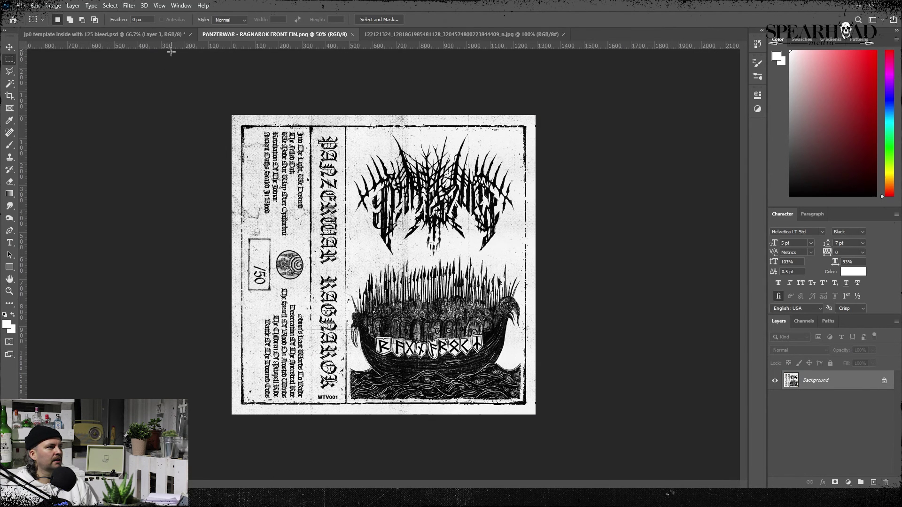
Step: Copy the logo without its header from WTV LOGOTOMY.png into the inside template, rotate it 90° counterclockwise and scale it to fit the narrow flap
{"action": "left_click", "coordinate": [140, 37]}
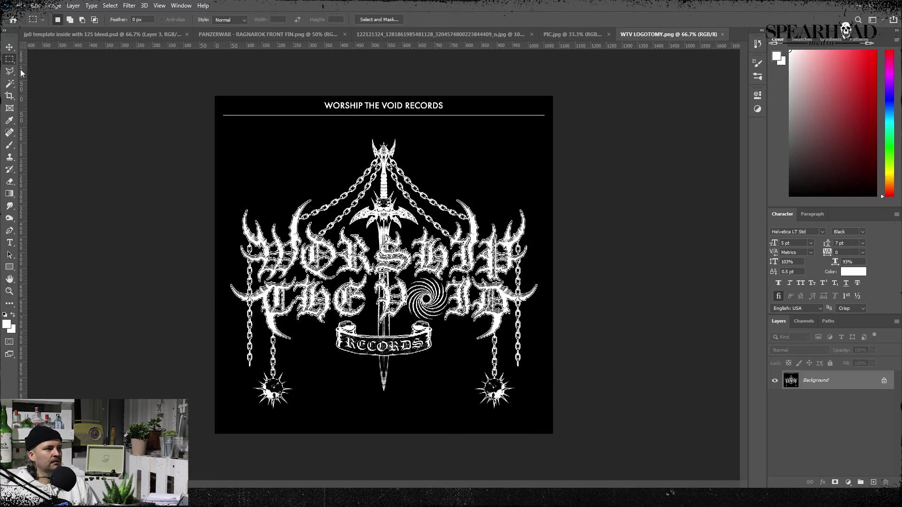
{"action": "left_click_drag", "start_coordinate": [213, 131], "coordinate": [544, 85]}
{"action": "left_click", "coordinate": [146, 37]}
{"action": "key", "text": "ctrl+v"}
{"action": "key", "text": "ctrl+t"}
{"action": "left_click_drag", "start_coordinate": [232, 434], "coordinate": [423, 221]}
{"action": "left_click_drag", "start_coordinate": [497, 215], "coordinate": [537, 302]}
{"action": "left_click_drag", "start_coordinate": [463, 185], "coordinate": [482, 206]}
{"action": "key", "text": "Return"}
Step: Set the label logo layer's blend mode to Lighten and nudge the logo to the vertical middle of the flap
{"action": "left_click", "coordinate": [799, 350]}
{"action": "left_click", "coordinate": [797, 331]}
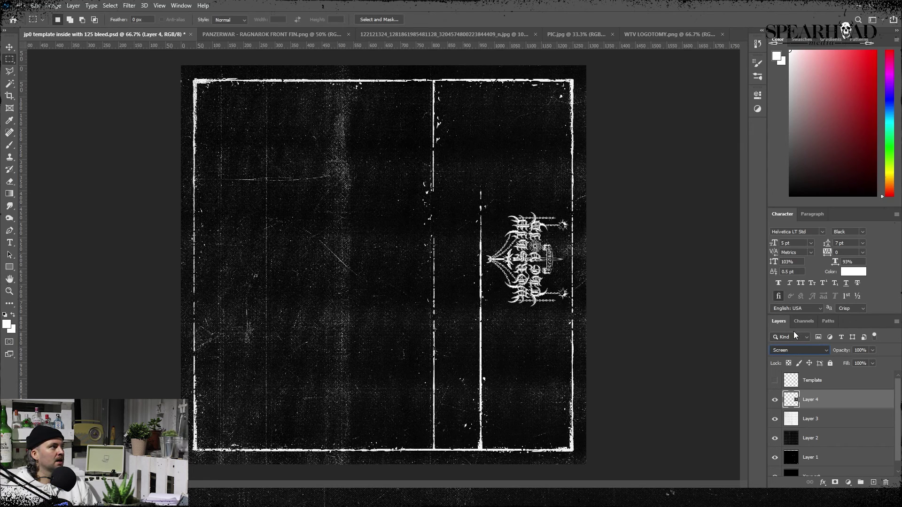
{"action": "key", "text": "ctrl+t"}
{"action": "left_click_drag", "start_coordinate": [531, 259], "coordinate": [532, 264]}
{"action": "key", "text": "Left"}
{"action": "key", "text": "Left"}
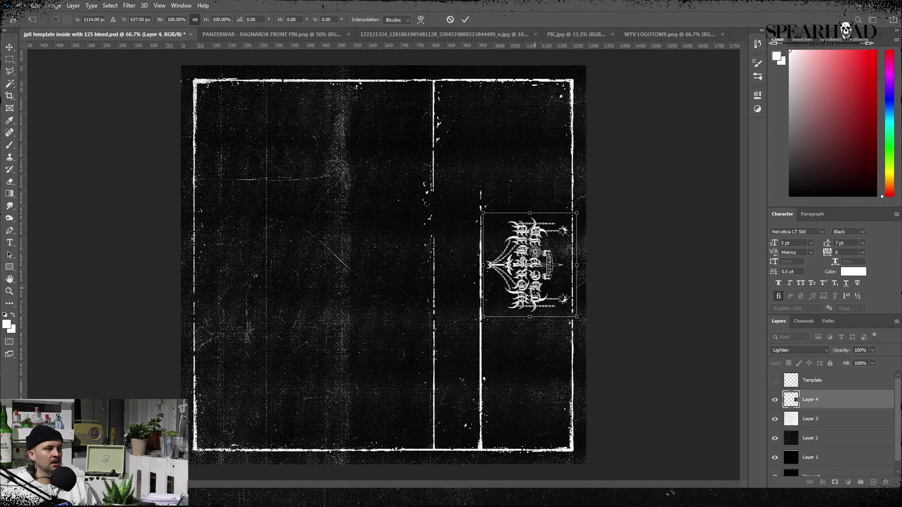
{"action": "key", "text": "Return"}
Step: Move the light texture Layer 3 above the logo layer and darken the Layer 2 texture with Levels
{"action": "left_click_drag", "start_coordinate": [845, 421], "coordinate": [841, 391]}
{"action": "left_click", "coordinate": [826, 438]}
{"action": "key", "text": "i"}
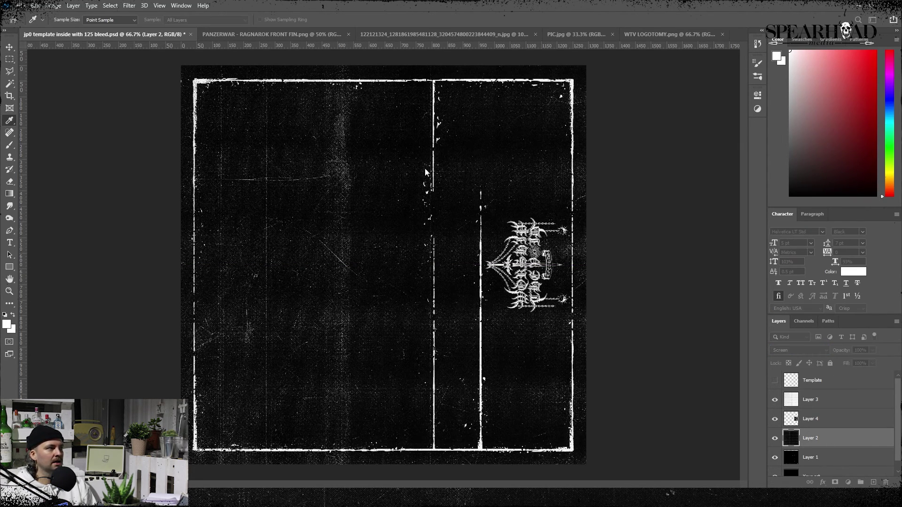
{"action": "key", "text": "m"}
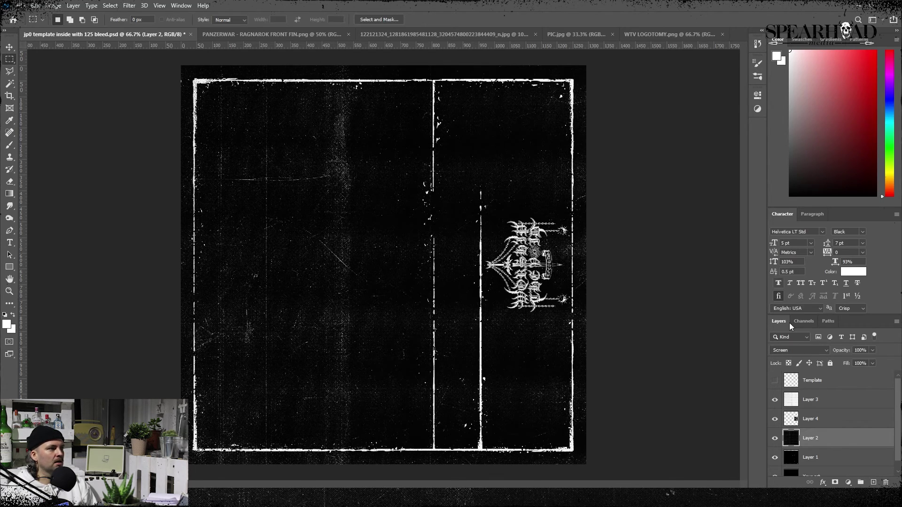
Step: Close the label logo image and copy the whole PIC.jpg photo into the inside template above Layer 2
{"action": "left_click", "coordinate": [641, 35]}
{"action": "key", "text": "ctrl+w"}
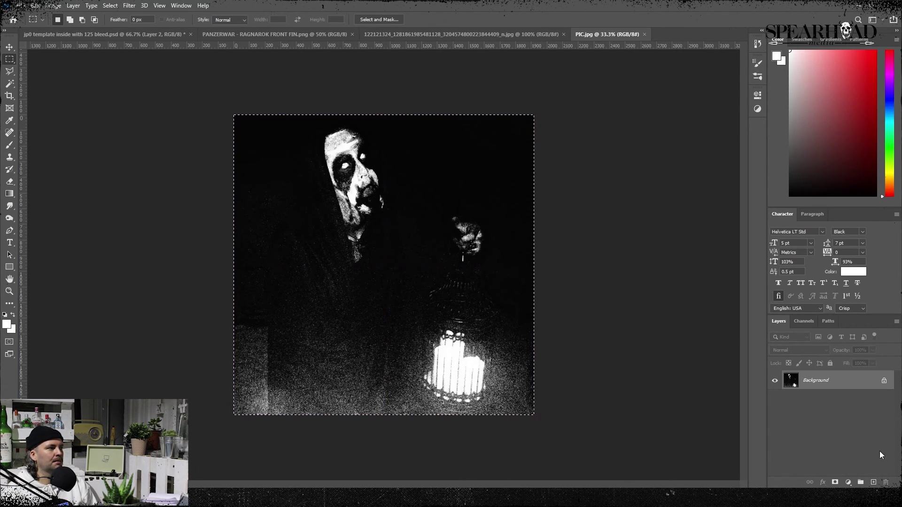
{"action": "left_click", "coordinate": [246, 34]}
{"action": "left_click", "coordinate": [163, 35]}
{"action": "key", "text": "ctrl+v"}
Step: Scale the photo down and position it in the lower part of the wide panel, inside the white frame
{"action": "key", "text": "ctrl+t"}
{"action": "left_click_drag", "start_coordinate": [182, 65], "coordinate": [482, 365]}
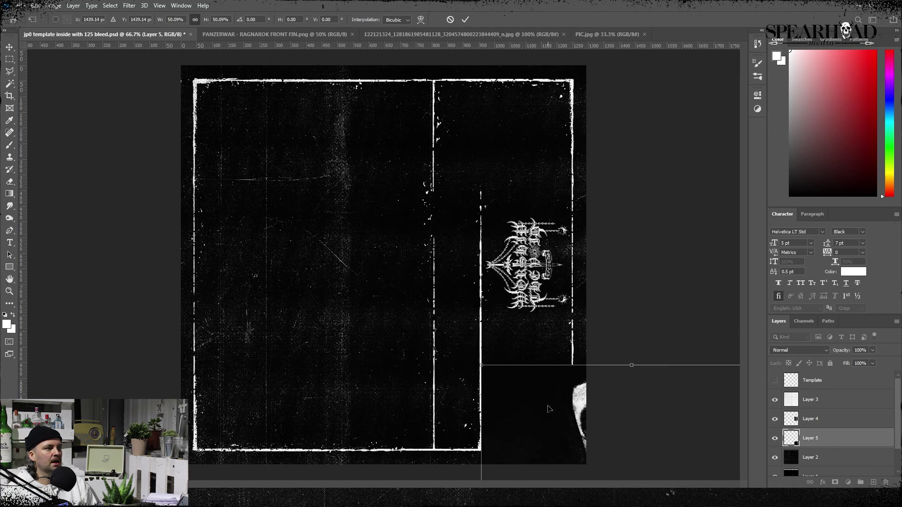
{"action": "left_click_drag", "start_coordinate": [549, 409], "coordinate": [281, 186]}
{"action": "left_click_drag", "start_coordinate": [513, 441], "coordinate": [418, 346]}
{"action": "left_click_drag", "start_coordinate": [329, 267], "coordinate": [327, 363]}
{"action": "left_click_drag", "start_coordinate": [211, 235], "coordinate": [202, 227]}
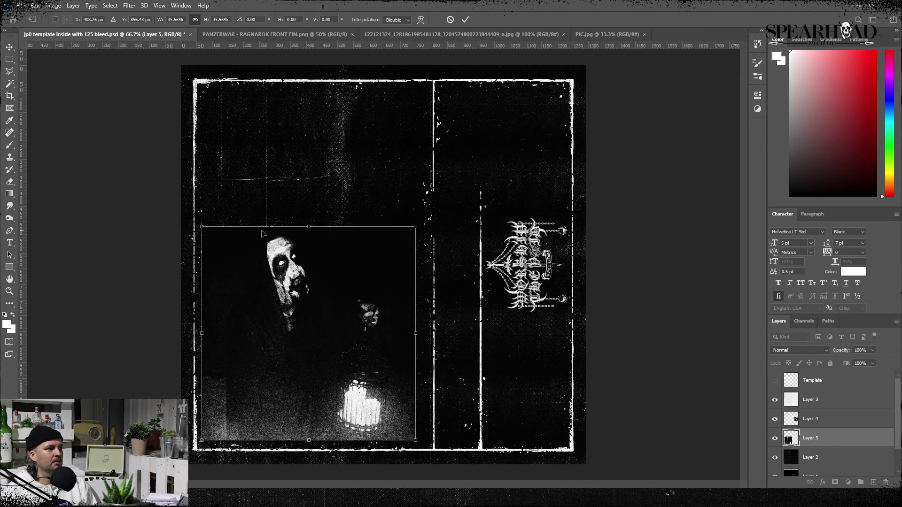
{"action": "left_click_drag", "start_coordinate": [416, 227], "coordinate": [426, 217]}
{"action": "left_click_drag", "start_coordinate": [408, 221], "coordinate": [409, 224]}
{"action": "key", "text": "Return"}
Step: Compare blend modes for the photo layer and set it to Lighten, keeping the layer above Layer 2
{"action": "left_click_drag", "start_coordinate": [826, 440], "coordinate": [828, 464]}
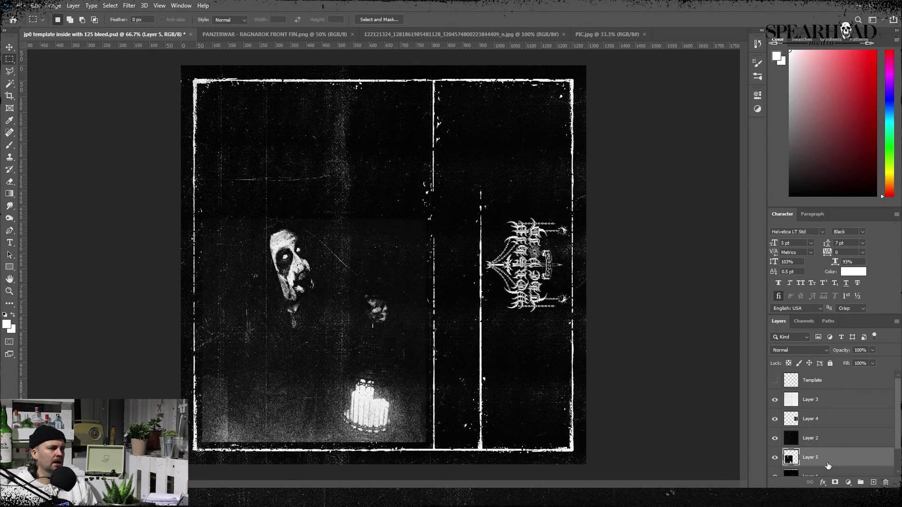
{"action": "key", "text": "ctrl+z"}
{"action": "left_click", "coordinate": [794, 351]}
{"action": "left_click", "coordinate": [789, 329]}
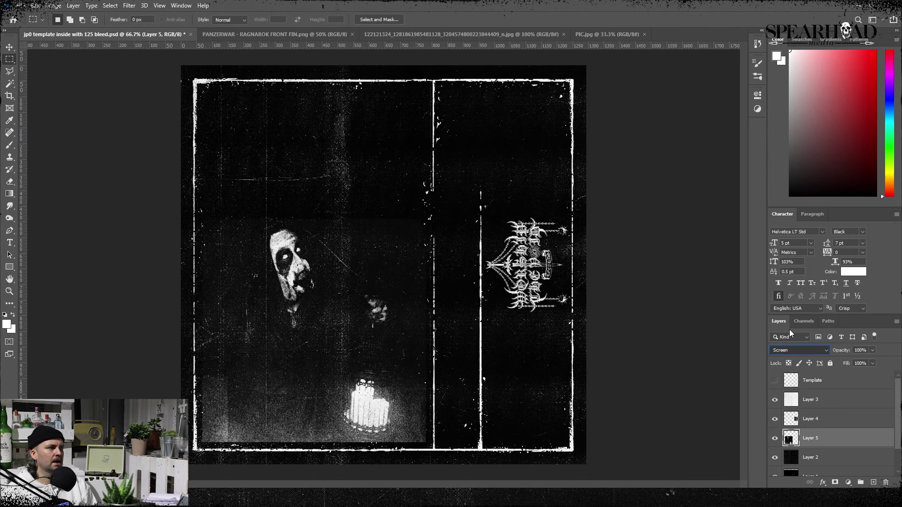
{"action": "key", "text": "Down"}
{"action": "key", "text": "Down"}
{"action": "key", "text": "Down"}
{"action": "key", "text": "Down"}
{"action": "key", "text": "Down"}
{"action": "key", "text": "Down"}
{"action": "key", "text": "Down"}
{"action": "key", "text": "Down"}
{"action": "key", "text": "Down"}
{"action": "key", "text": "Down"}
{"action": "key", "text": "Down"}
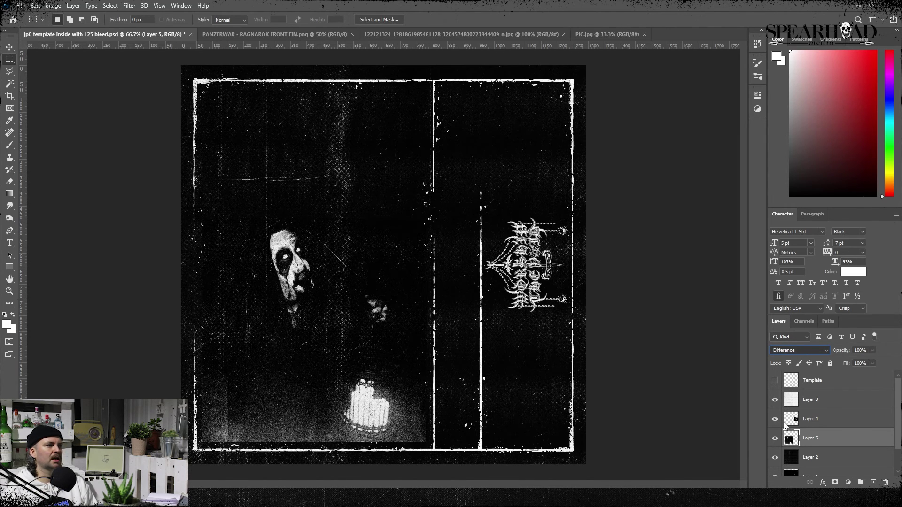
{"action": "key", "text": "Up"}
{"action": "key", "text": "Up"}
{"action": "key", "text": "Up"}
{"action": "key", "text": "Up"}
{"action": "key", "text": "Up"}
{"action": "key", "text": "Up"}
{"action": "key", "text": "Up"}
{"action": "key", "text": "Up"}
{"action": "key", "text": "Up"}
{"action": "key", "text": "Up"}
{"action": "key", "text": "Up"}
{"action": "key", "text": "Up"}
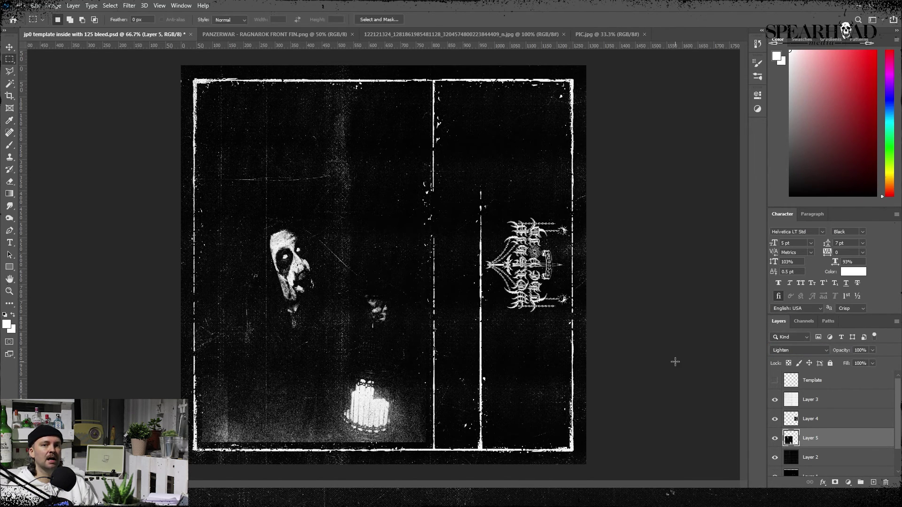
Step: Compare with the front artwork and darken the Layer 2 texture and the photo's background with Levels
{"action": "left_click", "coordinate": [810, 457]}
{"action": "left_click", "coordinate": [263, 35]}
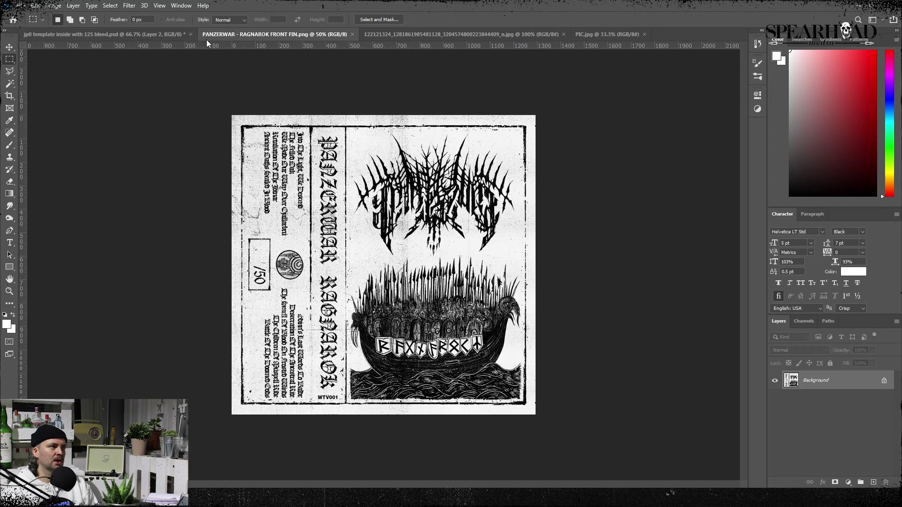
{"action": "left_click", "coordinate": [175, 35]}
{"action": "left_click", "coordinate": [818, 445]}
{"action": "key", "text": "i"}
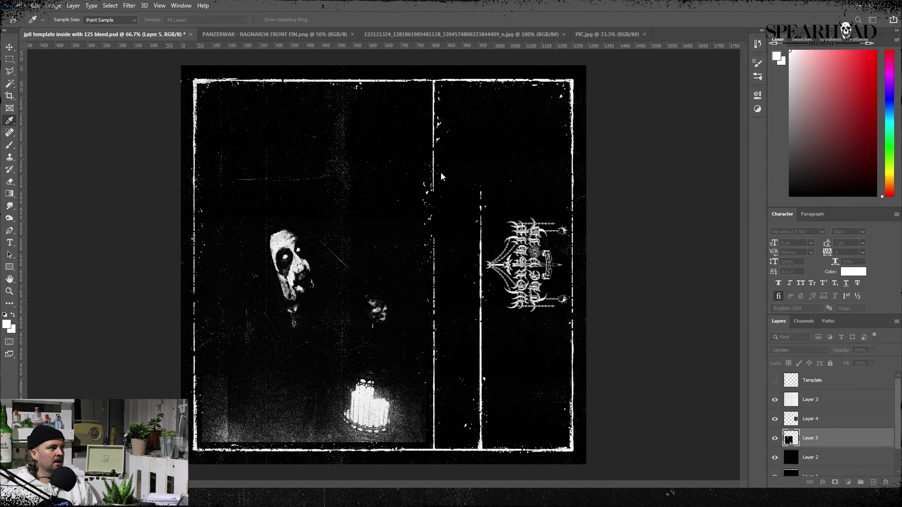
{"action": "key", "text": "m"}
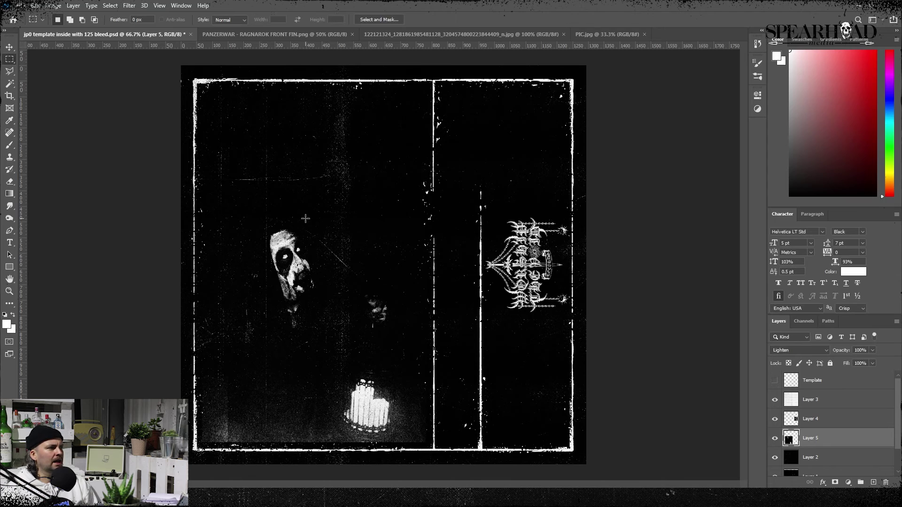
Step: Add the text "ALL INSTRUMENTS" above the photo near the top of the wide panel
{"action": "left_click", "coordinate": [14, 243]}
{"action": "left_click", "coordinate": [295, 133]}
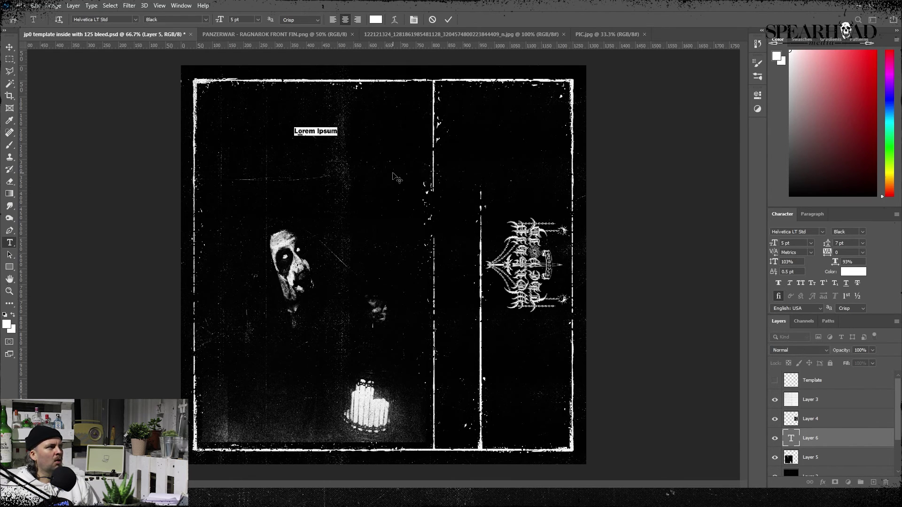
{"action": "type", "text": "all instruments"}
{"action": "key", "text": "ctrl+a"}
{"action": "type", "text": "ALL INSTRUMENTS"}
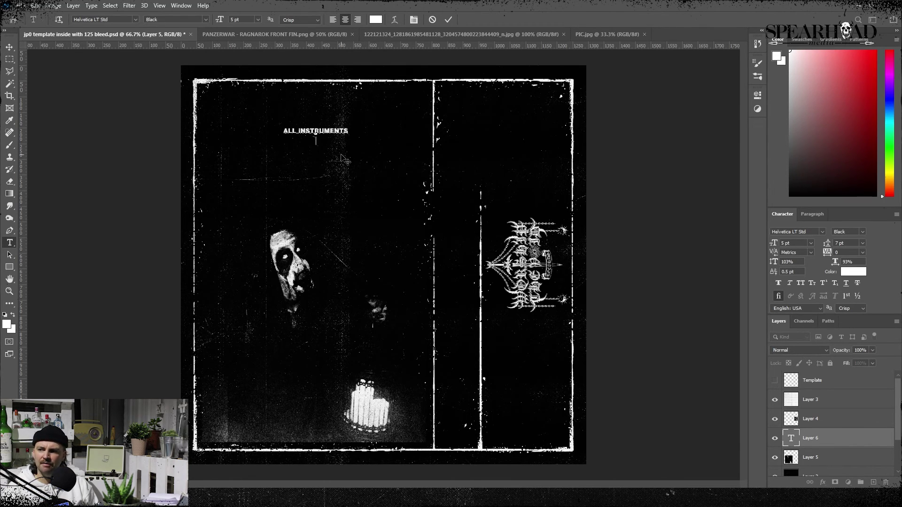
Step: Check the inner-side sketch and set the credit text's font to Shm Siege Engine at 13 pt
{"action": "left_click", "coordinate": [400, 35]}
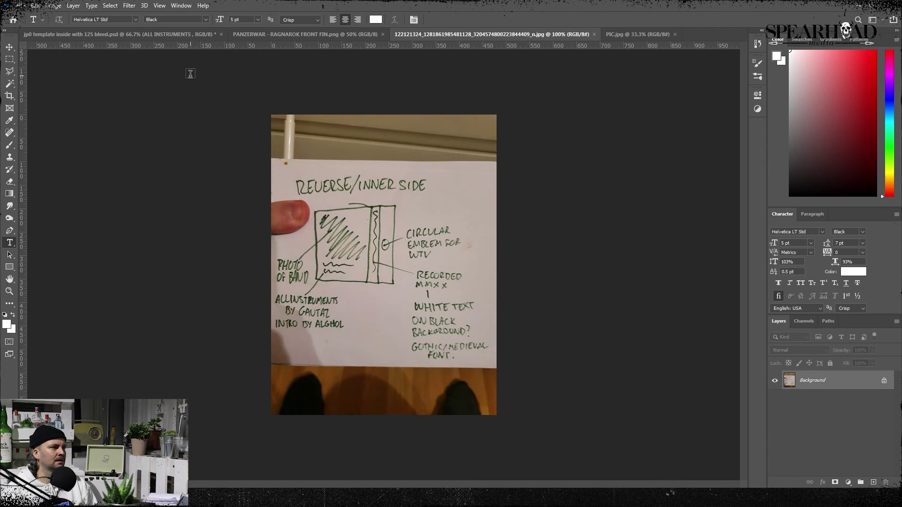
{"action": "left_click", "coordinate": [152, 36]}
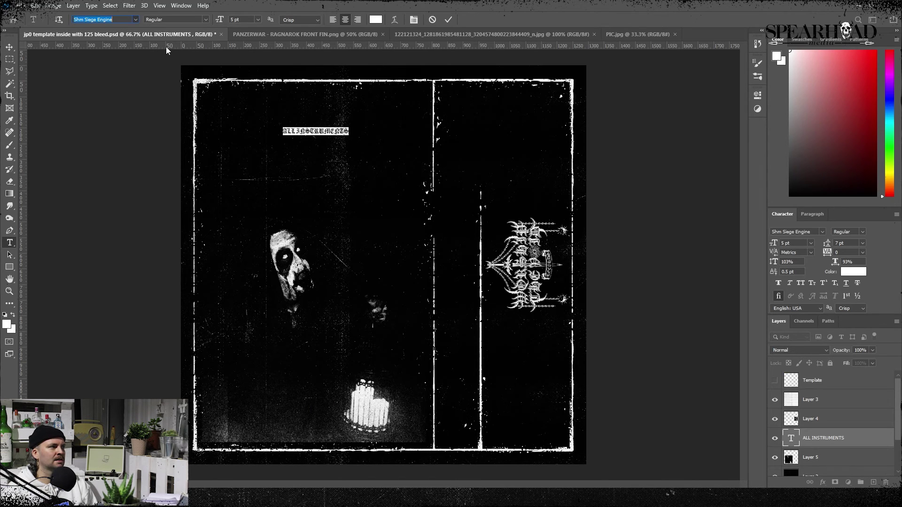
{"action": "left_click_drag", "start_coordinate": [218, 20], "coordinate": [251, 44]}
{"action": "key", "text": "Return"}
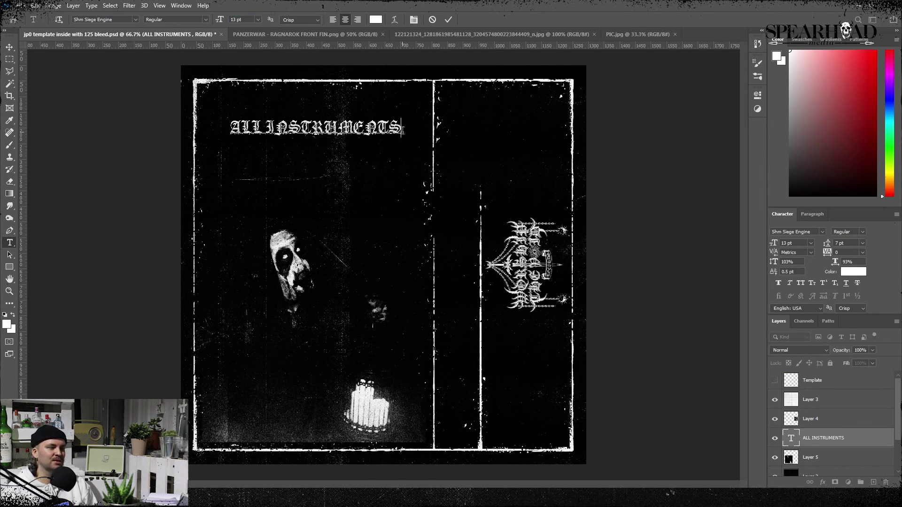
Step: Extend the instruments credit with "BY" and the performer's name, as written on the inner-side sketch
{"action": "left_click", "coordinate": [415, 36]}
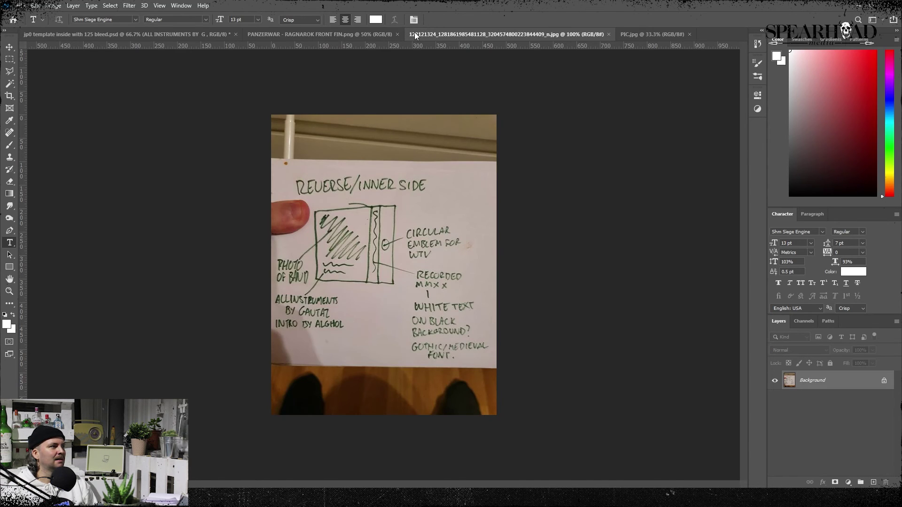
{"action": "left_click", "coordinate": [127, 34]}
{"action": "type", "text": "AUTAZ"}
{"action": "left_click", "coordinate": [346, 35]}
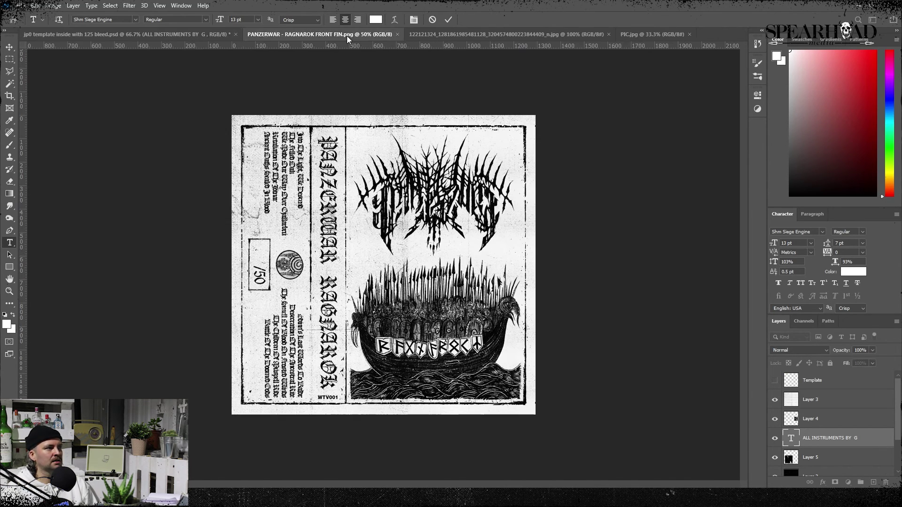
{"action": "left_click", "coordinate": [413, 36]}
{"action": "left_click", "coordinate": [117, 35]}
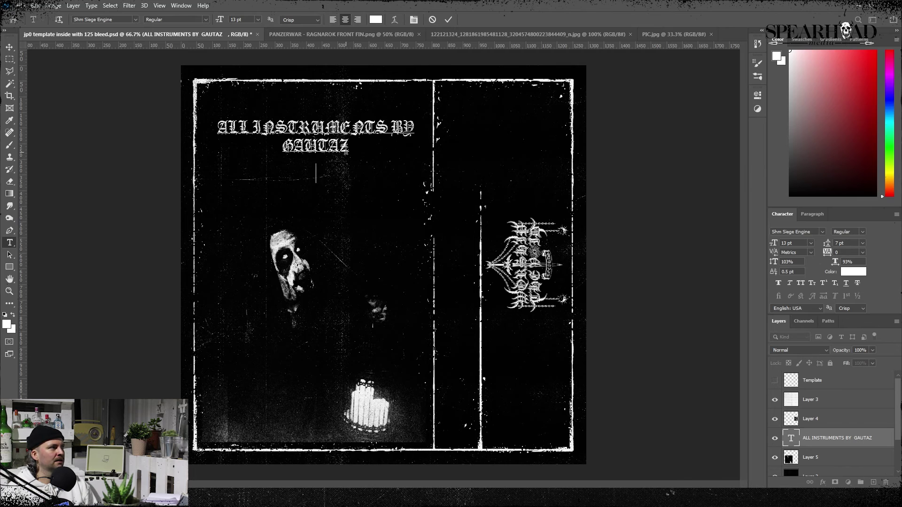
Step: Add a second credit below reading "INTRO BY" followed by the artist's name from the sketch
{"action": "type", "text": "INRO BY AL"}
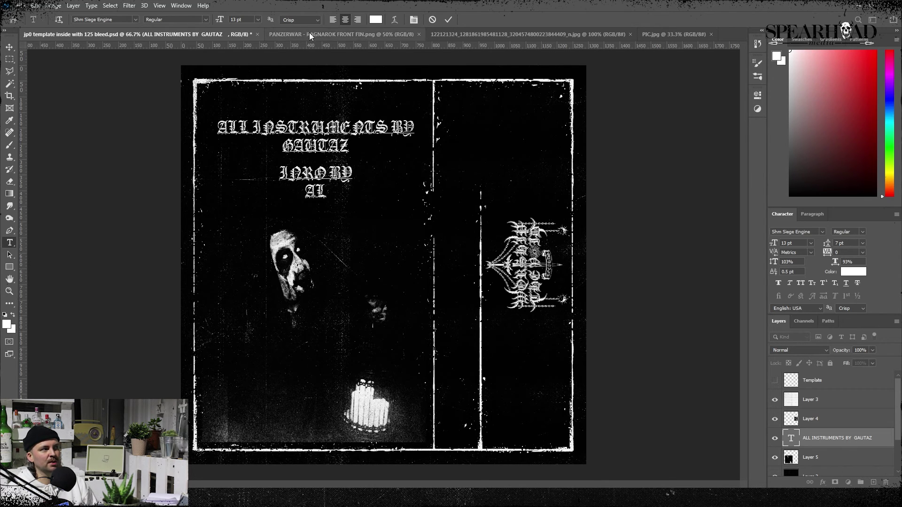
{"action": "left_click", "coordinate": [311, 35]}
{"action": "left_click", "coordinate": [470, 34]}
{"action": "left_click", "coordinate": [188, 35]}
{"action": "type", "text": "GHOL"}
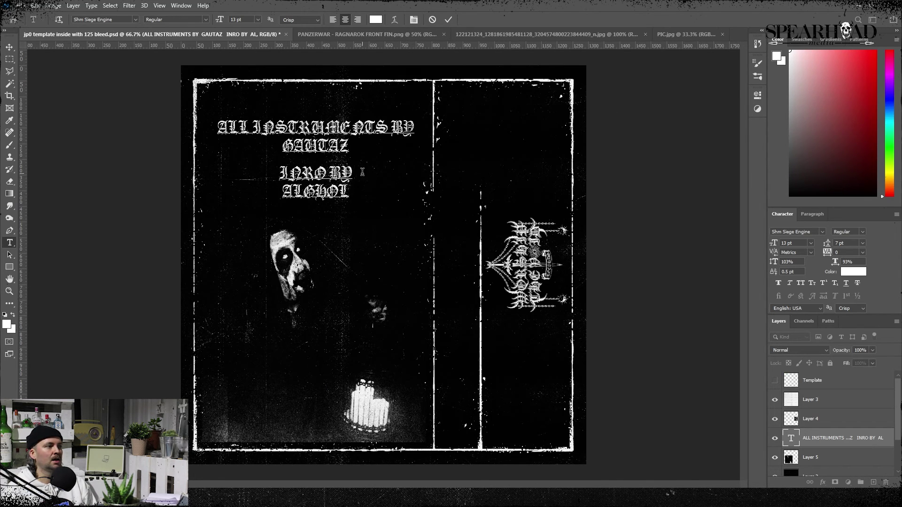
{"action": "type", "text": "T"}
Step: Move the credits text block up to just below the top border of the wide panel
{"action": "left_click", "coordinate": [11, 51]}
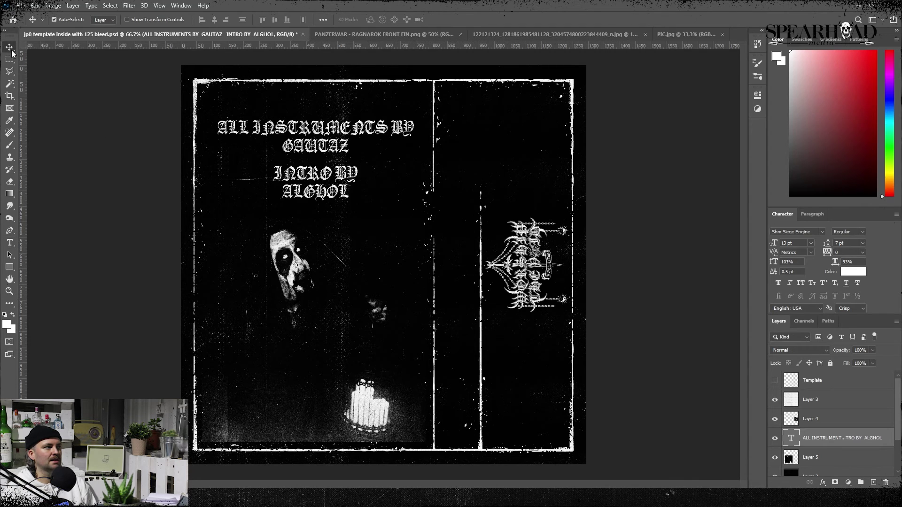
{"action": "key", "text": "shift+Up"}
{"action": "key", "text": "shift+Up"}
{"action": "key", "text": "shift+Up"}
{"action": "key", "text": "shift+Up"}
{"action": "key", "text": "shift+Up"}
{"action": "key", "text": "shift+Up"}
{"action": "key", "text": "shift+Up"}
{"action": "key", "text": "shift+Up"}
{"action": "key", "text": "shift+Up"}
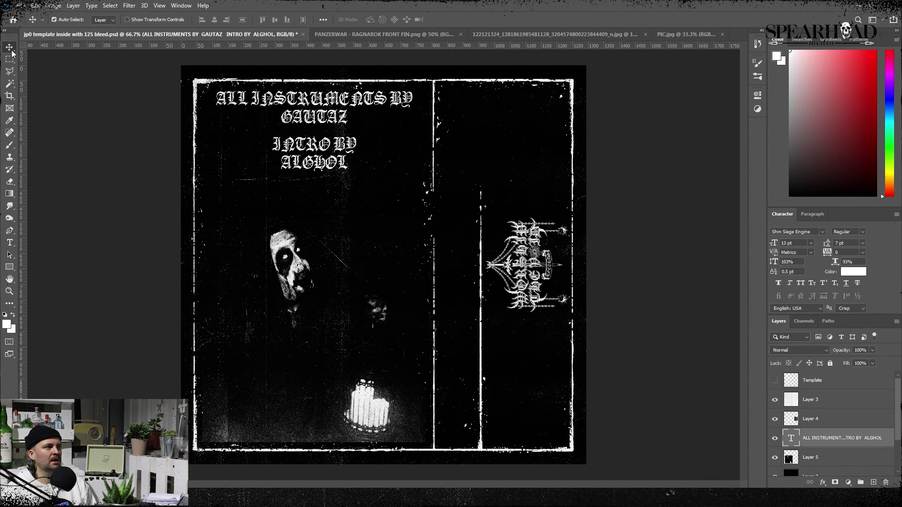
Step: Transform the Layer 5 photo so it starts higher beneath the credits and stays inside the panel borders
{"action": "left_click", "coordinate": [859, 458]}
{"action": "key", "text": "ctrl+t"}
{"action": "left_click_drag", "start_coordinate": [315, 219], "coordinate": [317, 210]}
{"action": "left_click_drag", "start_coordinate": [406, 213], "coordinate": [430, 203]}
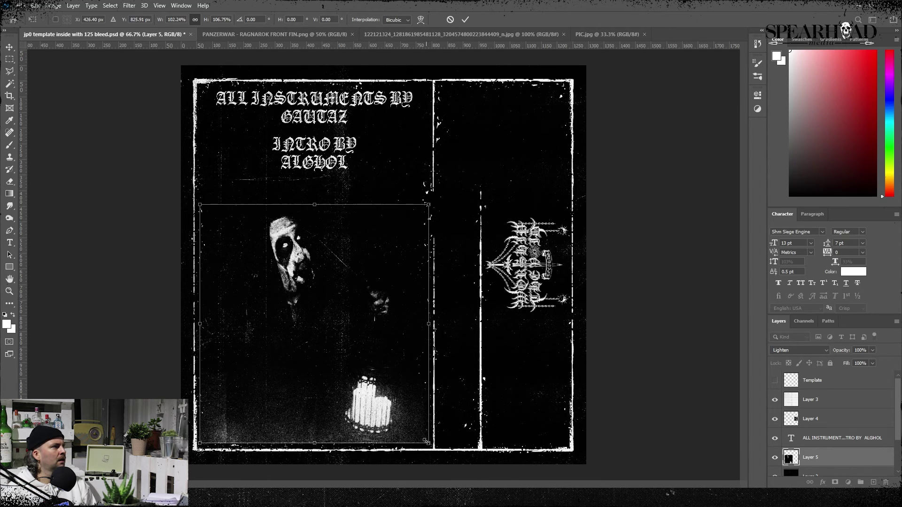
{"action": "left_click_drag", "start_coordinate": [426, 442], "coordinate": [421, 436]}
{"action": "left_click_drag", "start_coordinate": [200, 205], "coordinate": [205, 209]}
{"action": "key", "text": "Return"}
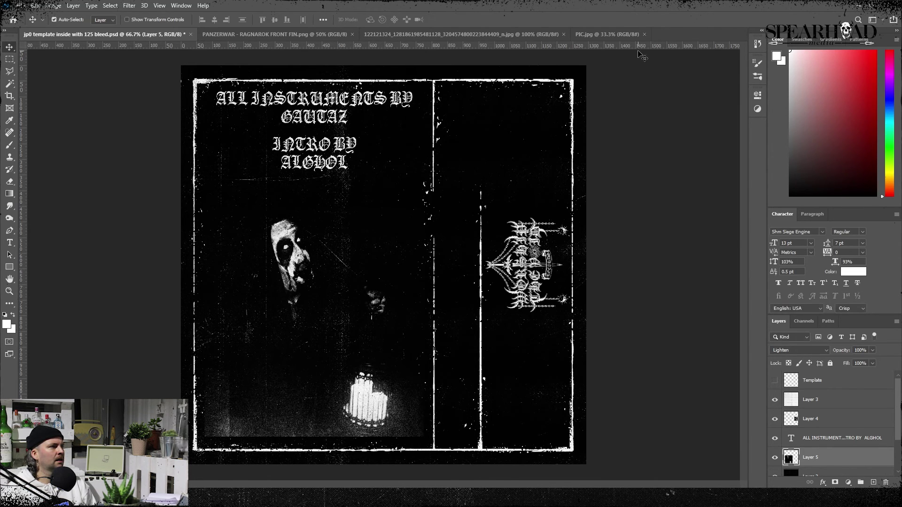
Step: Nudge the credits text block down slightly from the top border
{"action": "left_click", "coordinate": [329, 100]}
{"action": "key", "text": "Down"}
{"action": "key", "text": "Down"}
{"action": "key", "text": "Down"}
{"action": "key", "text": "Down"}
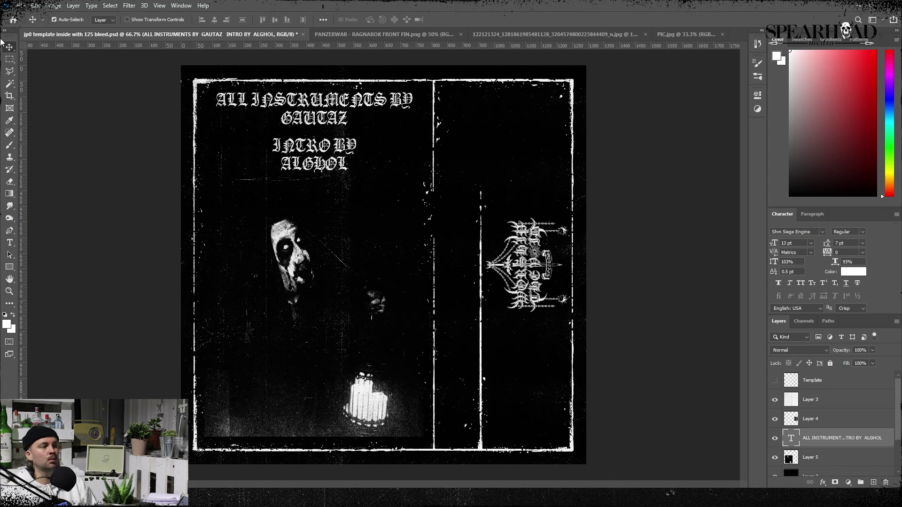
Step: Examine the inner-side sketch and the front artwork for the narrow spine panel's text
{"action": "left_click", "coordinate": [814, 421]}
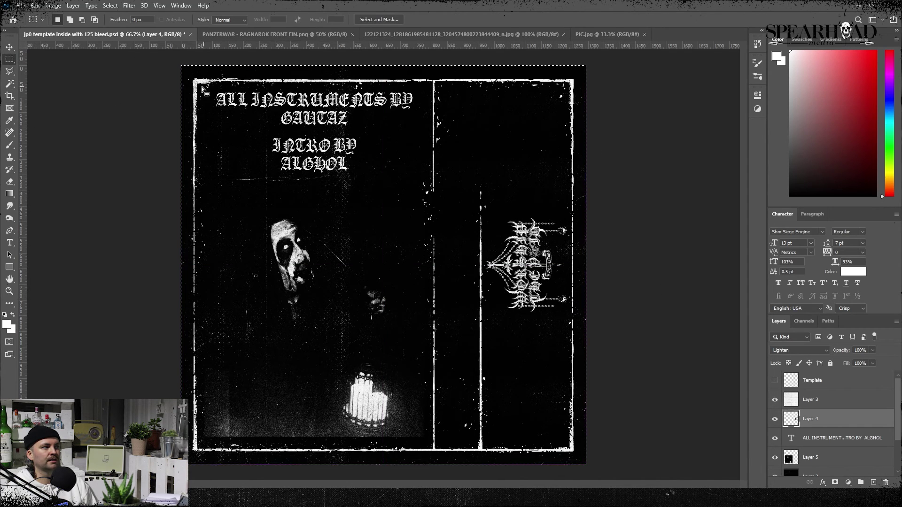
{"action": "key", "text": "ctrl+a"}
{"action": "left_click", "coordinate": [9, 59]}
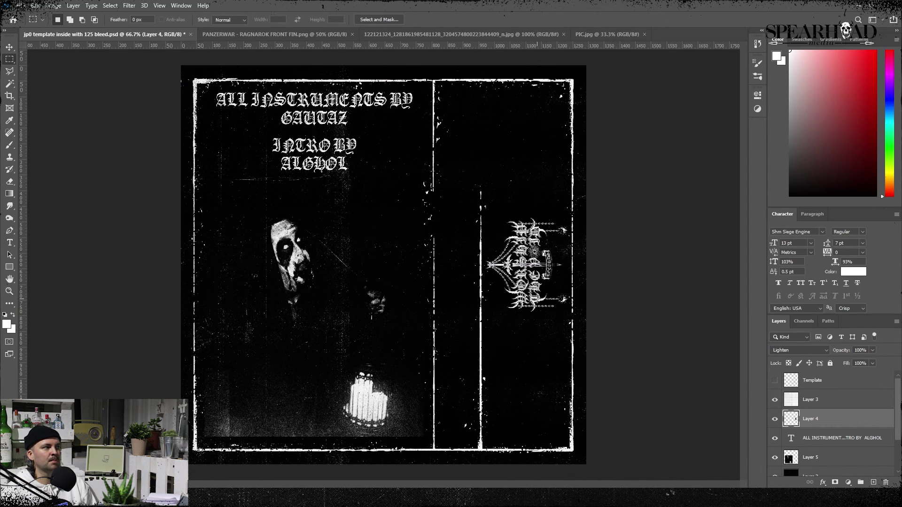
{"action": "left_click", "coordinate": [295, 35]}
{"action": "left_click", "coordinate": [116, 34]}
{"action": "left_click", "coordinate": [390, 34]}
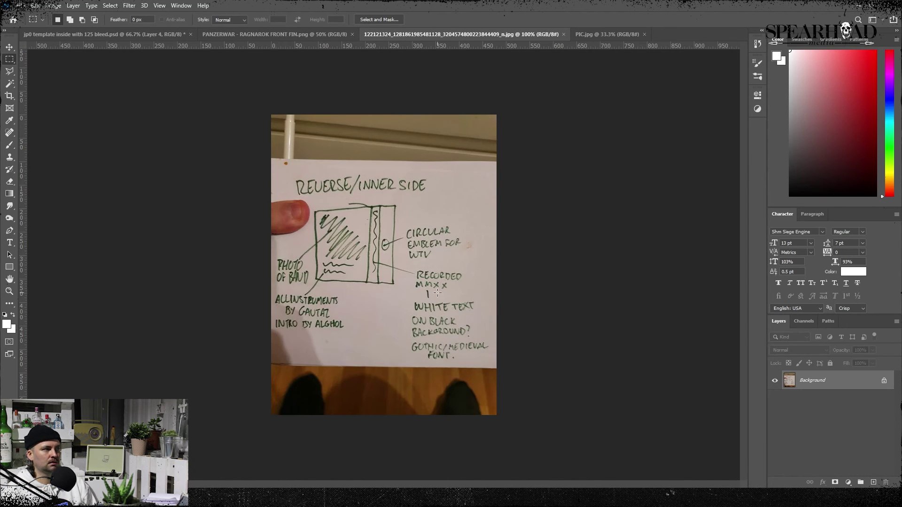
{"action": "left_click", "coordinate": [235, 34]}
{"action": "left_click", "coordinate": [146, 34]}
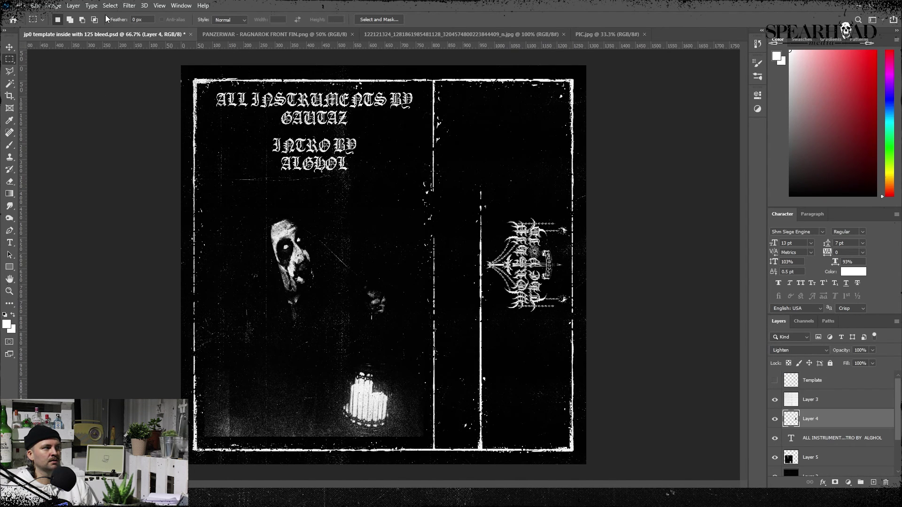
Step: Pick up the type settings of the PANZERWAR RAGNAROK spine title in the front artwork, Shm Siege Engine at 21 pt
{"action": "key", "text": "ctrl+Tab"}
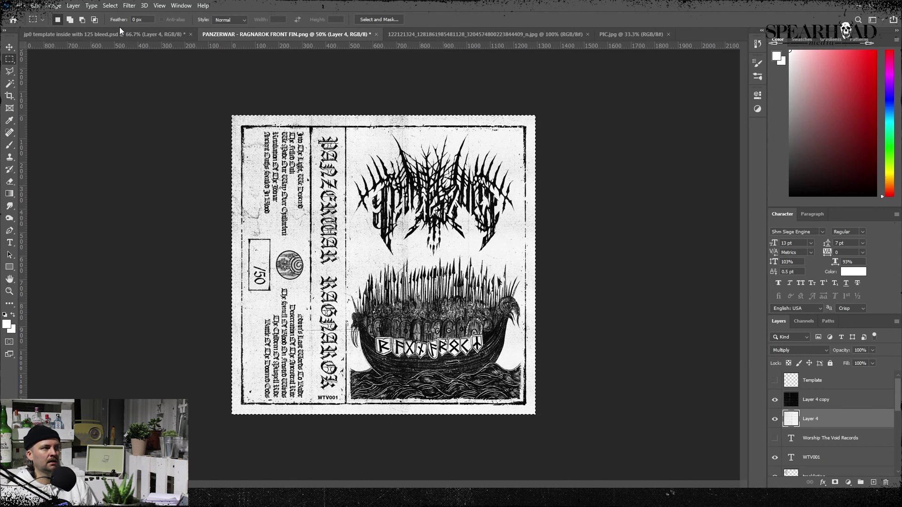
{"action": "scroll", "coordinate": [843, 431], "scroll_direction": "down", "scroll_amount": 2}
{"action": "left_click", "coordinate": [841, 436]}
{"action": "left_click", "coordinate": [9, 243]}
{"action": "left_click", "coordinate": [327, 217]}
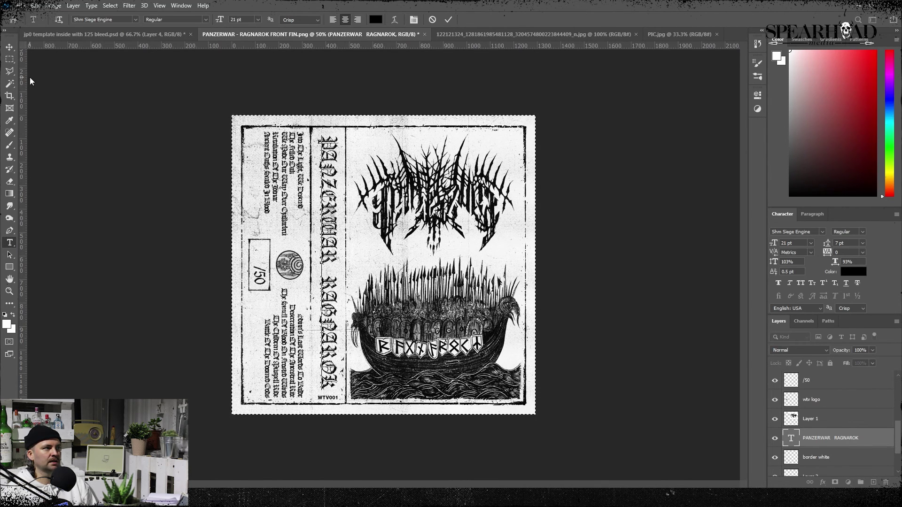
Step: Rotate the inside template's canvas 90° counterclockwise and add the text "RECORDED IN MMXX" in the spine panel
{"action": "left_click", "coordinate": [9, 59]}
{"action": "left_click", "coordinate": [71, 34]}
{"action": "key", "text": "t"}
{"action": "left_click_drag", "start_coordinate": [312, 169], "coordinate": [406, 193]}
{"action": "type", "text": "RECORDED IN M"}
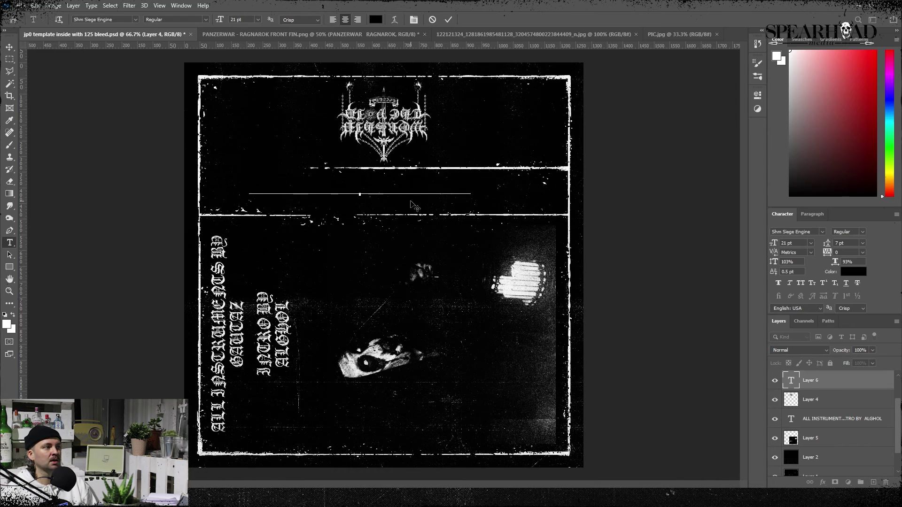
{"action": "type", "text": "MXX"}
Step: Colour the RECORDED IN MMXX text white and widen the gaps between its words
{"action": "triple_click", "coordinate": [378, 187]}
{"action": "left_click", "coordinate": [853, 271]}
{"action": "left_click_drag", "start_coordinate": [592, 255], "coordinate": [566, 162]}
{"action": "left_click", "coordinate": [819, 159]}
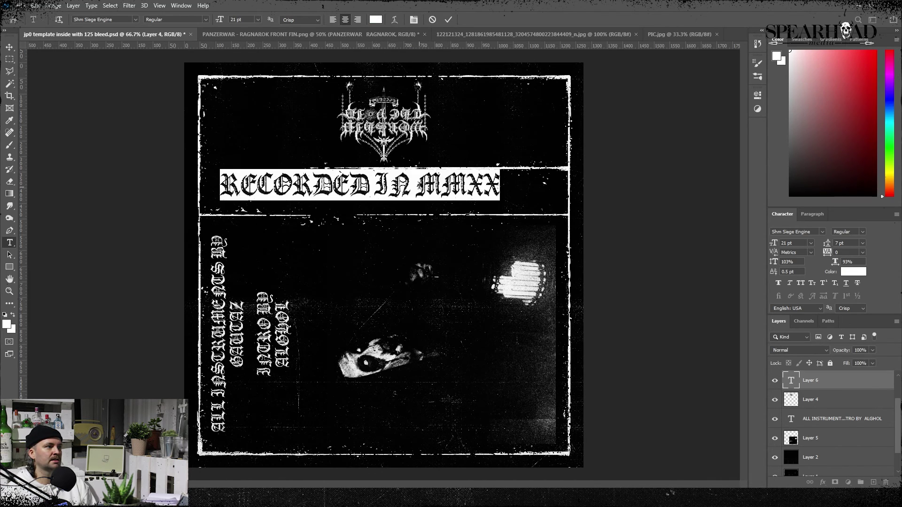
{"action": "left_click", "coordinate": [374, 186]}
{"action": "left_click", "coordinate": [806, 264]}
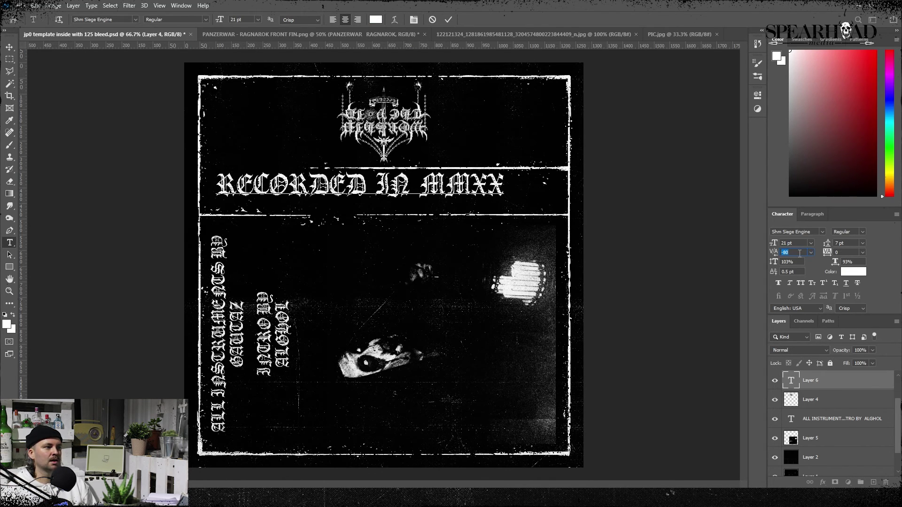
Step: Centre the RECORDED IN MMXX text within the spine panel
{"action": "left_click", "coordinate": [9, 47]}
{"action": "key", "text": "ctrl+t"}
{"action": "left_click_drag", "start_coordinate": [411, 185], "coordinate": [437, 192]}
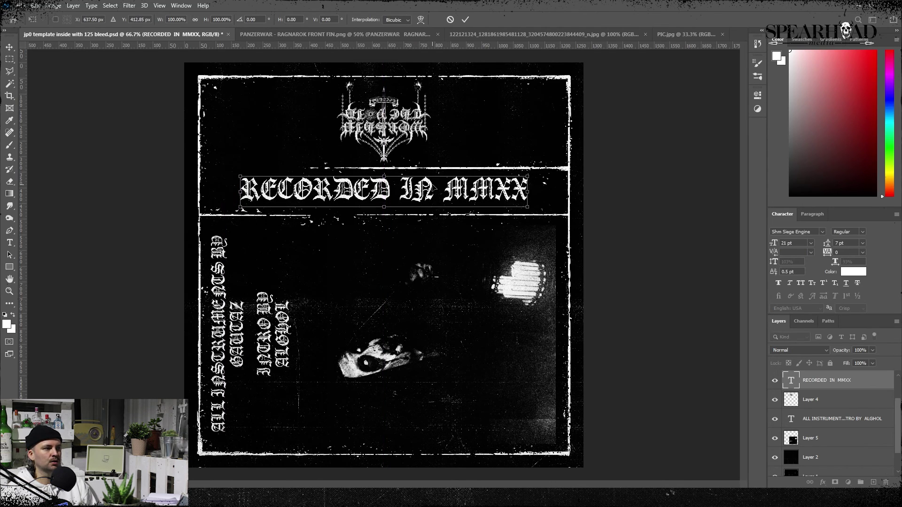
{"action": "key", "text": "Return"}
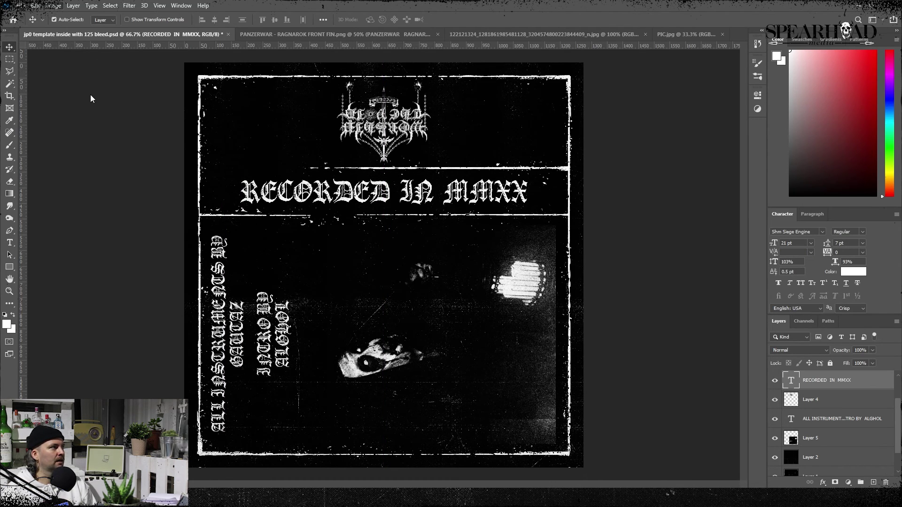
Step: Rotate the canvas back 90° clockwise and compare the layout with the front artwork
{"action": "left_click", "coordinate": [188, 109]}
{"action": "left_click", "coordinate": [291, 34]}
{"action": "left_click", "coordinate": [207, 34]}
Step: Move the Worship The Void logo to the bottom end of the outer flap and scale it to about 95.56%
{"action": "left_click", "coordinate": [817, 399]}
{"action": "key", "text": "ctrl+t"}
{"action": "left_click_drag", "start_coordinate": [518, 254], "coordinate": [510, 379]}
{"action": "left_click_drag", "start_coordinate": [568, 351], "coordinate": [571, 354]}
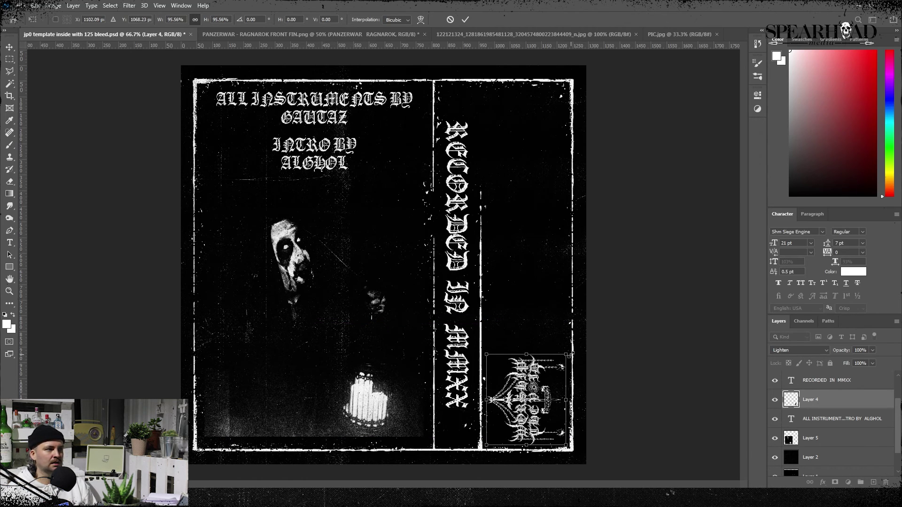
{"action": "key", "text": "shift+Up"}
{"action": "key", "text": "Return"}
{"action": "key", "text": "Left"}
{"action": "key", "text": "Left"}
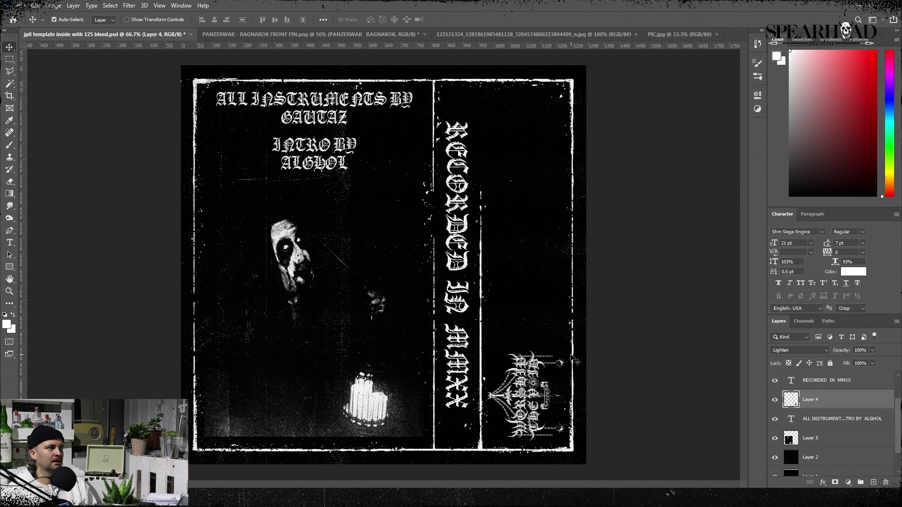
Step: Rotate the RECORDED IN MMXX text 180° so it reads from bottom to top
{"action": "left_click", "coordinate": [819, 382]}
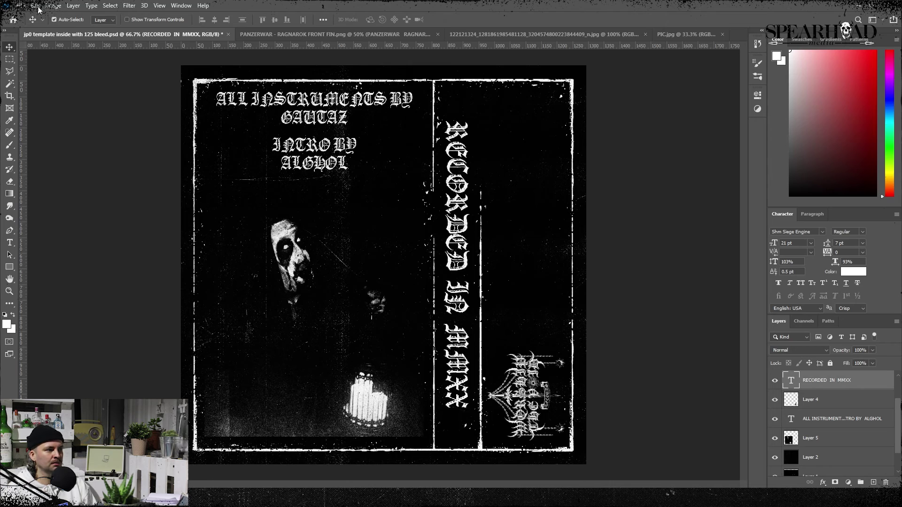
{"action": "left_click", "coordinate": [182, 338]}
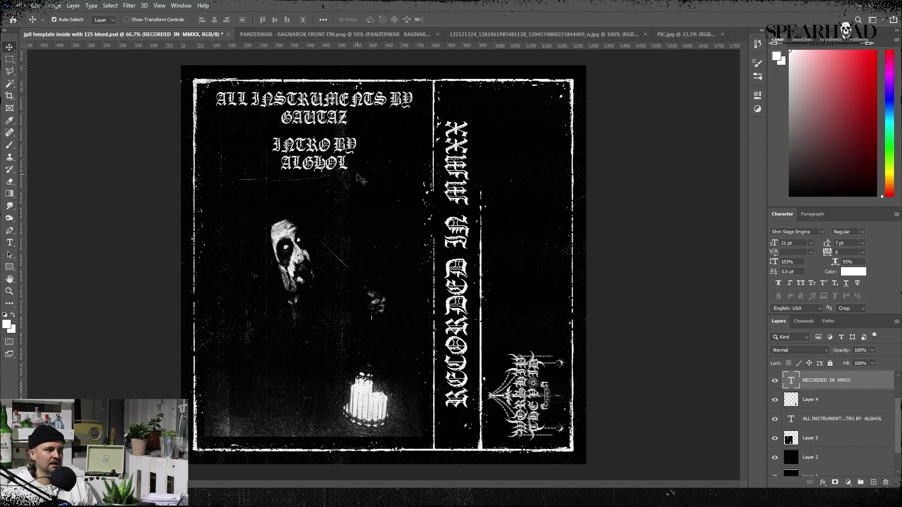
Step: Rotate the canvas 90° counterclockwise and a further 180° so the spine text reads upright
{"action": "left_click", "coordinate": [13, 247]}
{"action": "left_click", "coordinate": [820, 418]}
{"action": "left_click", "coordinate": [9, 59]}
{"action": "left_click", "coordinate": [54, 6]}
{"action": "left_click", "coordinate": [174, 106]}
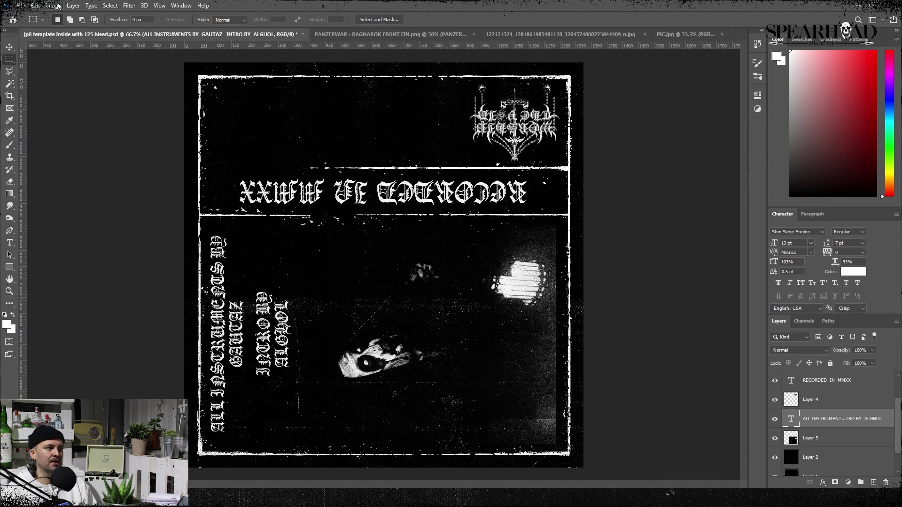
{"action": "left_click", "coordinate": [56, 5]}
{"action": "left_click", "coordinate": [158, 92]}
Step: Paste the three contact e-mail addresses beside the label logo and set their size to 8 pt
{"action": "left_click", "coordinate": [8, 244]}
{"action": "left_click", "coordinate": [417, 394]}
{"action": "key", "text": "ctrl+v"}
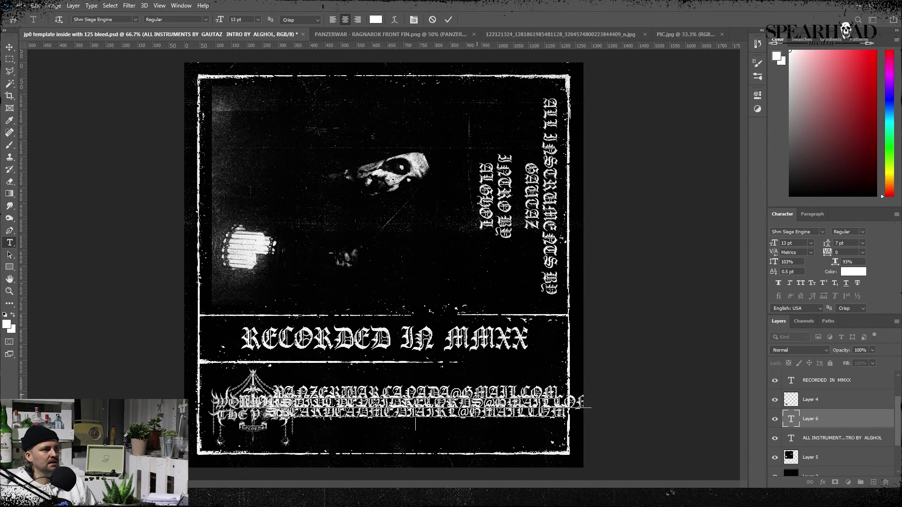
{"action": "key", "text": "ctrl+a"}
{"action": "double_click", "coordinate": [785, 243]}
{"action": "type", "text": "8"}
{"action": "key", "text": "Return"}
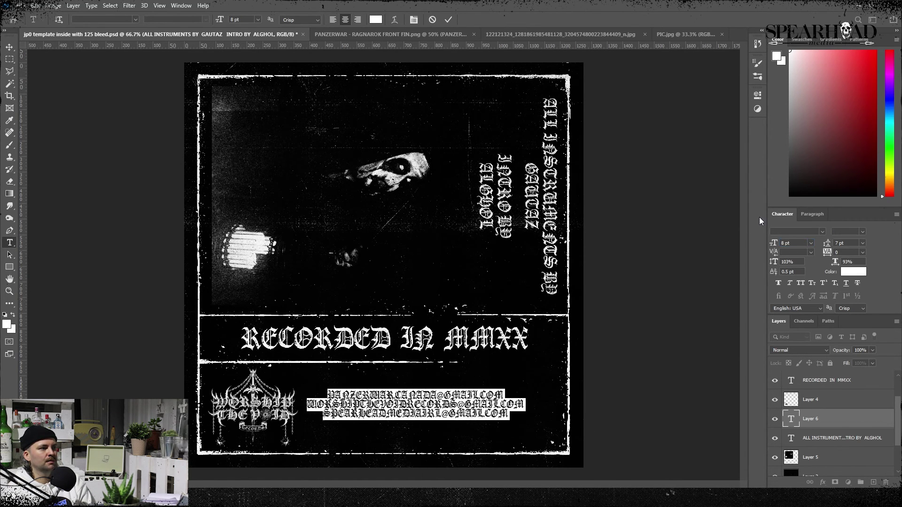
Step: Set the contact text's leading to Auto and right-align its lines
{"action": "left_click", "coordinate": [863, 244]}
{"action": "left_click", "coordinate": [858, 252]}
{"action": "left_click", "coordinate": [357, 20]}
Step: Move the contact text block against the flap's right border, with its first line near the top of the logo
{"action": "left_click", "coordinate": [10, 47]}
{"action": "key", "text": "ctrl+t"}
{"action": "key", "text": "shift+Right"}
{"action": "key", "text": "shift+Right"}
{"action": "key", "text": "shift+Right"}
{"action": "key", "text": "shift+Right"}
{"action": "key", "text": "shift+Right"}
{"action": "key", "text": "shift+Right"}
{"action": "key", "text": "shift+Right"}
{"action": "key", "text": "shift+Right"}
{"action": "key", "text": "shift+Right"}
{"action": "key", "text": "shift+Right"}
{"action": "key", "text": "shift+Right"}
{"action": "key", "text": "shift+Right"}
{"action": "key", "text": "shift+Right"}
{"action": "key", "text": "shift+Right"}
{"action": "key", "text": "shift+Right"}
{"action": "key", "text": "shift+Right"}
{"action": "key", "text": "shift+Right"}
{"action": "key", "text": "shift+Right"}
{"action": "key", "text": "shift+Right"}
{"action": "key", "text": "shift+Right"}
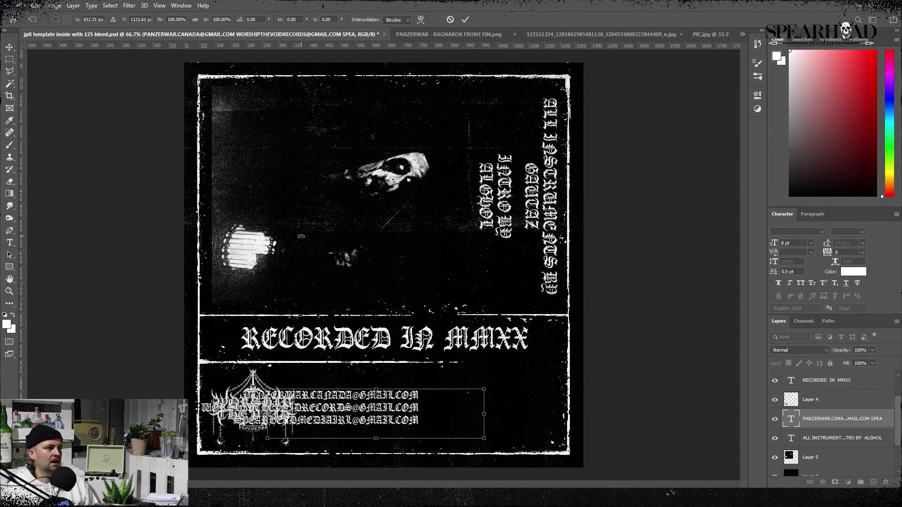
{"action": "key", "text": "shift+Right"}
{"action": "key", "text": "shift+Right"}
{"action": "key", "text": "shift+Right"}
{"action": "key", "text": "shift+Right"}
{"action": "key", "text": "shift+Right"}
{"action": "key", "text": "shift+Right"}
{"action": "key", "text": "shift+Right"}
{"action": "key", "text": "shift+Right"}
{"action": "key", "text": "shift+Right"}
{"action": "key", "text": "shift+Right"}
{"action": "key", "text": "shift+Right"}
{"action": "key", "text": "shift+Right"}
{"action": "key", "text": "shift+Right"}
{"action": "key", "text": "shift+Right"}
{"action": "key", "text": "shift+Right"}
{"action": "key", "text": "shift+Right"}
{"action": "key", "text": "shift+Right"}
{"action": "key", "text": "shift+Right"}
{"action": "key", "text": "shift+Right"}
{"action": "key", "text": "shift+Right"}
{"action": "key", "text": "shift+Up"}
{"action": "key", "text": "shift+Up"}
{"action": "key", "text": "shift+Up"}
{"action": "key", "text": "shift+Up"}
{"action": "key", "text": "Right"}
{"action": "key", "text": "Right"}
{"action": "key", "text": "Right"}
{"action": "key", "text": "shift+Right"}
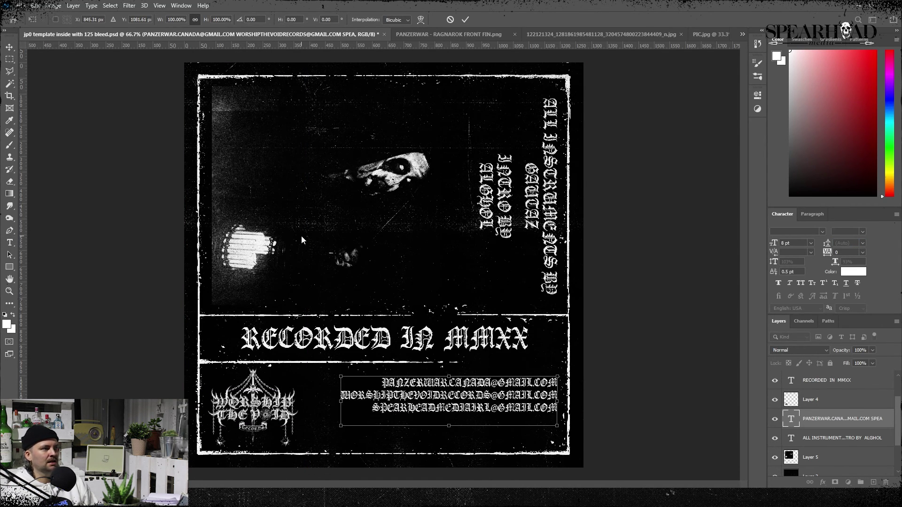
{"action": "key", "text": "Up"}
{"action": "key", "text": "Up"}
{"action": "key", "text": "Up"}
{"action": "key", "text": "Up"}
{"action": "key", "text": "Up"}
{"action": "key", "text": "Up"}
{"action": "key", "text": "Up"}
{"action": "key", "text": "Up"}
{"action": "key", "text": "Up"}
{"action": "key", "text": "Up"}
{"action": "key", "text": "Up"}
{"action": "key", "text": "Up"}
{"action": "key", "text": "Up"}
{"action": "key", "text": "Up"}
{"action": "key", "text": "Up"}
{"action": "key", "text": "Return"}
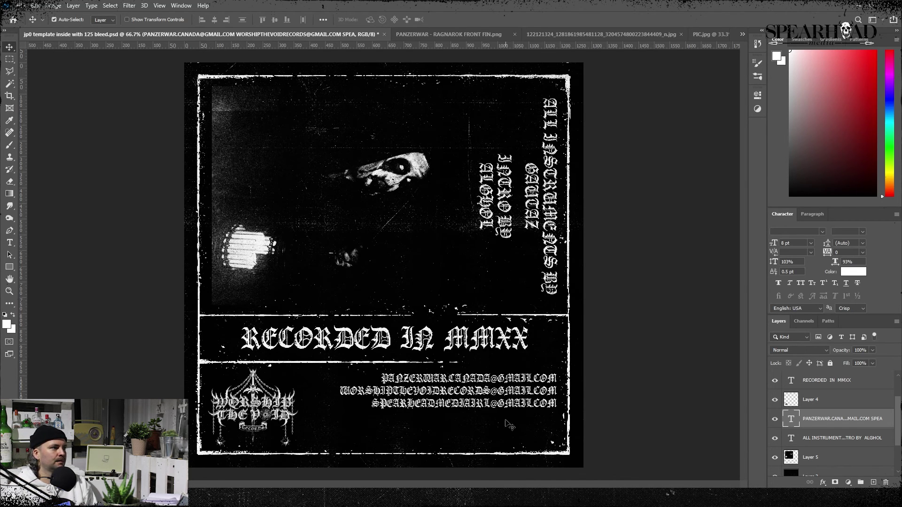
Step: Close the two source photo documents, including PIC.jpg
{"action": "left_click", "coordinate": [664, 37]}
{"action": "key", "text": "ctrl+w"}
{"action": "left_click", "coordinate": [665, 37]}
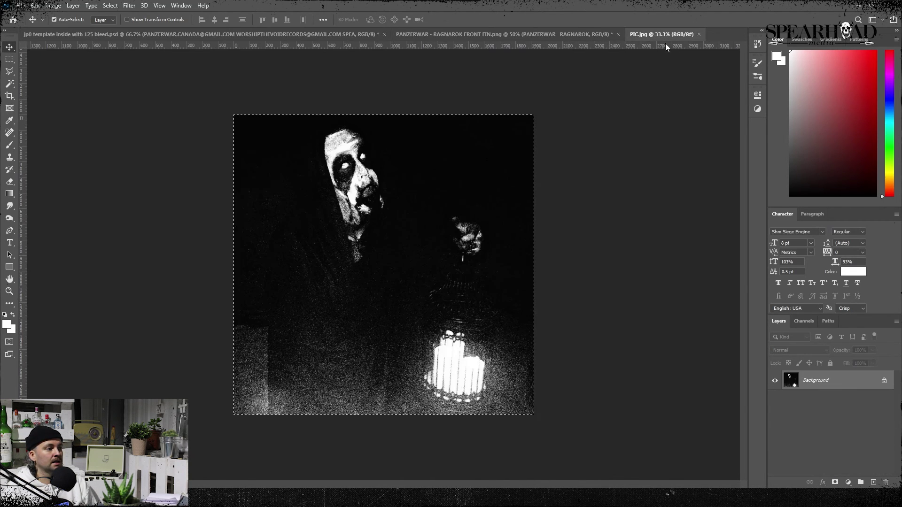
{"action": "key", "text": "ctrl+w"}
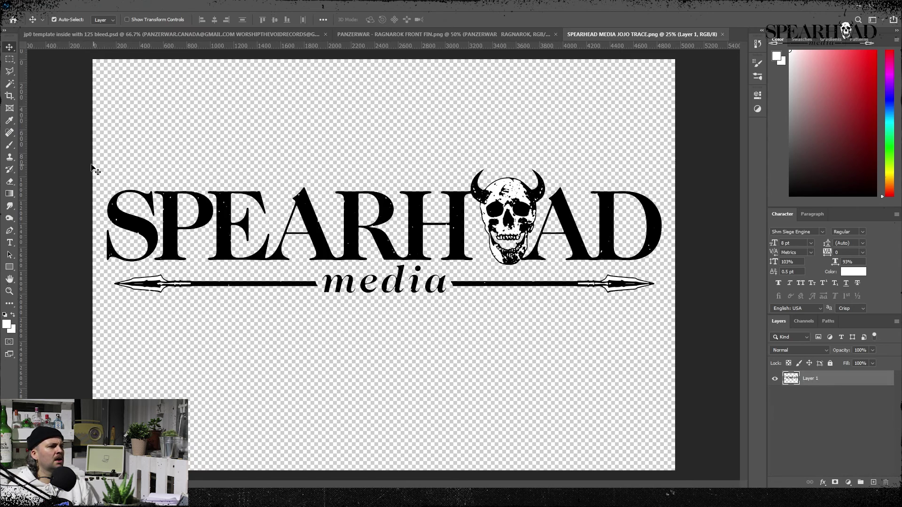
Step: Copy the Spearhead Media logo into the inside layout, shrink it and place it beneath the contact e-mail lines
{"action": "left_click_drag", "start_coordinate": [173, 223], "coordinate": [322, 184]}
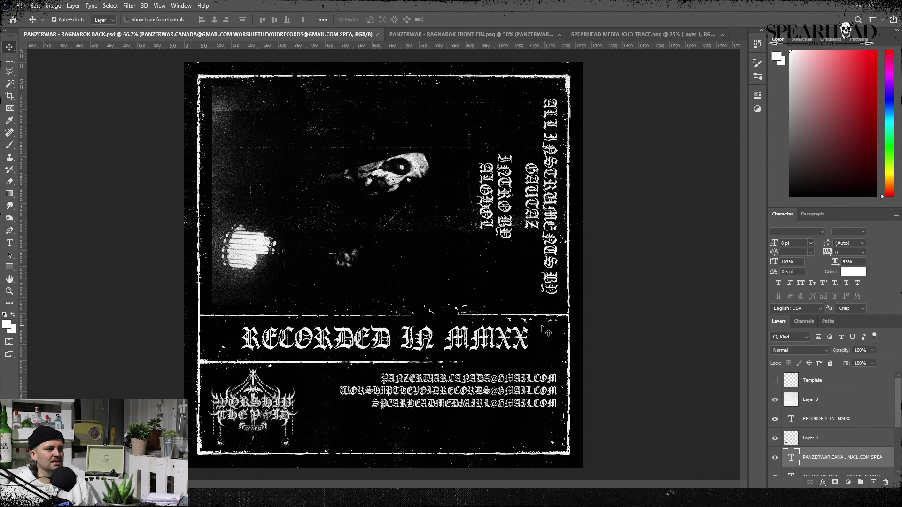
{"action": "key", "text": "ctrl+v"}
{"action": "key", "text": "ctrl+t"}
{"action": "left_click_drag", "start_coordinate": [625, 234], "coordinate": [371, 291]}
{"action": "key", "text": "ctrl+0"}
{"action": "left_click_drag", "start_coordinate": [283, 421], "coordinate": [535, 434]}
{"action": "key", "text": "Return"}
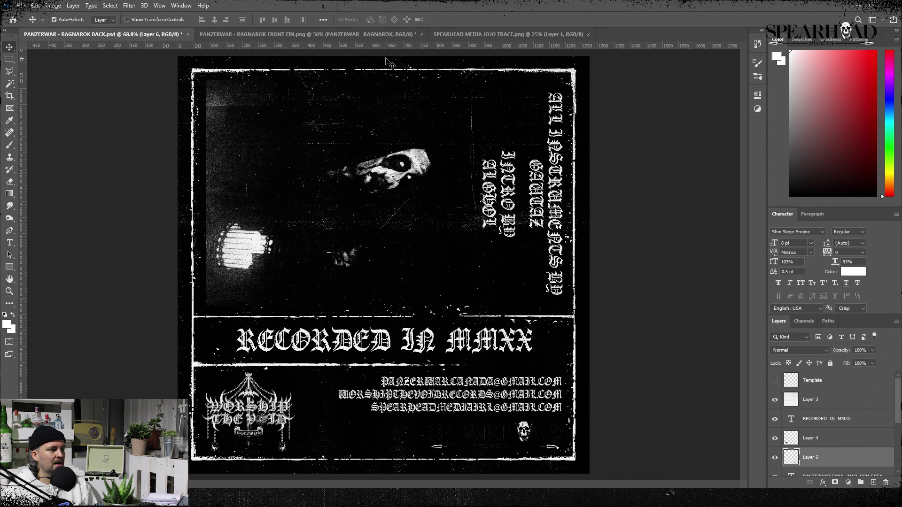
Step: Apply a thin white stroke layer effect to the Spearhead Media logo
{"action": "left_click", "coordinate": [186, 116]}
{"action": "left_click", "coordinate": [530, 161]}
{"action": "left_click", "coordinate": [544, 117]}
{"action": "left_click", "coordinate": [801, 153]}
{"action": "left_click_drag", "start_coordinate": [529, 94], "coordinate": [523, 94]}
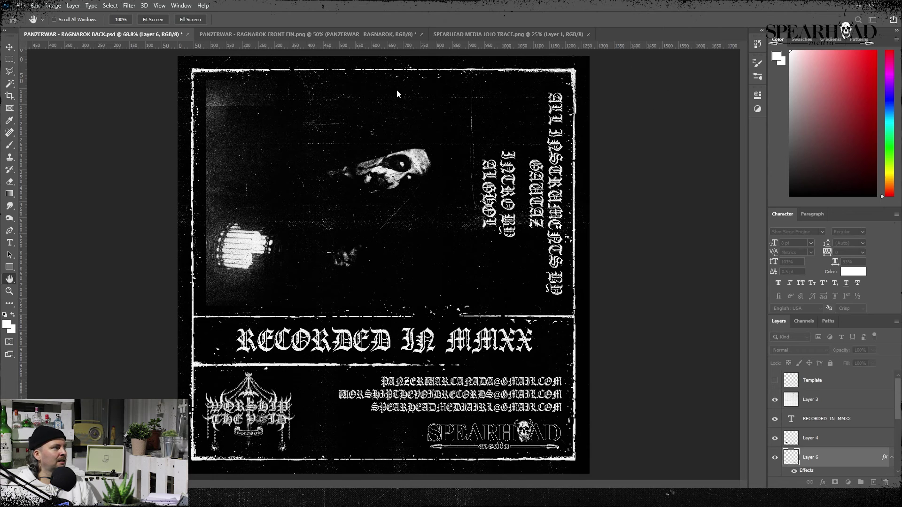
{"action": "key", "text": "Return"}
Step: Hide the logo's stroke, make the logo white and scaled to 93.96%, and rotate the canvas back so the photo is upright
{"action": "right_click", "coordinate": [819, 448]}
{"action": "left_click", "coordinate": [819, 191]}
{"action": "key", "text": "ctrl+1"}
{"action": "scroll", "coordinate": [680, 384], "scroll_direction": "down", "scroll_amount": 4}
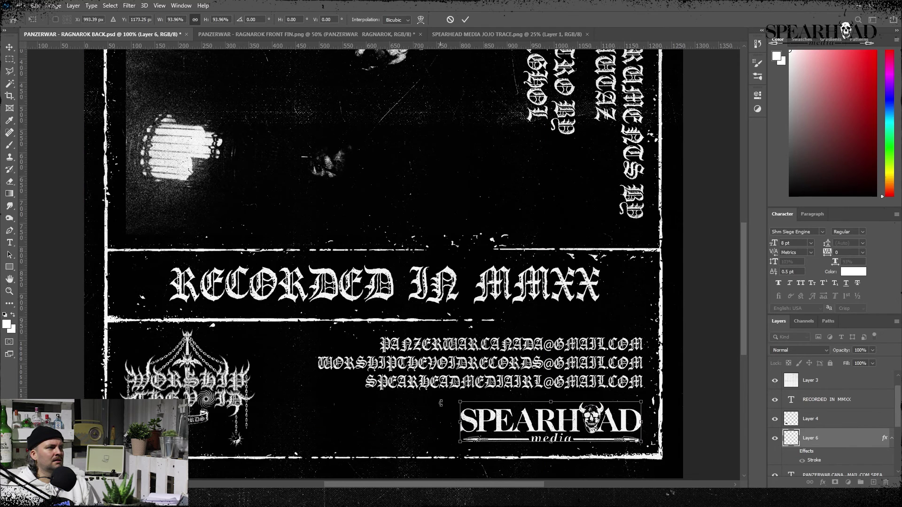
{"action": "scroll", "coordinate": [617, 263], "scroll_direction": "up", "scroll_amount": 2}
{"action": "key", "text": "ctrl+minus"}
{"action": "left_click", "coordinate": [178, 112]}
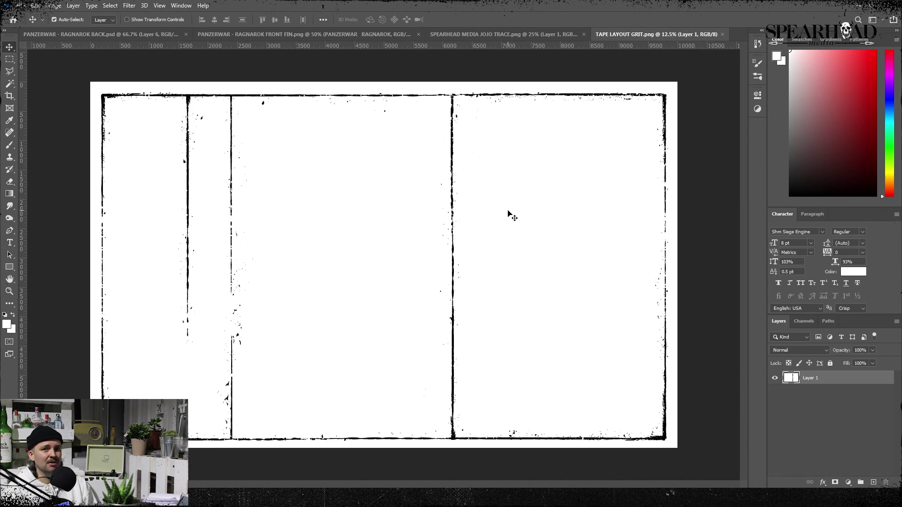
Step: Lasso a piece of the gritty border lines in TAPE LAYOUT GRIT.png and copy it for the inside layout
{"action": "key", "text": "l"}
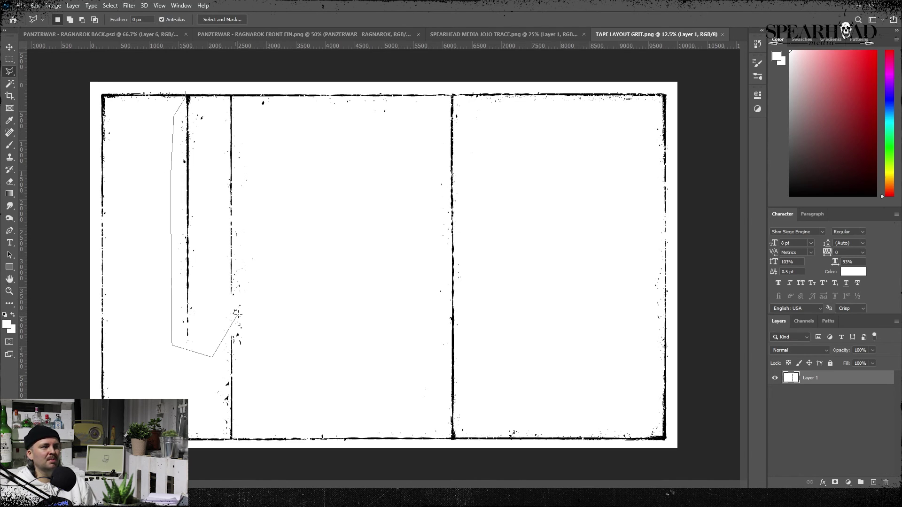
{"action": "left_click", "coordinate": [248, 297]}
{"action": "left_click", "coordinate": [253, 193]}
{"action": "left_click", "coordinate": [191, 88]}
{"action": "key", "text": "ctrl+c"}
{"action": "key", "text": "ctrl+Tab"}
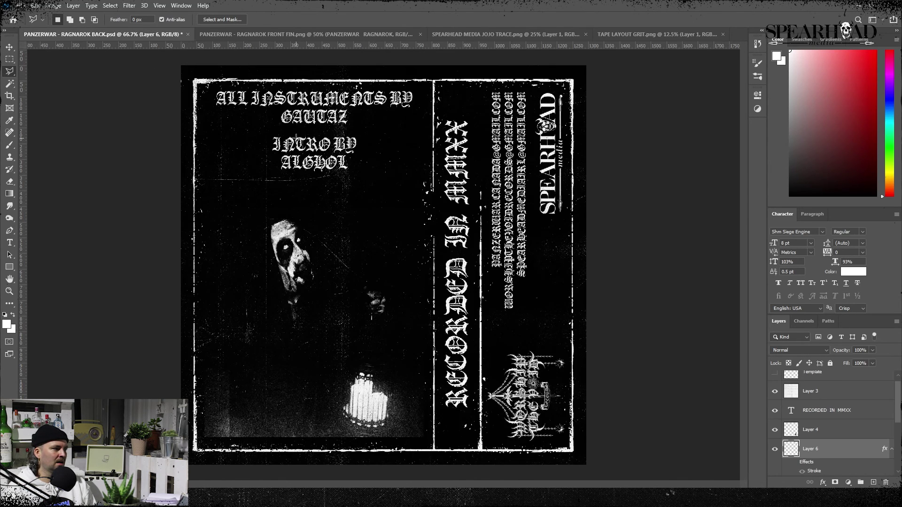
Step: Paste the border fragment, scale it down to fit over the photo panel and flip it vertically
{"action": "key", "text": "ctrl+v"}
{"action": "key", "text": "ctrl+t"}
{"action": "left_click_drag", "start_coordinate": [617, 77], "coordinate": [501, 458]}
{"action": "left_click_drag", "start_coordinate": [352, 472], "coordinate": [470, 133]}
{"action": "left_click_drag", "start_coordinate": [301, 121], "coordinate": [407, 466]}
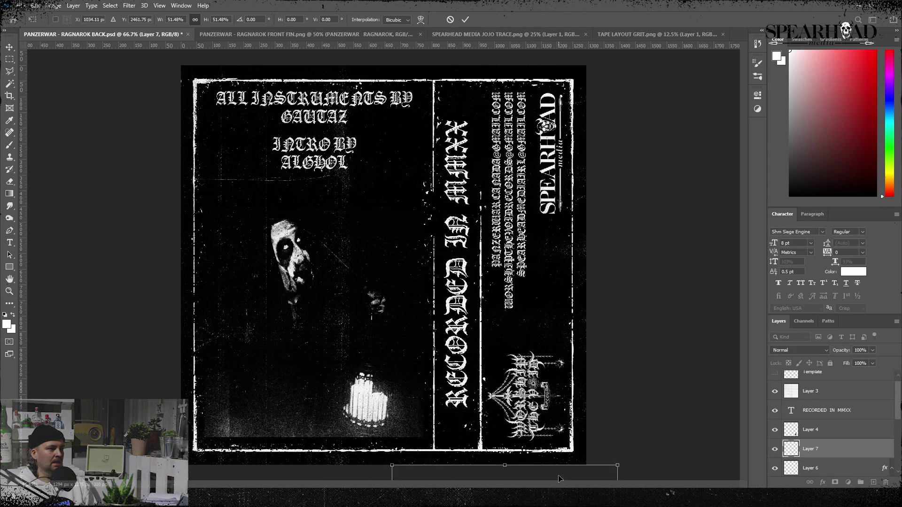
{"action": "left_click_drag", "start_coordinate": [507, 473], "coordinate": [319, 125]}
{"action": "left_click_drag", "start_coordinate": [429, 120], "coordinate": [360, 349]}
{"action": "left_click_drag", "start_coordinate": [329, 353], "coordinate": [378, 106]}
{"action": "left_click_drag", "start_coordinate": [408, 116], "coordinate": [367, 248]}
{"action": "left_click_drag", "start_coordinate": [347, 301], "coordinate": [396, 126]}
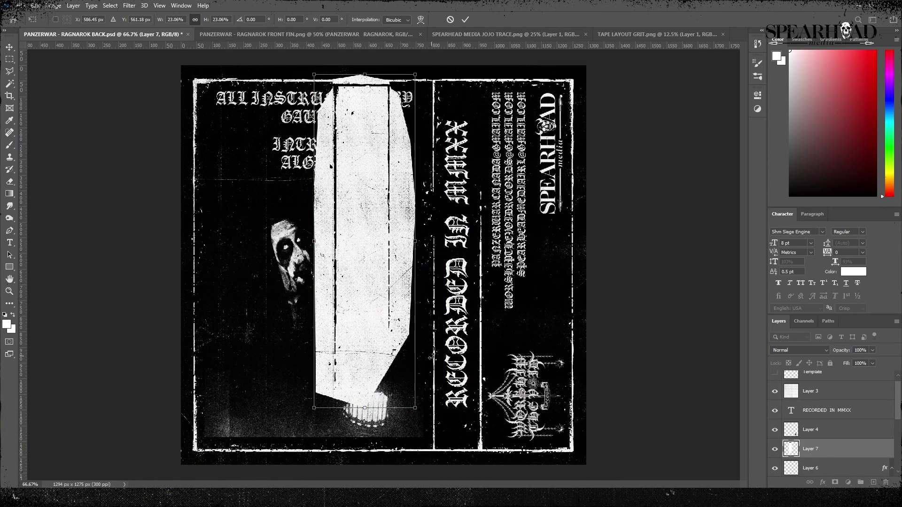
{"action": "left_click_drag", "start_coordinate": [415, 408], "coordinate": [407, 383]}
{"action": "key", "text": "Return"}
{"action": "left_click", "coordinate": [38, 5]}
{"action": "left_click", "coordinate": [216, 321]}
Step: Delete the fragment's white areas with the Magic Wand and invert its lines to white
{"action": "left_click", "coordinate": [13, 86]}
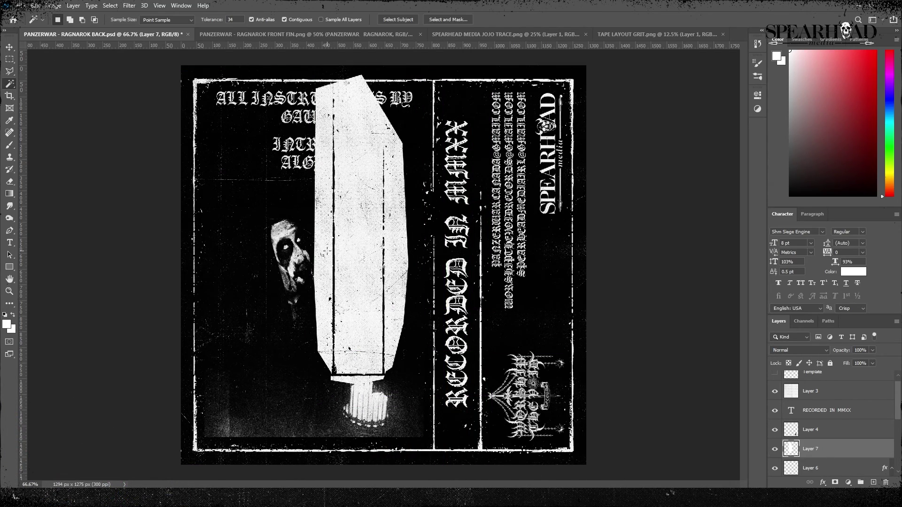
{"action": "left_click", "coordinate": [358, 234]}
{"action": "left_click", "coordinate": [358, 379], "text": "shift"}
{"action": "key", "text": "Delete"}
{"action": "left_click", "coordinate": [13, 58]}
{"action": "key", "text": "ctrl+d"}
{"action": "key", "text": "ctrl+i"}
Step: Move the border fragment to the photo's lower-left corner, aligned with the photo's left and lower edges
{"action": "key", "text": "ctrl+t"}
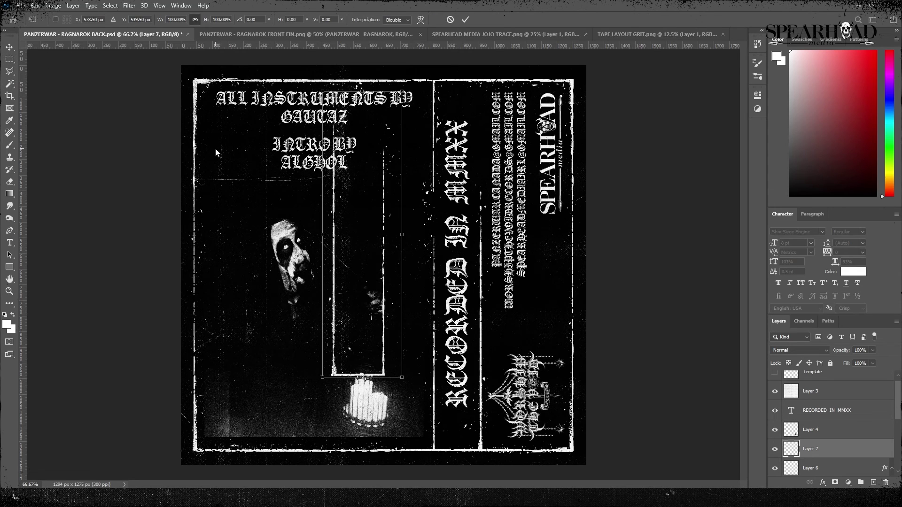
{"action": "left_click_drag", "start_coordinate": [358, 236], "coordinate": [234, 296]}
{"action": "key", "text": "Right"}
{"action": "key", "text": "Right"}
{"action": "key", "text": "Right"}
{"action": "key", "text": "Right"}
{"action": "key", "text": "Right"}
{"action": "key", "text": "Down"}
{"action": "key", "text": "Down"}
{"action": "key", "text": "Down"}
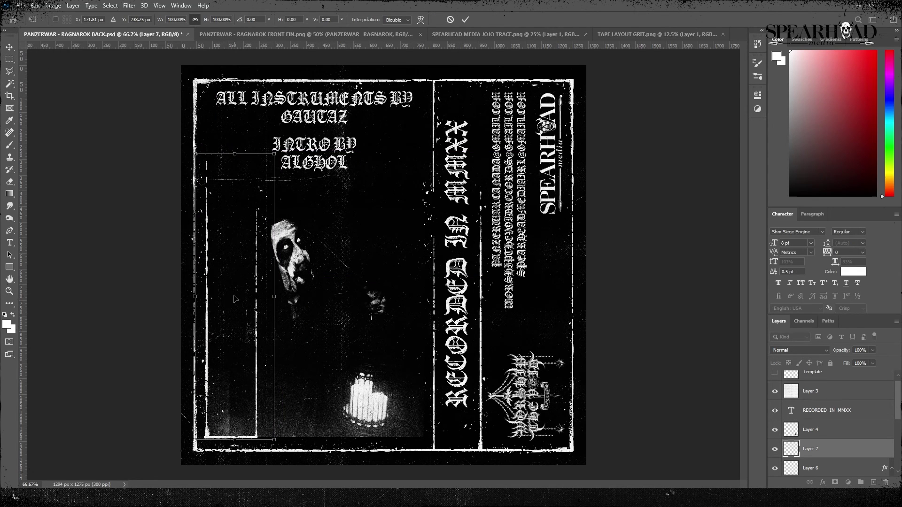
{"action": "key", "text": "Return"}
Step: Duplicate the corner fragment to the photo's right side and erase both inner vertical lines
{"action": "key", "text": "ctrl+j"}
{"action": "key", "text": "ctrl+t"}
{"action": "left_click_drag", "start_coordinate": [228, 284], "coordinate": [395, 283]}
{"action": "key", "text": "Return"}
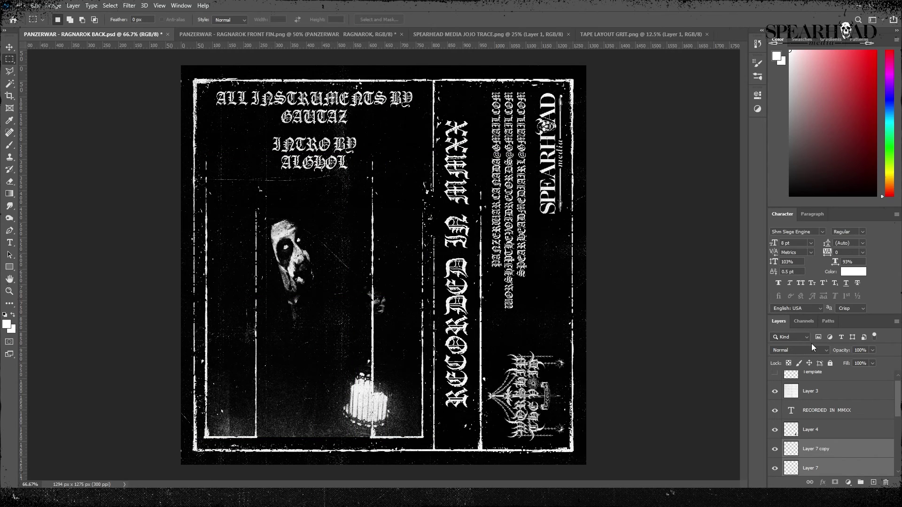
{"action": "key", "text": "e"}
{"action": "mouse_move", "coordinate": [364, 289]}
{"action": "left_mouse_down"}
{"action": "mouse_move", "coordinate": [373, 309]}
{"action": "mouse_move", "coordinate": [366, 428]}
{"action": "left_mouse_up"}
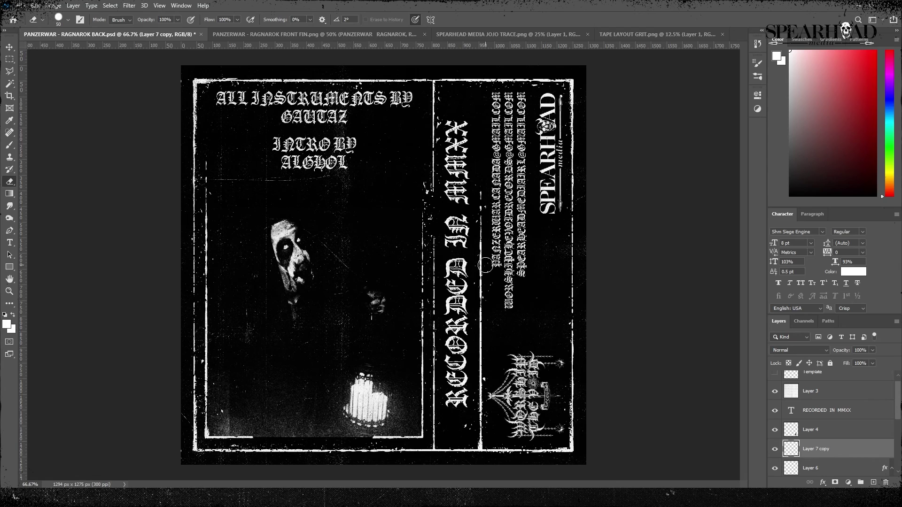
Step: Flip the combined frame horizontally and nudge it left to line up with the photo's side edges
{"action": "left_click", "coordinate": [9, 47]}
{"action": "key", "text": "shift+Left"}
{"action": "key", "text": "shift+Left"}
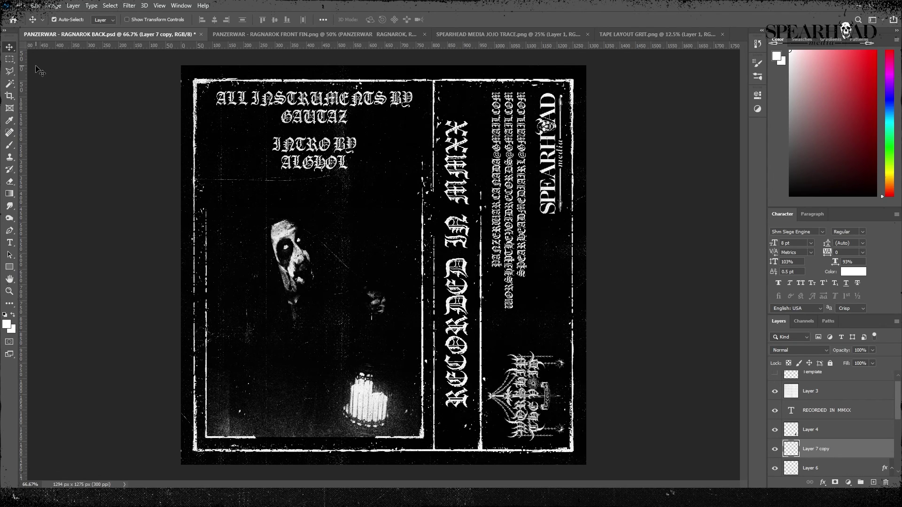
{"action": "key", "text": "Left"}
{"action": "key", "text": "Left"}
{"action": "key", "text": "e"}
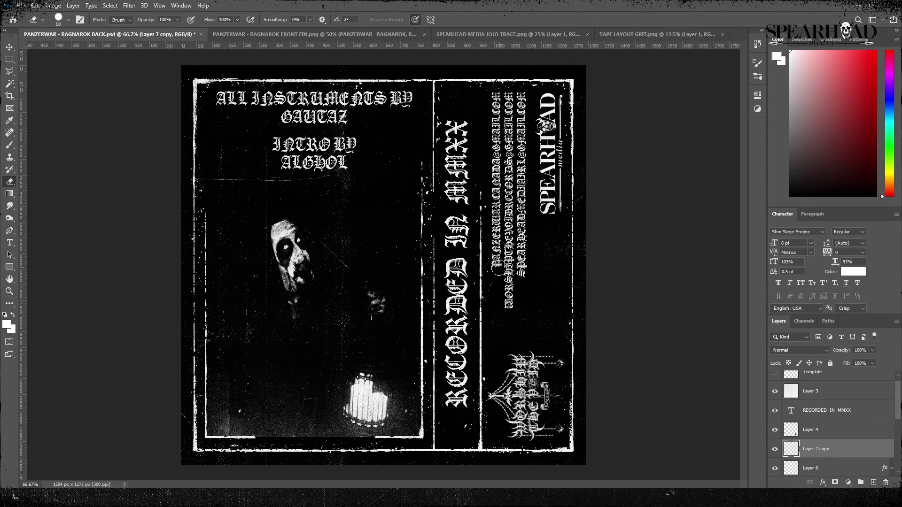
Step: Marquee-select and copy a section of the long vertical line between the right-hand panels in TAPE LAYOUT GRIT.png
{"action": "key", "text": "ctrl+shift+Tab"}
{"action": "key", "text": "m"}
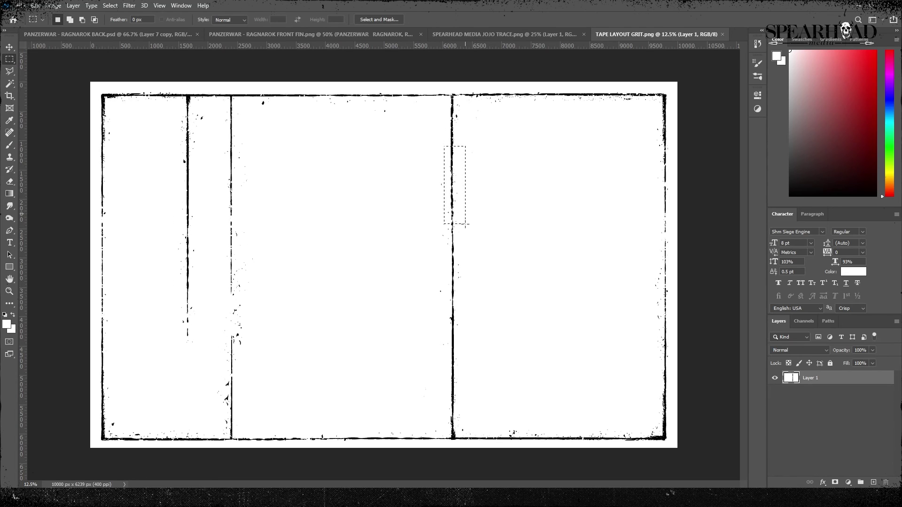
{"action": "left_click_drag", "start_coordinate": [466, 225], "coordinate": [465, 303]}
{"action": "key", "text": "Return"}
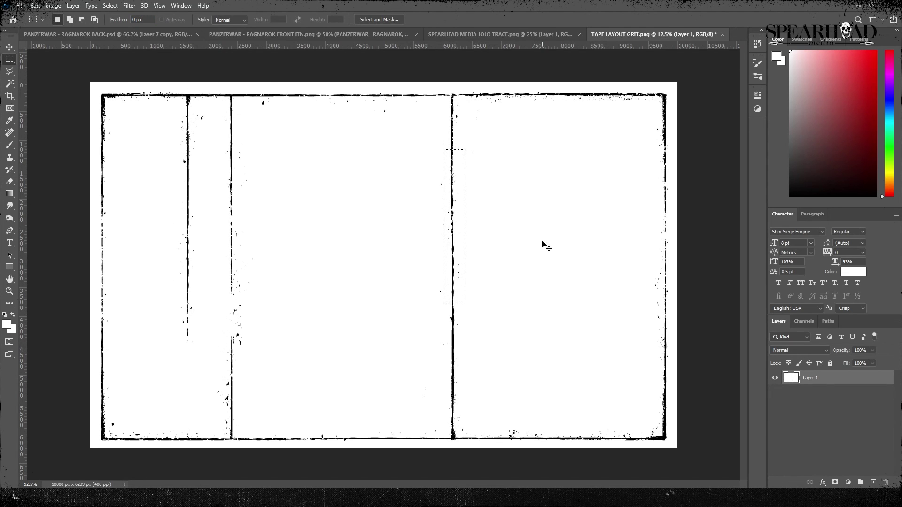
Step: Paste the line section into the inside layout, shrink it and rotate it -90° to lie horizontally
{"action": "left_click", "coordinate": [108, 35]}
{"action": "key", "text": "ctrl+v"}
{"action": "key", "text": "ctrl+t"}
{"action": "key", "text": "ctrl+minus"}
{"action": "key", "text": "ctrl+minus"}
{"action": "key", "text": "ctrl+minus"}
{"action": "key", "text": "ctrl+minus"}
{"action": "left_click_drag", "start_coordinate": [397, 421], "coordinate": [376, 273]}
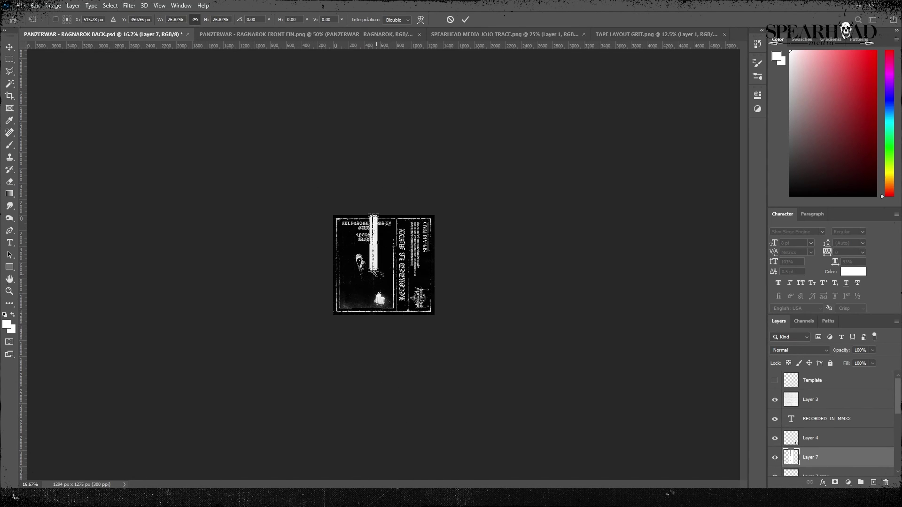
{"action": "left_click_drag", "start_coordinate": [301, 274], "coordinate": [430, 399]}
Step: Scale the horizontal strip to 23.40% and position it between the frame's sides near the photo's lower edge
{"action": "key", "text": "ctrl+plus"}
{"action": "key", "text": "ctrl+plus"}
{"action": "key", "text": "ctrl+plus"}
{"action": "left_click_drag", "start_coordinate": [371, 197], "coordinate": [348, 329]}
{"action": "left_click_drag", "start_coordinate": [247, 328], "coordinate": [257, 329]}
{"action": "left_click_drag", "start_coordinate": [412, 328], "coordinate": [401, 329]}
{"action": "left_click_drag", "start_coordinate": [381, 324], "coordinate": [381, 376]}
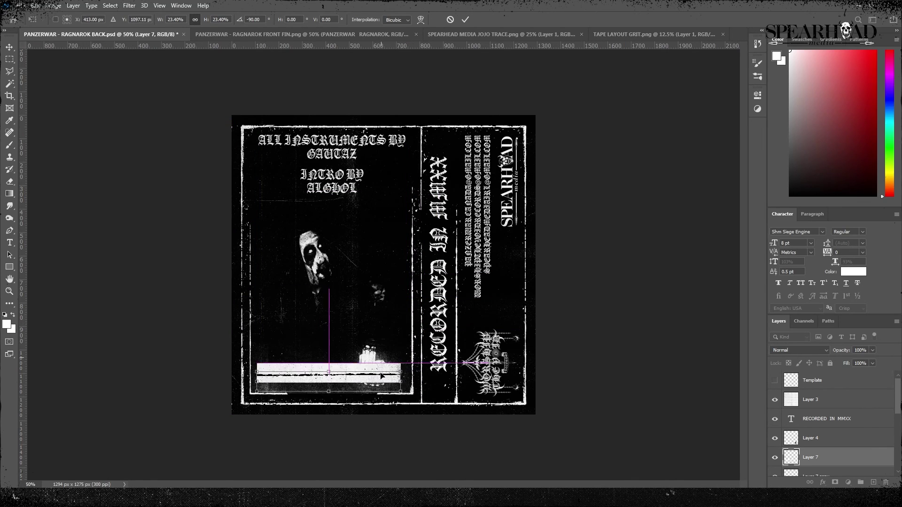
{"action": "key", "text": "Return"}
Step: Remove the strip's white background with the Magic Wand and invert the remaining line to white
{"action": "left_click", "coordinate": [10, 84]}
{"action": "left_click", "coordinate": [297, 388]}
{"action": "key", "text": "Delete"}
{"action": "left_click", "coordinate": [9, 59]}
{"action": "left_click", "coordinate": [441, 145]}
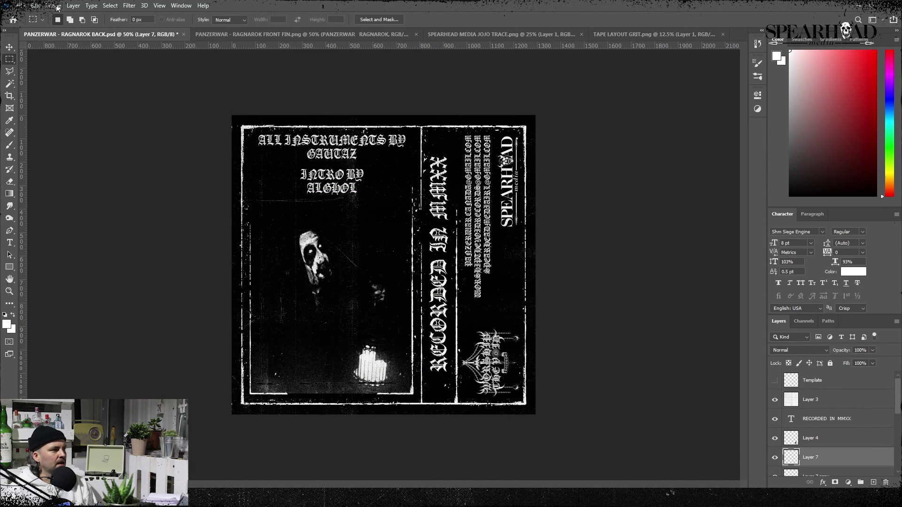
Step: Move the line strip down into the gap in the photo frame's lower edge
{"action": "left_click", "coordinate": [10, 47]}
{"action": "key", "text": "shift+Down"}
{"action": "key", "text": "shift+Down"}
{"action": "key", "text": "shift+Down"}
{"action": "key", "text": "shift+Down"}
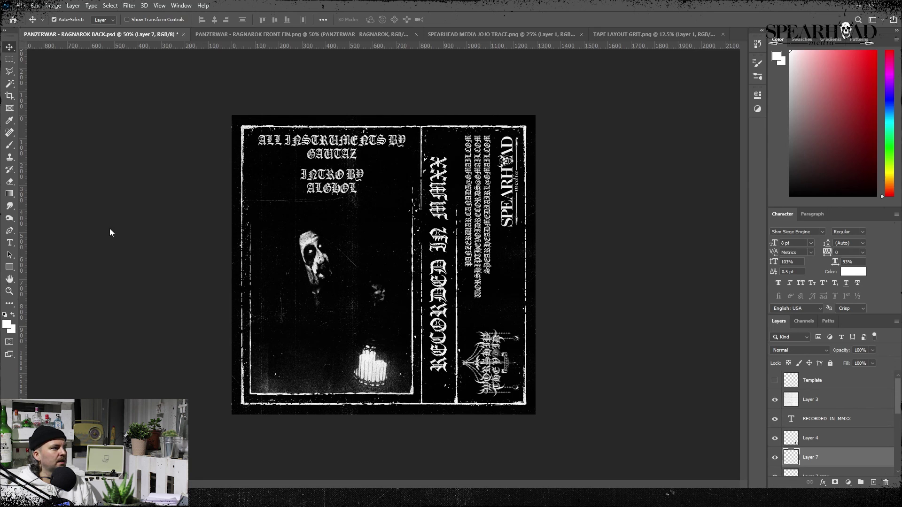
{"action": "key", "text": "Down"}
Step: Stretch the line strip to 105.72% width to bridge the gap in the frame's lower edge
{"action": "key", "text": "ctrl+plus"}
{"action": "key", "text": "ctrl+plus"}
{"action": "left_click_drag", "start_coordinate": [718, 424], "coordinate": [784, 226]}
{"action": "key", "text": "ctrl+t"}
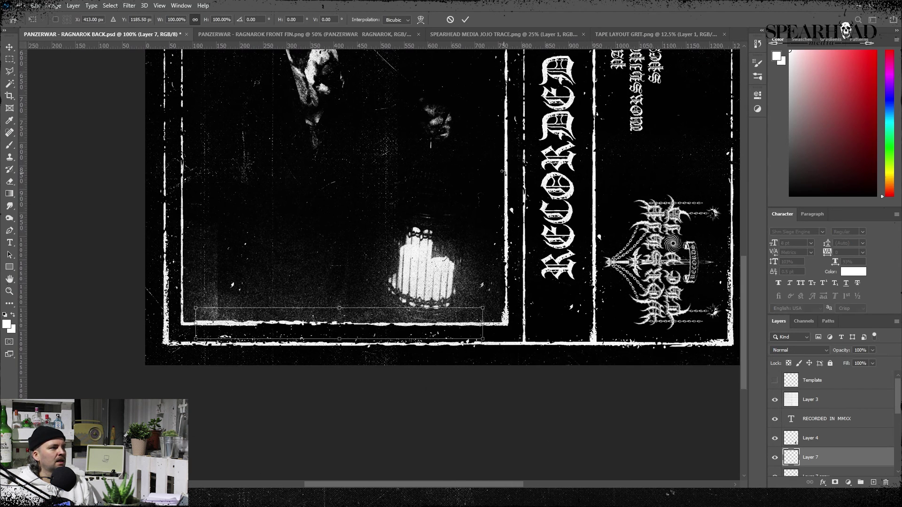
{"action": "left_click_drag", "start_coordinate": [198, 323], "coordinate": [187, 323]}
{"action": "left_click_drag", "start_coordinate": [485, 324], "coordinate": [492, 323]}
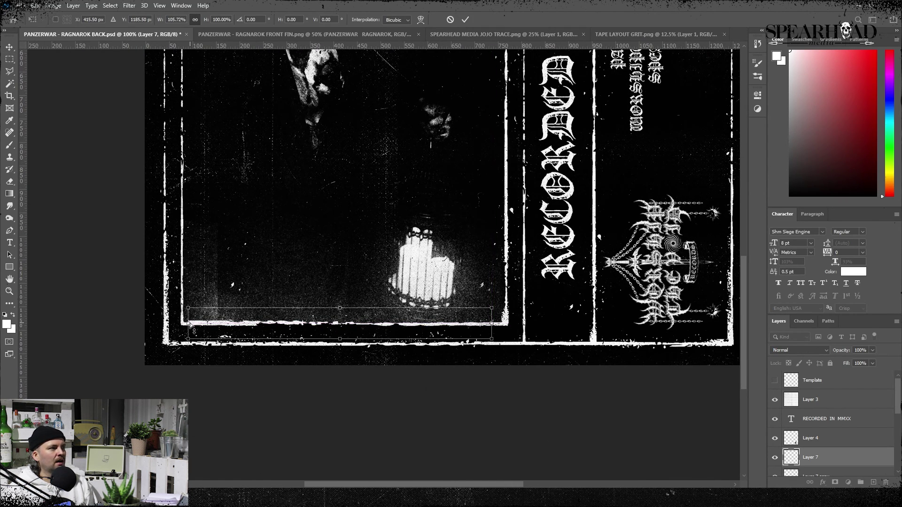
{"action": "key", "text": "Return"}
Step: Clean up the joins in the frame's lower edge with the Eraser and merge the strip with the frame layer
{"action": "key", "text": "ctrl+j"}
{"action": "key", "text": "e"}
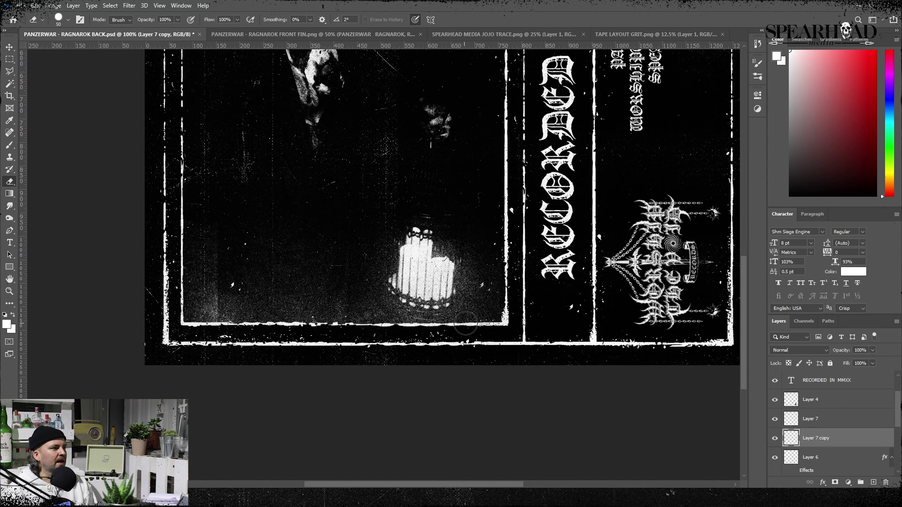
{"action": "key", "text": "ctrl+z"}
Step: Try a stroke layer effect on the merged photo frame and undo it
{"action": "left_click", "coordinate": [80, 6]}
{"action": "left_click", "coordinate": [194, 122]}
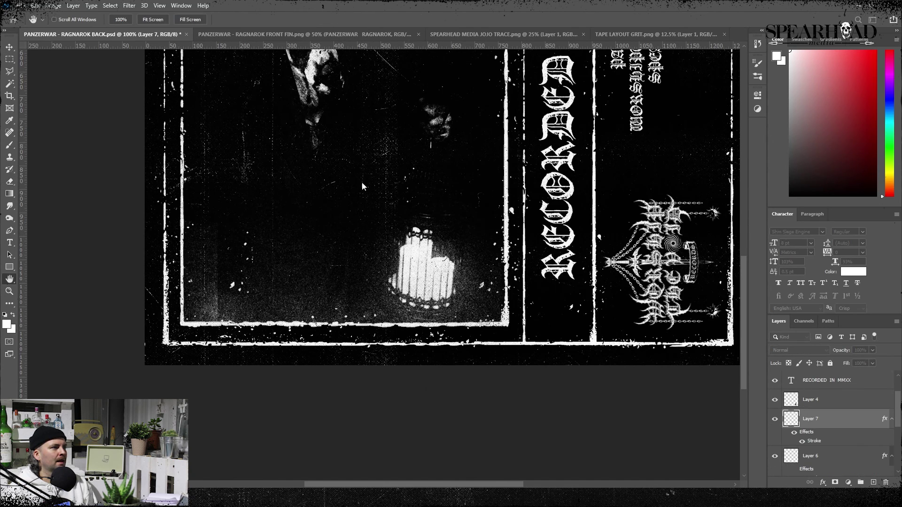
{"action": "left_click", "coordinate": [209, 179]}
{"action": "left_click", "coordinate": [292, 113]}
{"action": "left_click", "coordinate": [814, 159]}
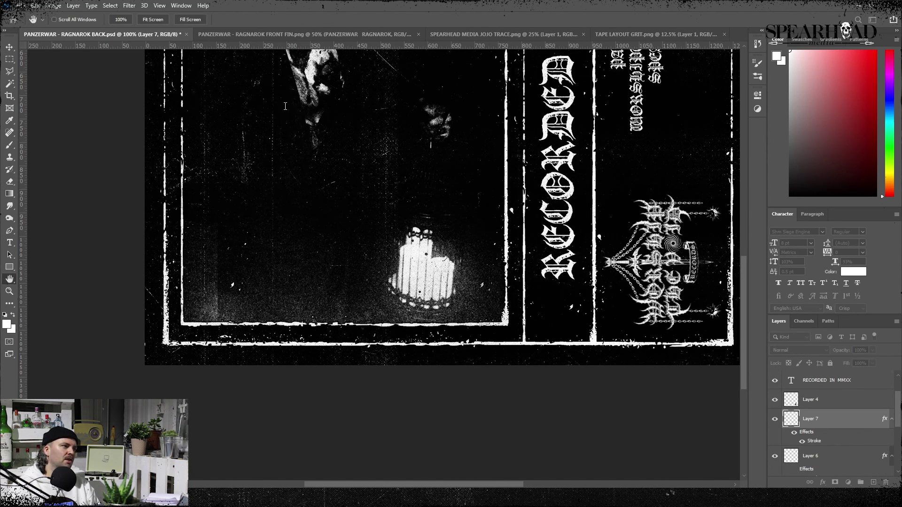
{"action": "key", "text": "e"}
{"action": "key", "text": "ctrl+minus"}
{"action": "key", "text": "ctrl+minus"}
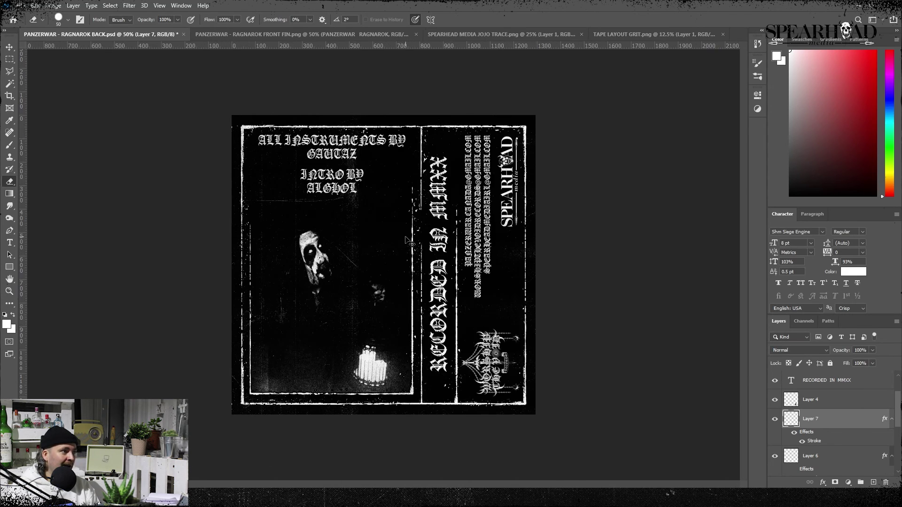
{"action": "key", "text": "ctrl+plus"}
{"action": "key", "text": "ctrl+z"}
Step: Select Layer 1 and set up the Brush with black as the foreground colour and a size of 150
{"action": "scroll", "coordinate": [826, 423], "scroll_direction": "down", "scroll_amount": 5}
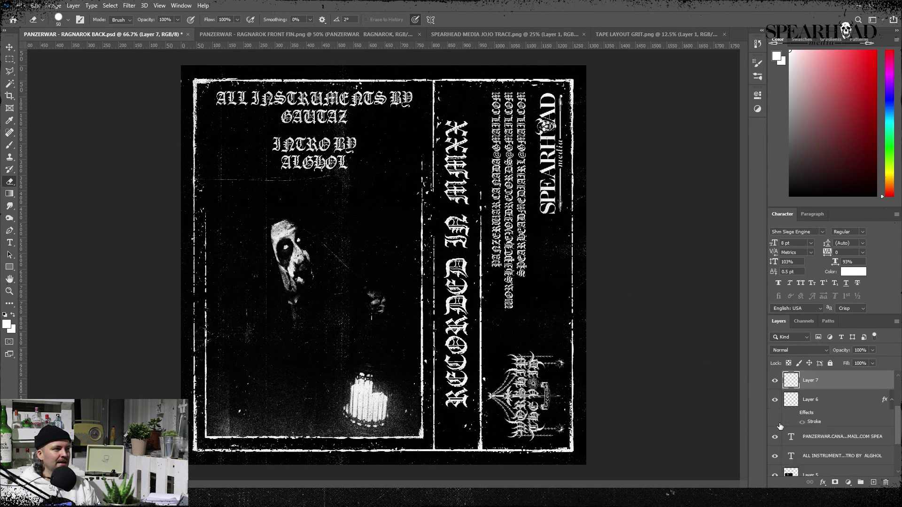
{"action": "left_click", "coordinate": [811, 447]}
{"action": "key", "text": "b"}
{"action": "key", "text": "x"}
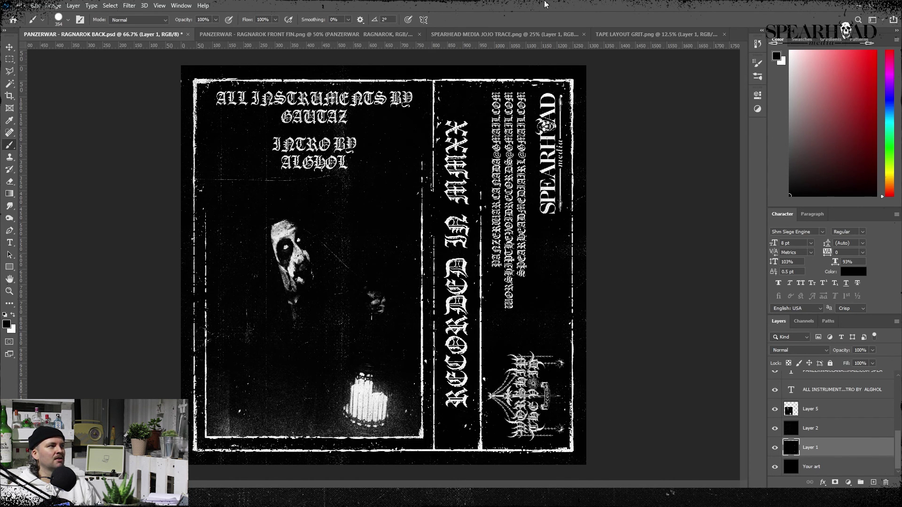
{"action": "key", "text": "bracketleft"}
{"action": "key", "text": "bracketleft"}
{"action": "key", "text": "bracketleft"}
{"action": "key", "text": "bracketleft"}
{"action": "key", "text": "bracketleft"}
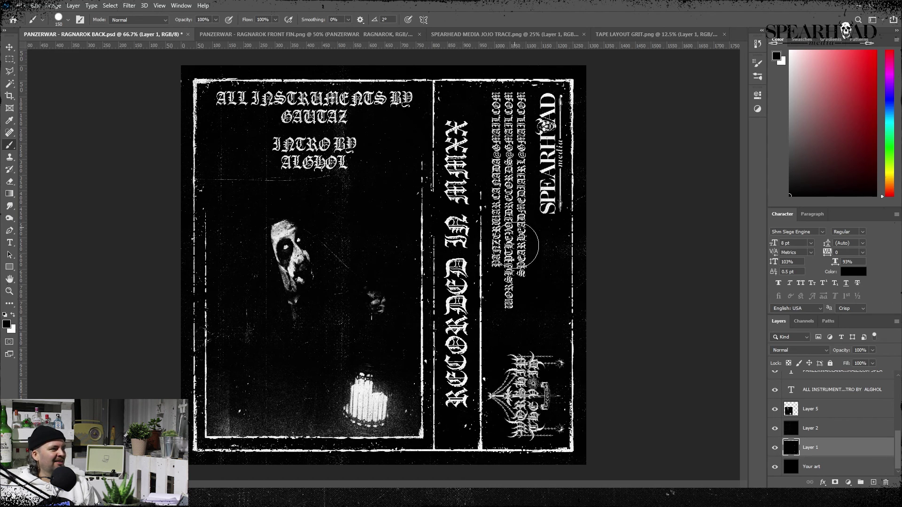
{"action": "left_click", "coordinate": [292, 35]}
{"action": "left_click", "coordinate": [162, 35]}
{"action": "scroll", "coordinate": [796, 436], "scroll_direction": "up", "scroll_amount": 4}
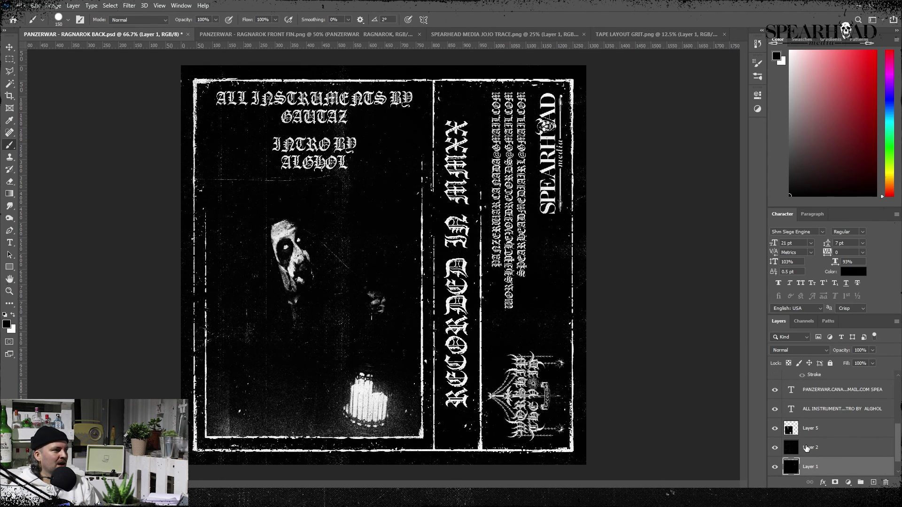
{"action": "scroll", "coordinate": [795, 450], "scroll_direction": "down", "scroll_amount": 4}
{"action": "key", "text": "i"}
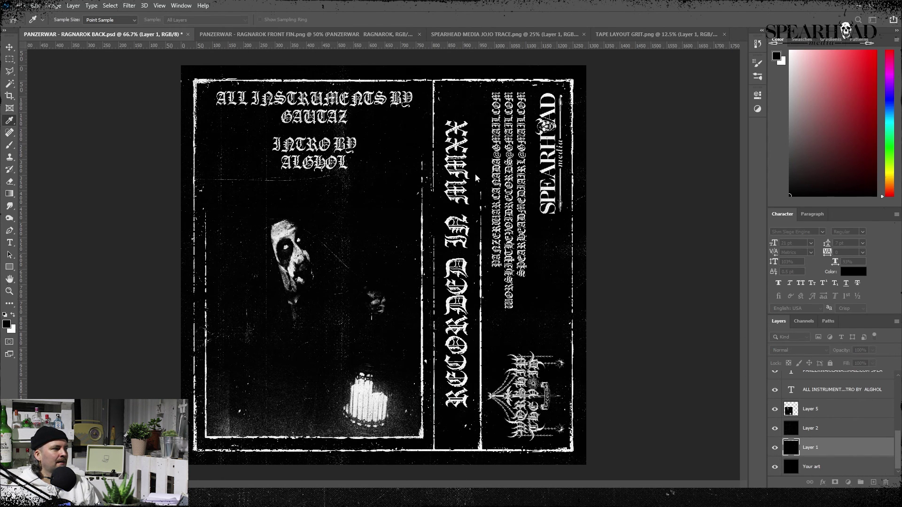
{"action": "key", "text": "b"}
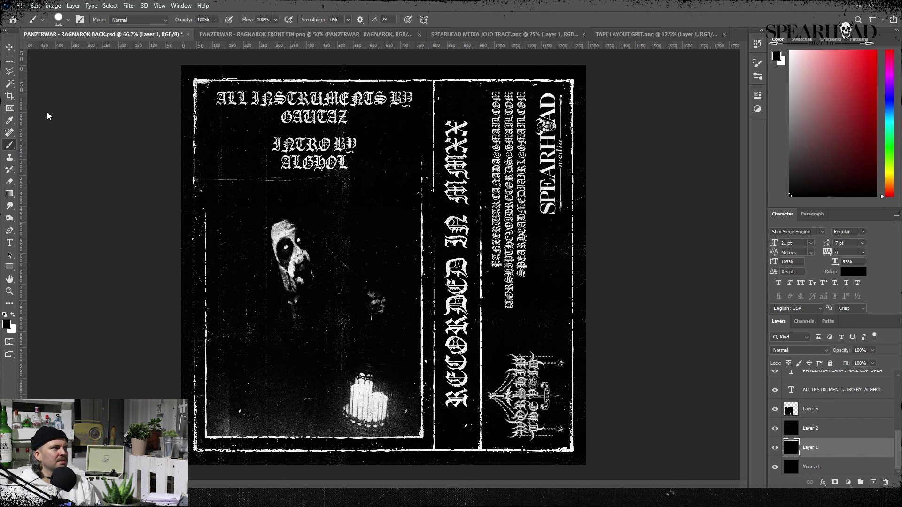
Step: Select Layer 5 and save the PANZERWAR - RAGNAROK BACK.psd document
{"action": "left_click", "coordinate": [817, 408]}
{"action": "key", "text": "i"}
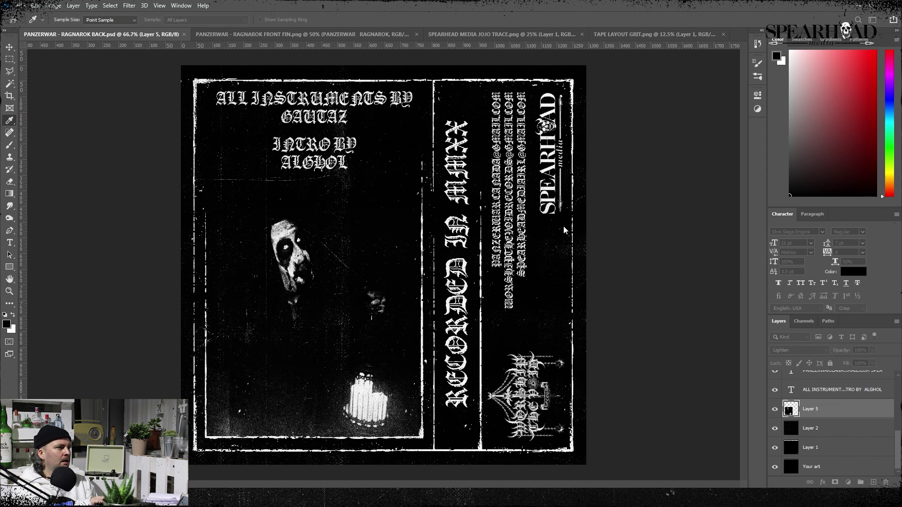
{"action": "key", "text": "b"}
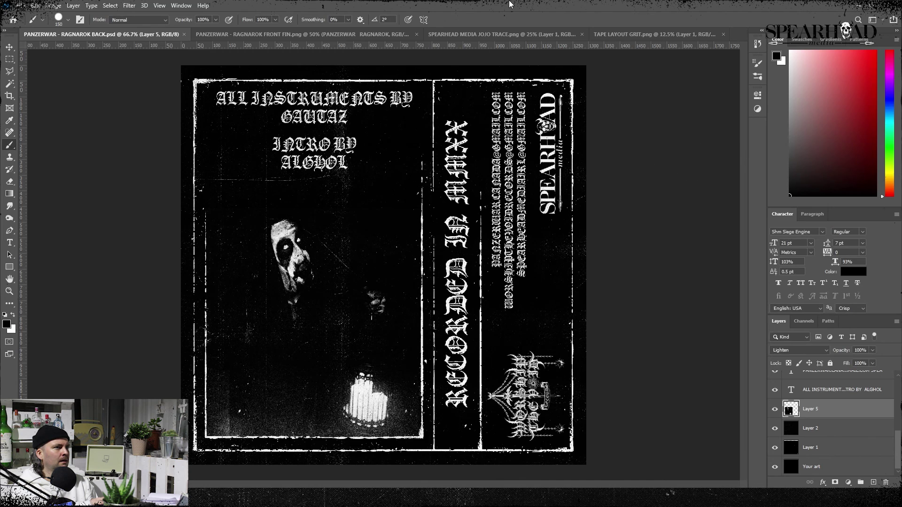
Step: Rotate the whole canvas 90° clockwise so the contact lines read horizontally
{"action": "left_click", "coordinate": [193, 108]}
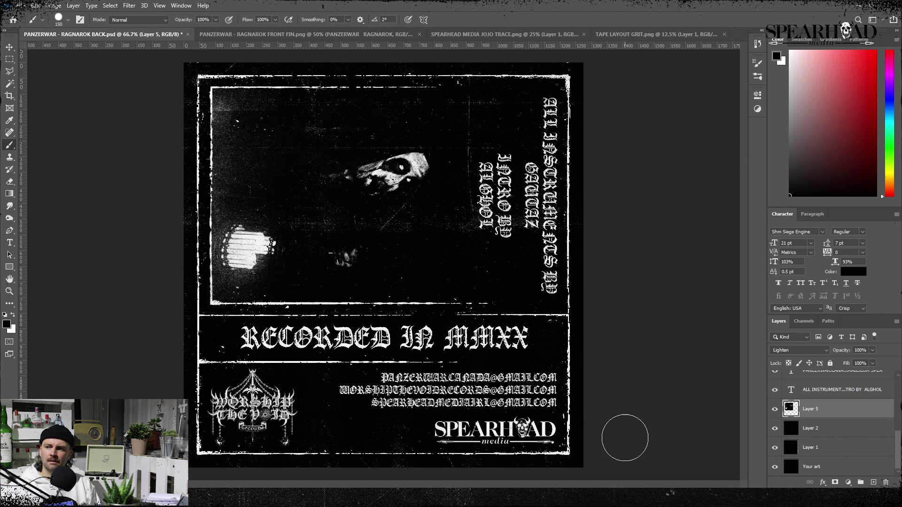
{"action": "key", "text": "ctrl+plus"}
{"action": "key", "text": "ctrl+plus"}
{"action": "left_click_drag", "start_coordinate": [680, 318], "coordinate": [525, 240]}
Step: Try other fonts, including Flyerfonts WhiteHouse and Flyerfonts DisEngage, on the @ sign in the first contact e-mail line
{"action": "key", "text": "t"}
{"action": "double_click", "coordinate": [494, 274]}
{"action": "left_click", "coordinate": [135, 22]}
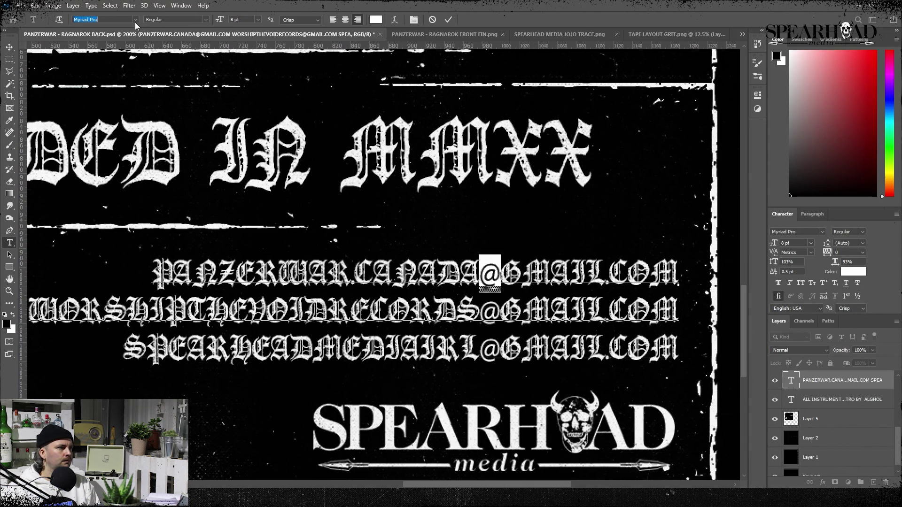
{"action": "key", "text": "Down"}
{"action": "key", "text": "Down"}
{"action": "key", "text": "Down"}
{"action": "key", "text": "Down"}
{"action": "key", "text": "Down"}
{"action": "key", "text": "Down"}
{"action": "key", "text": "Down"}
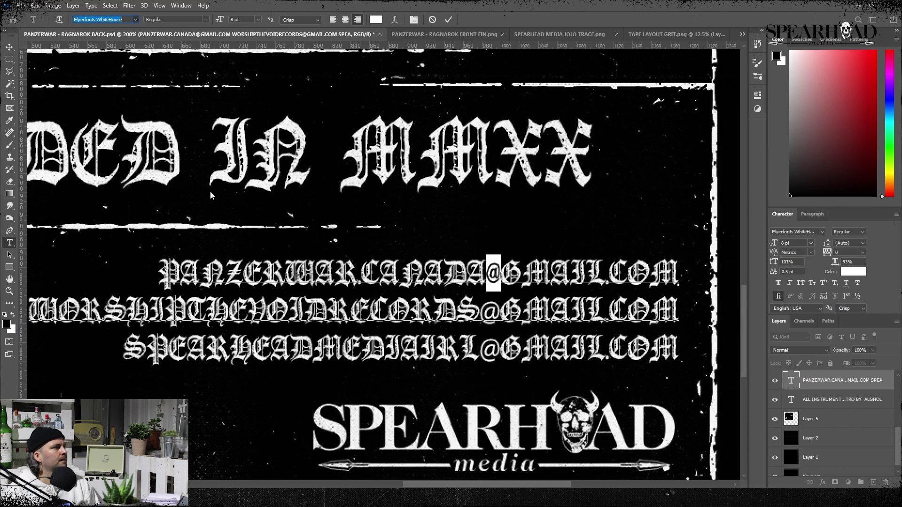
{"action": "key", "text": "Up"}
{"action": "key", "text": "Up"}
{"action": "key", "text": "Up"}
{"action": "key", "text": "Up"}
{"action": "key", "text": "Up"}
{"action": "key", "text": "Up"}
{"action": "key", "text": "Up"}
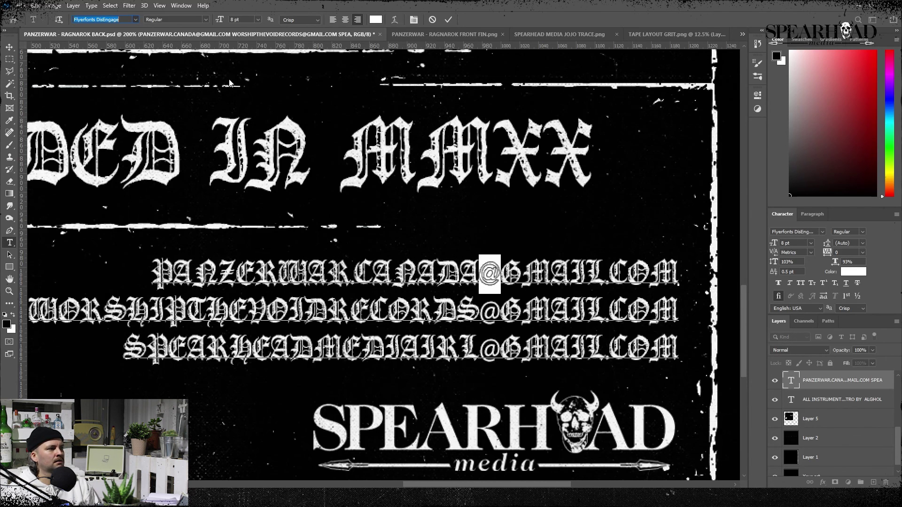
{"action": "key", "text": "Up"}
{"action": "key", "text": "Up"}
{"action": "left_click", "coordinate": [9, 59]}
Step: Rotate the canvas back 90° counterclockwise and show the full artwork
{"action": "key", "text": "ctrl+0"}
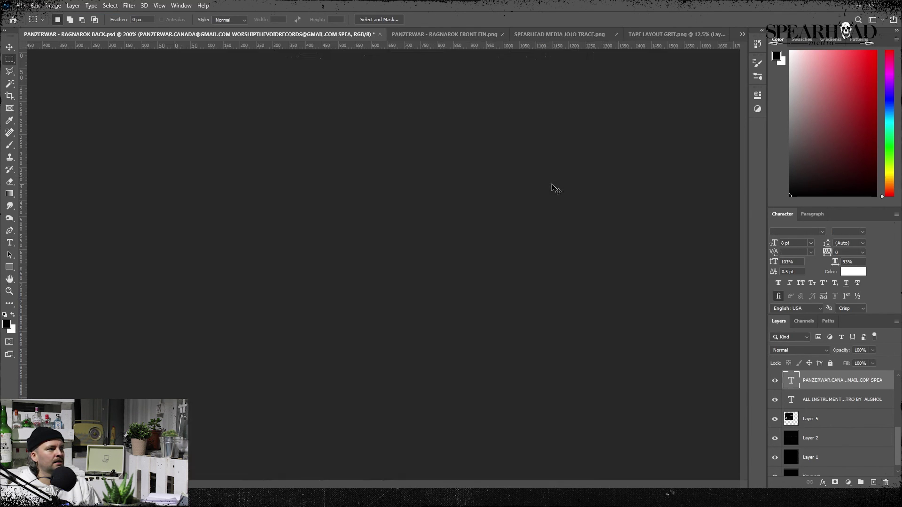
{"action": "left_click", "coordinate": [201, 118]}
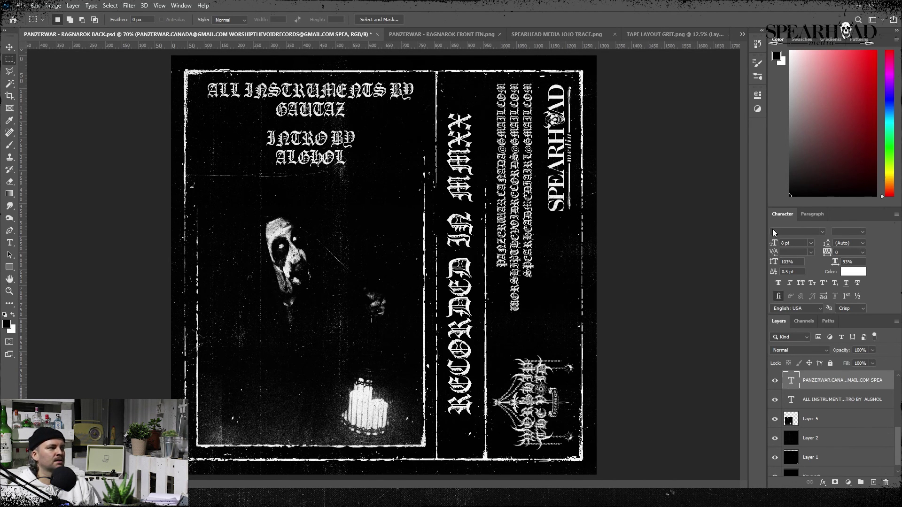
Step: Flatten all layers into a single background and undo the flattening
{"action": "left_click", "coordinate": [840, 428]}
{"action": "key", "text": "ctrl+shift+e"}
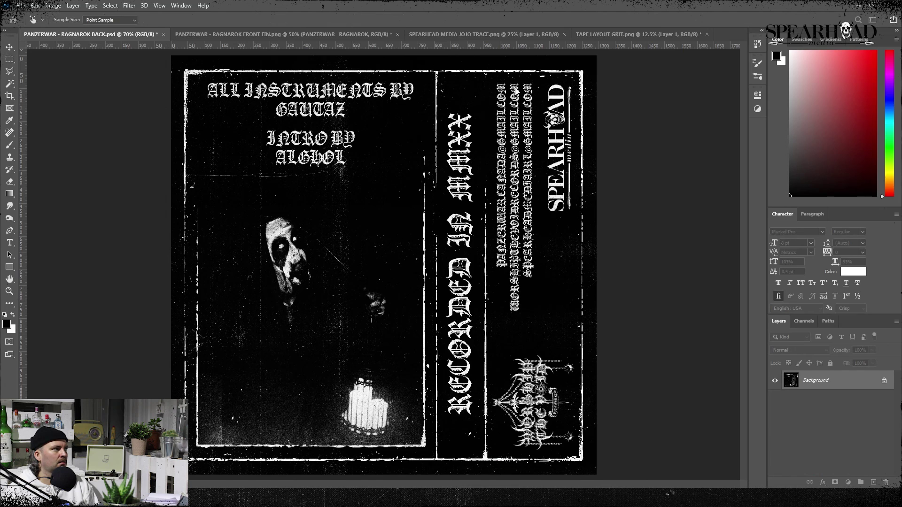
{"action": "key", "text": "i"}
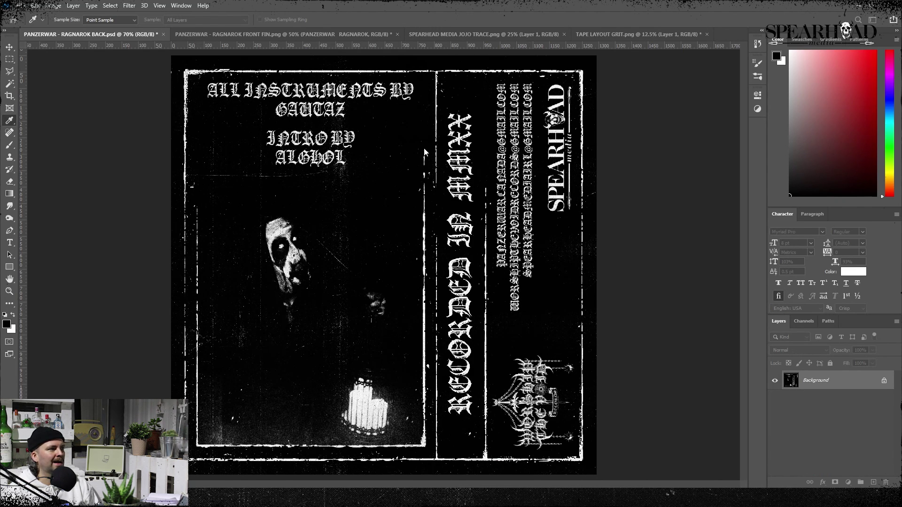
{"action": "key", "text": "m"}
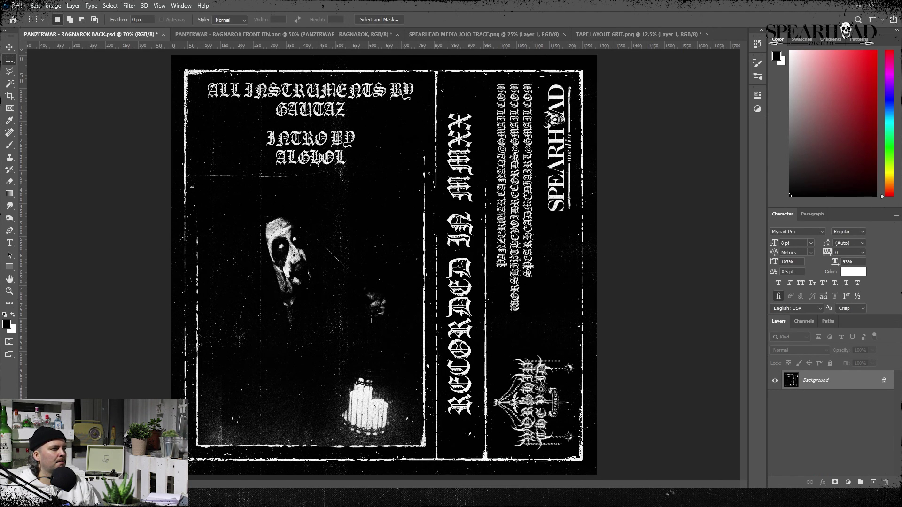
{"action": "key", "text": "ctrl+z"}
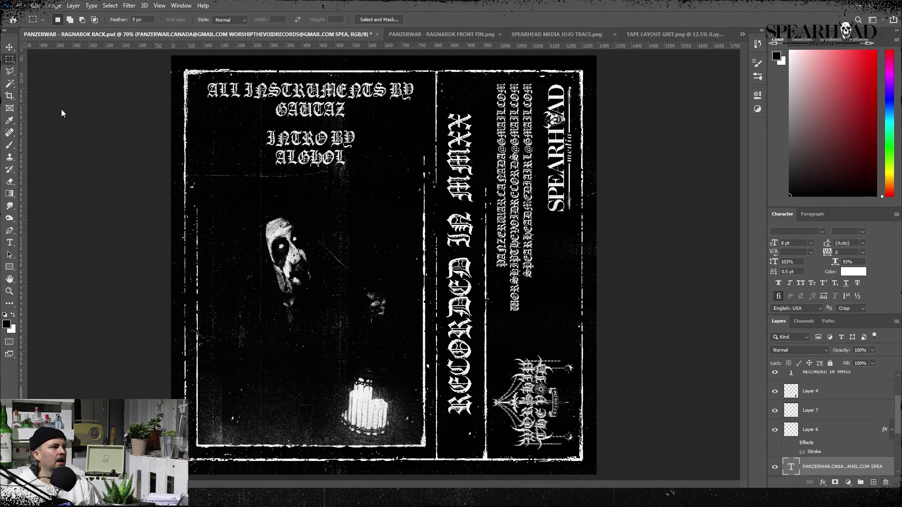
Step: Flatten all layers and save the artwork as PANZERWAR - RAGNAROK BACK FIN.png
{"action": "left_click", "coordinate": [834, 433]}
{"action": "key", "text": "ctrl+shift+z"}
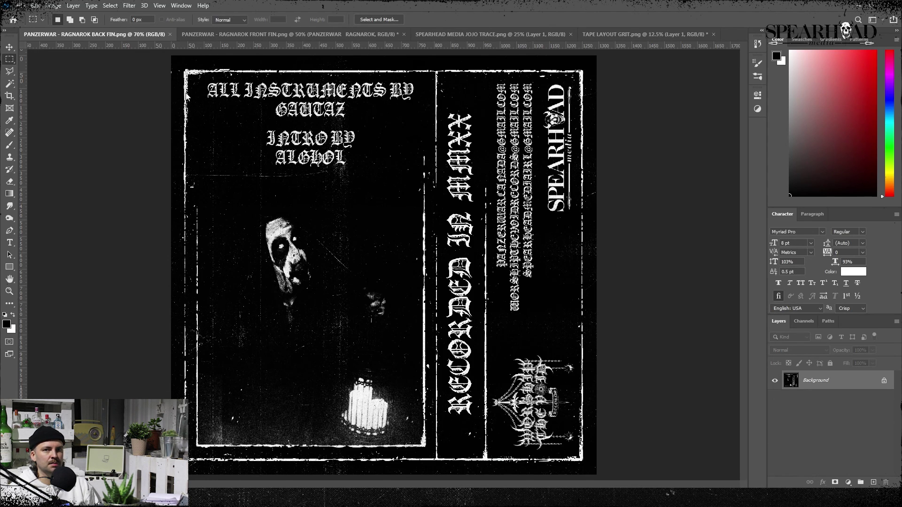
Step: Convert the flattened back artwork to CMYK colour mode
{"action": "left_click", "coordinate": [431, 188]}
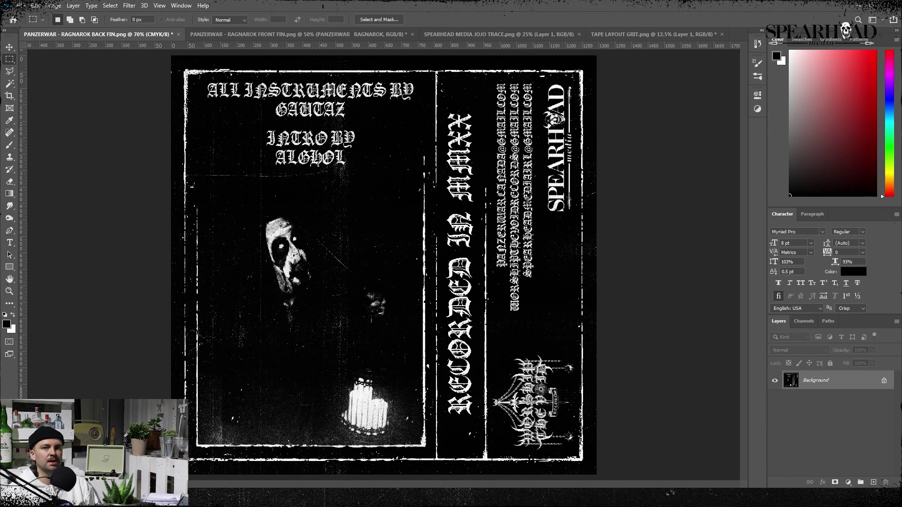